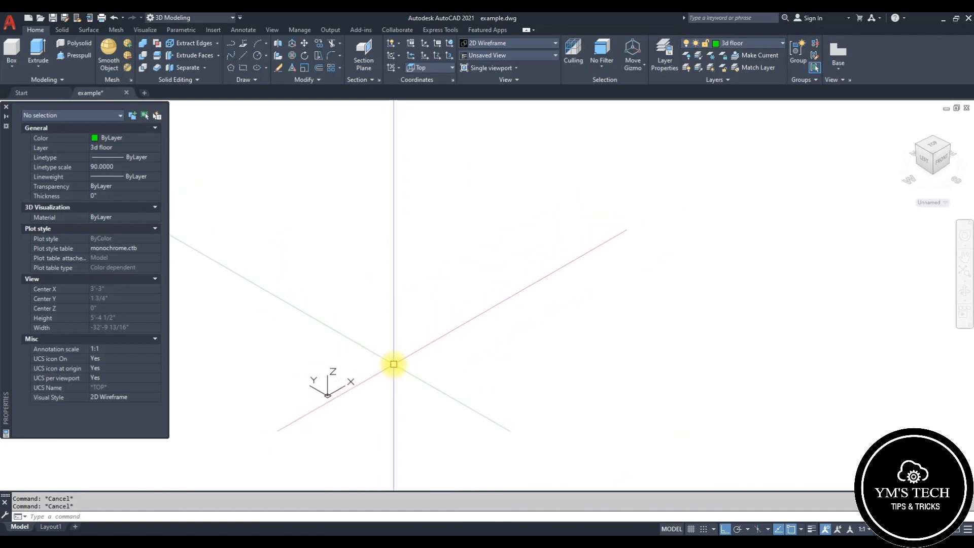
# Draw a straight line about 2 ft long along the X axis.
pyautogui.press('Escape')
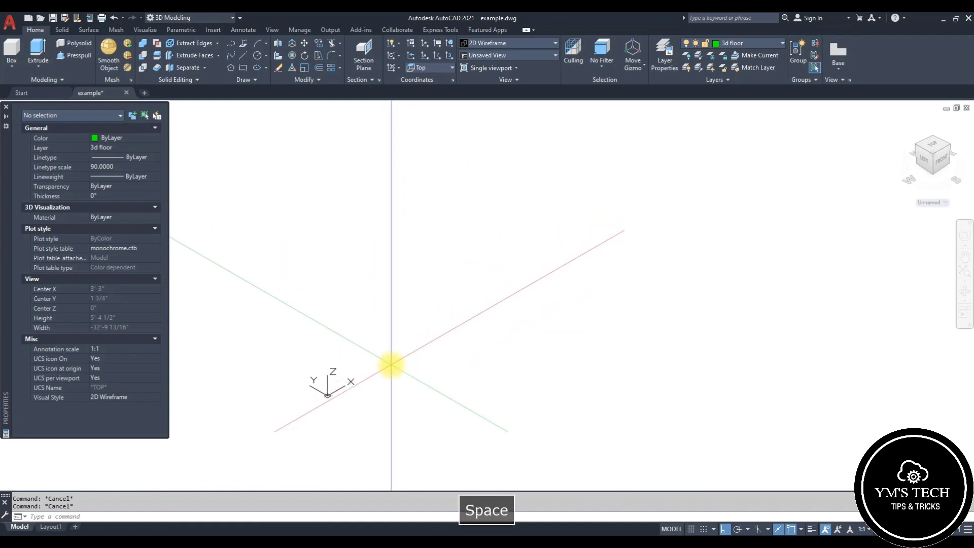
pyautogui.press('space')
pyautogui.click(393, 347)
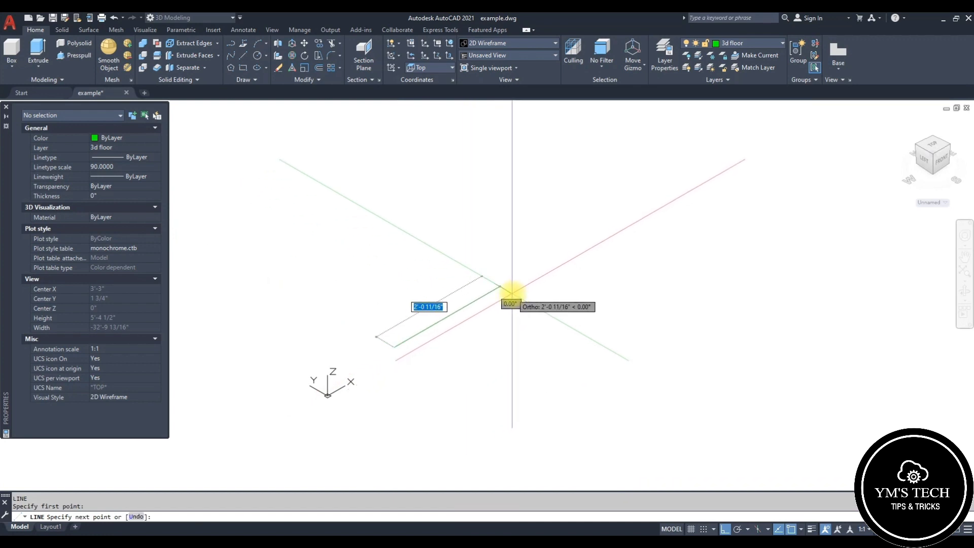
pyautogui.press('Escape')
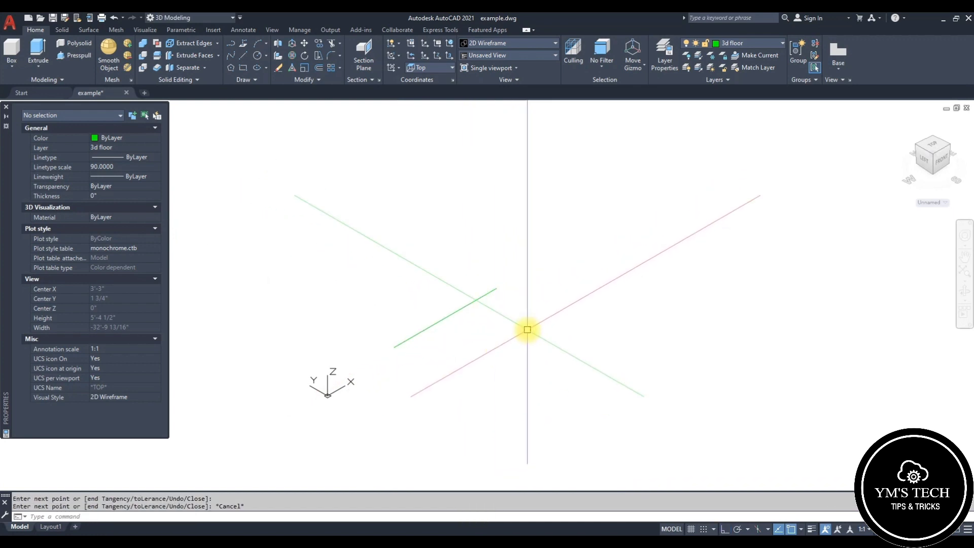
# Draw a wavy fit-point spline in front of the line, running roughly parallel to it with several even folds.
pyautogui.write('spl')
pyautogui.press('space')
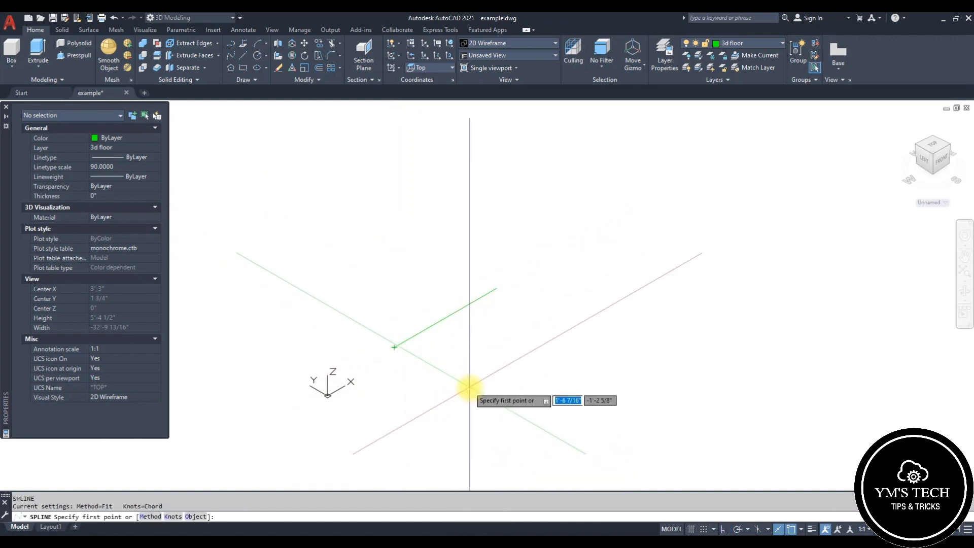
pyautogui.click(450, 378)
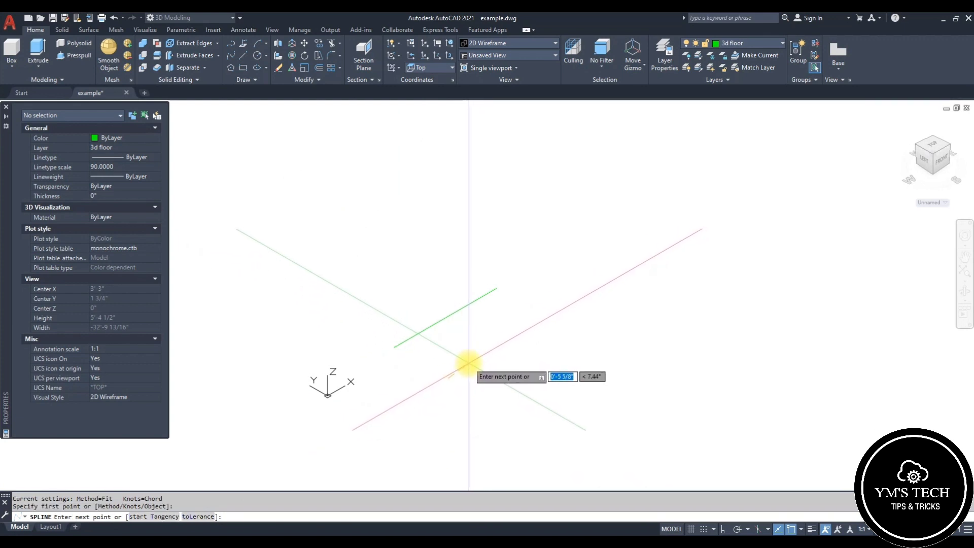
pyautogui.click(505, 344)
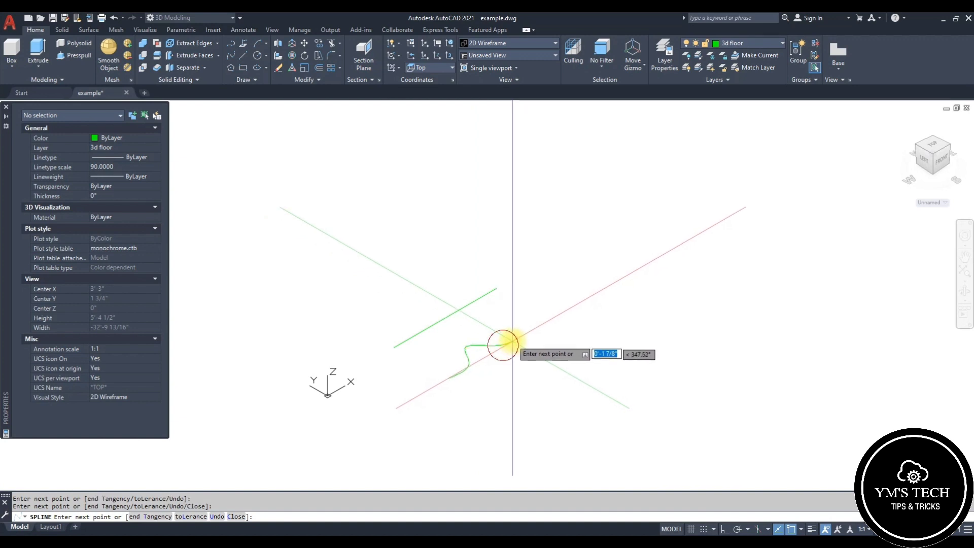
pyautogui.click(525, 332)
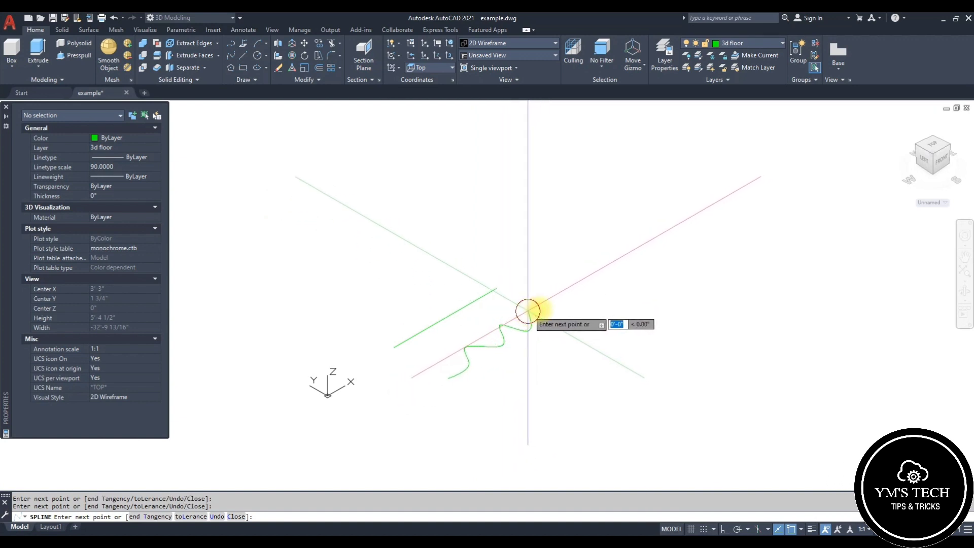
pyautogui.click(607, 268)
pyautogui.click(639, 282)
pyautogui.click(638, 260)
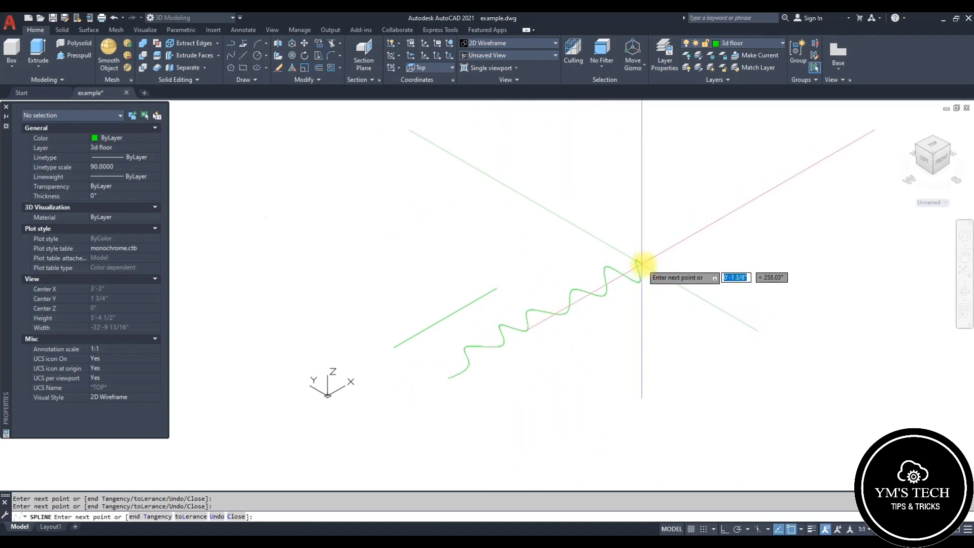
pyautogui.click(655, 264)
pyautogui.press('Return')
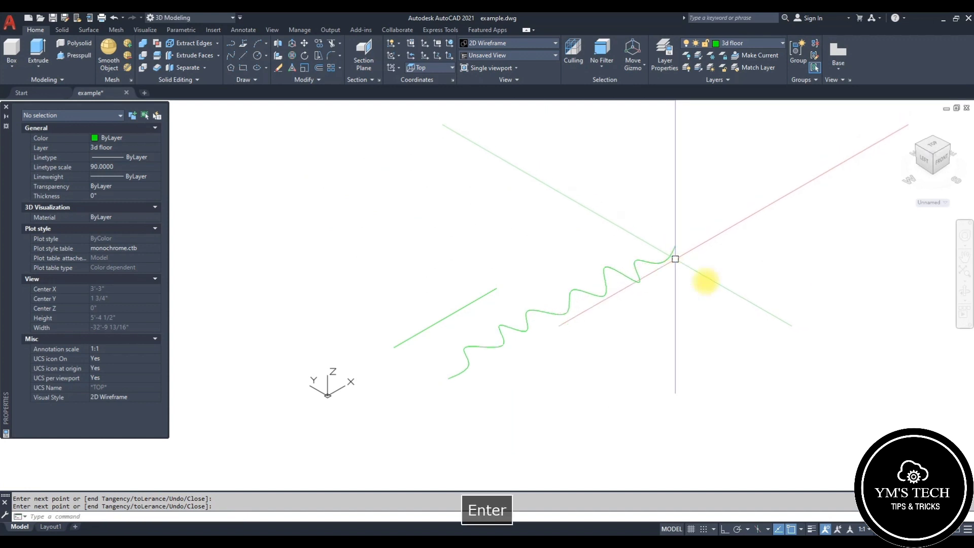
pyautogui.press('Escape')
# Move the straight line by its near endpoint onto the start point of the wavy spline.
pyautogui.click(431, 326)
pyautogui.write('m')
pyautogui.press('space')
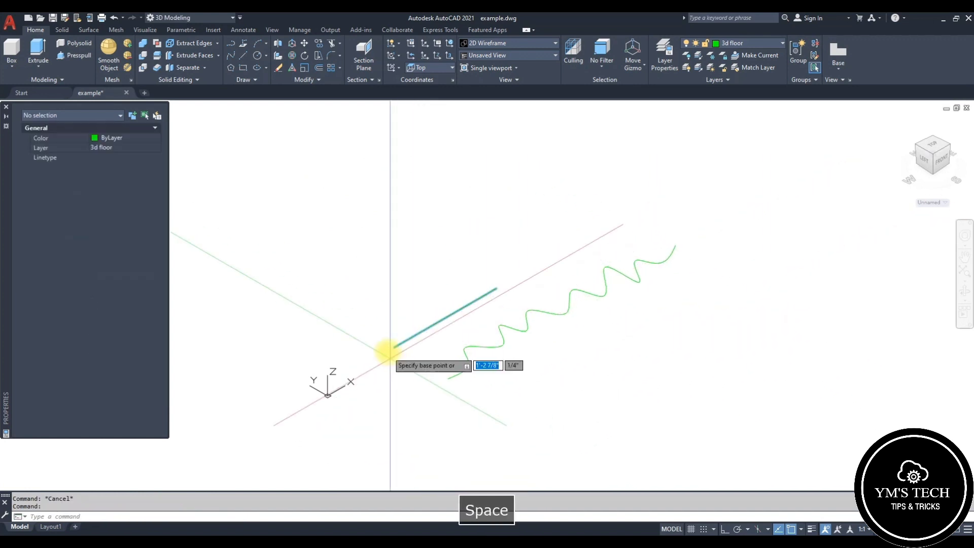
pyautogui.click(394, 347)
pyautogui.press('Escape')
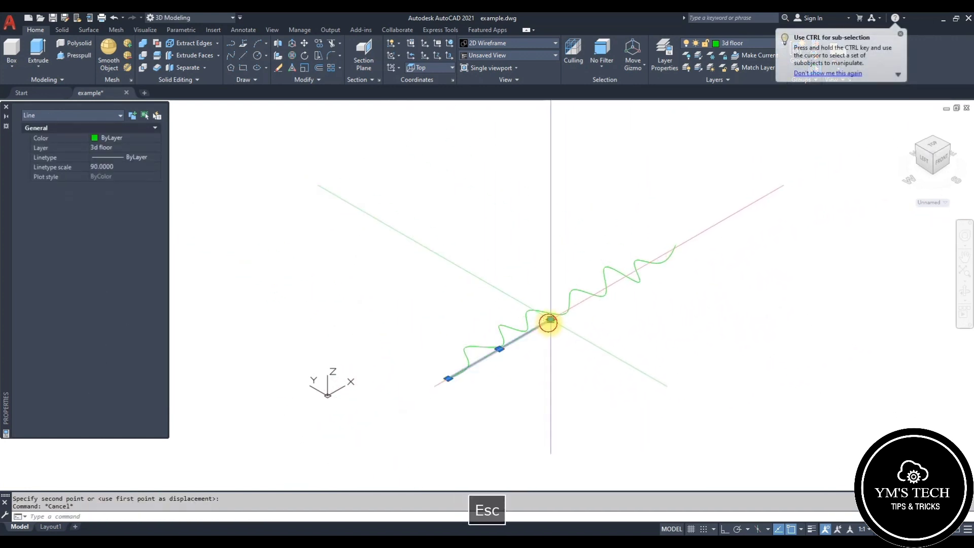
# Stretch the line's free end to near the spline's far end, making the line about 4 ft 2 in long.
pyautogui.click(550, 319)
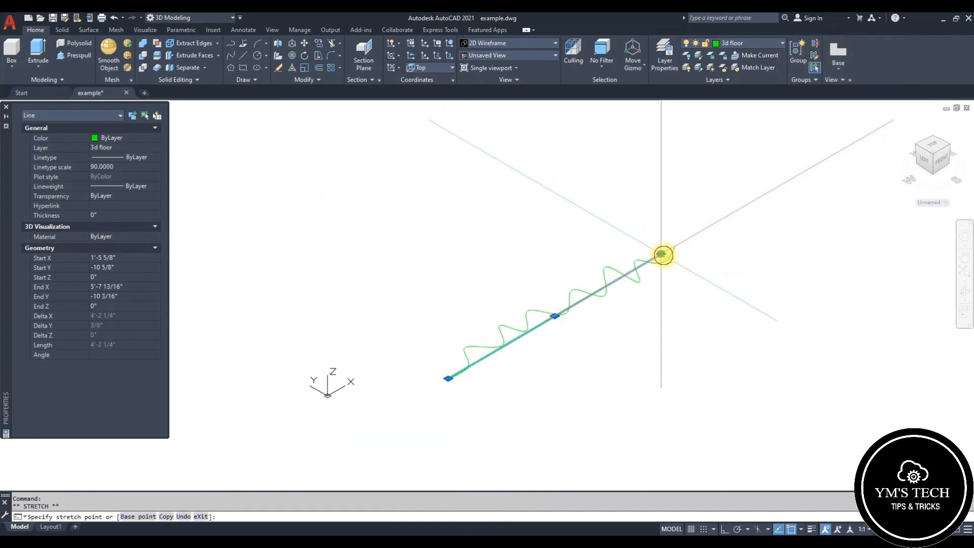
pyautogui.press('space')
pyautogui.press('Escape')
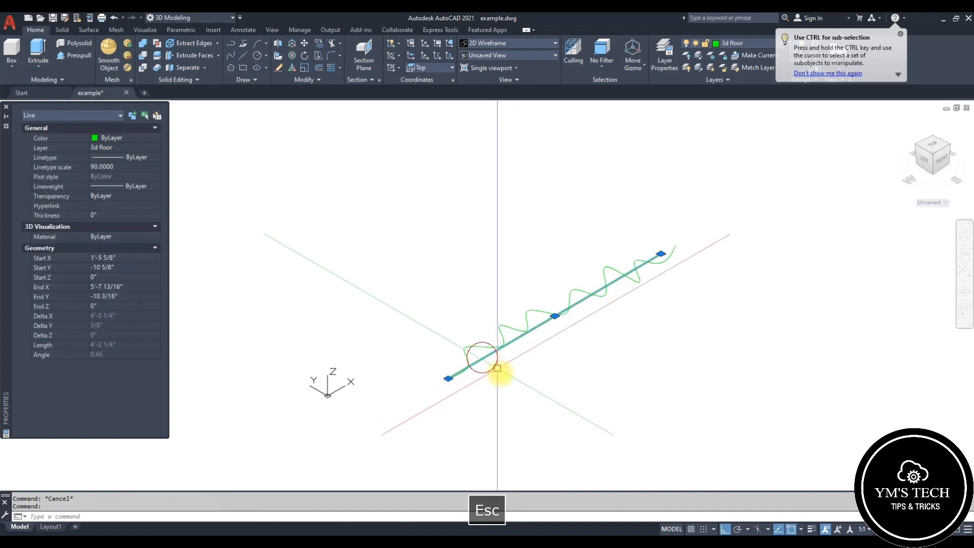
# Move the straight line 3' straight up along the Z axis, above the spline.
pyautogui.press('space')
pyautogui.click(419, 401)
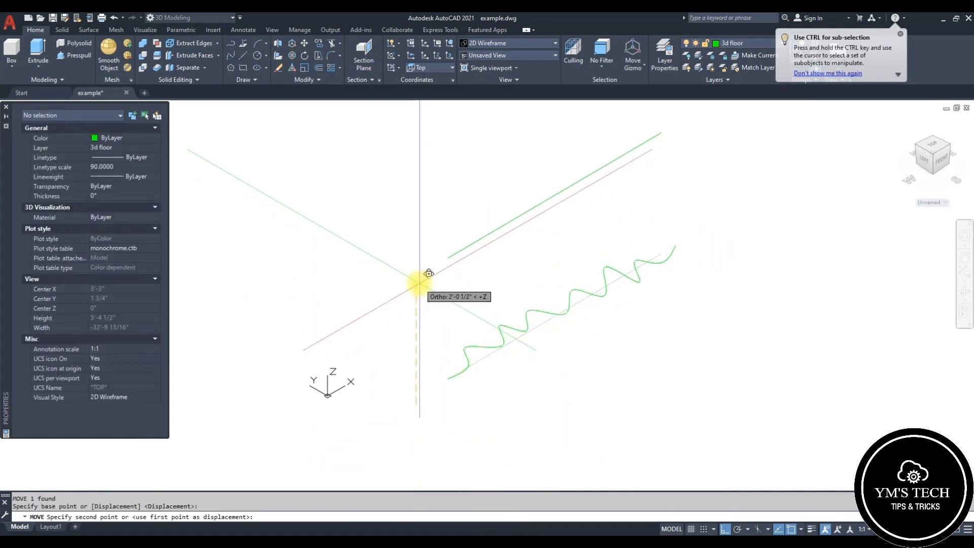
pyautogui.write("3'")
pyautogui.press('Return')
# Copy the straight line and the wavy spline together to an empty area along the negative Y axis.
pyautogui.moveTo(573, 211); pyautogui.dragTo(500, 255, button='middle')
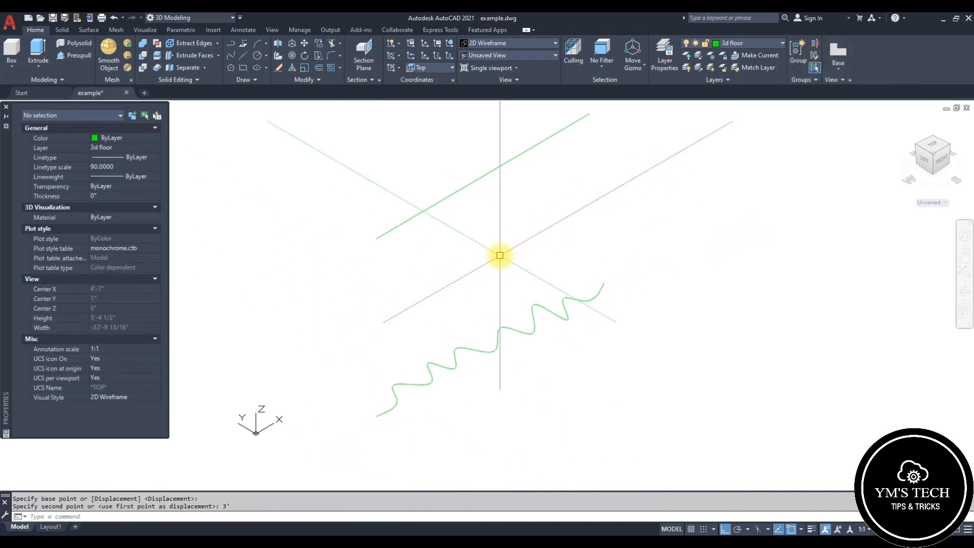
pyautogui.scroll(-2, 499, 255)
pyautogui.scroll(2, 499, 255)
pyautogui.press('Escape')
pyautogui.click(517, 366)
pyautogui.click(421, 169)
pyautogui.scroll(-2, 421, 226)
pyautogui.write('c')
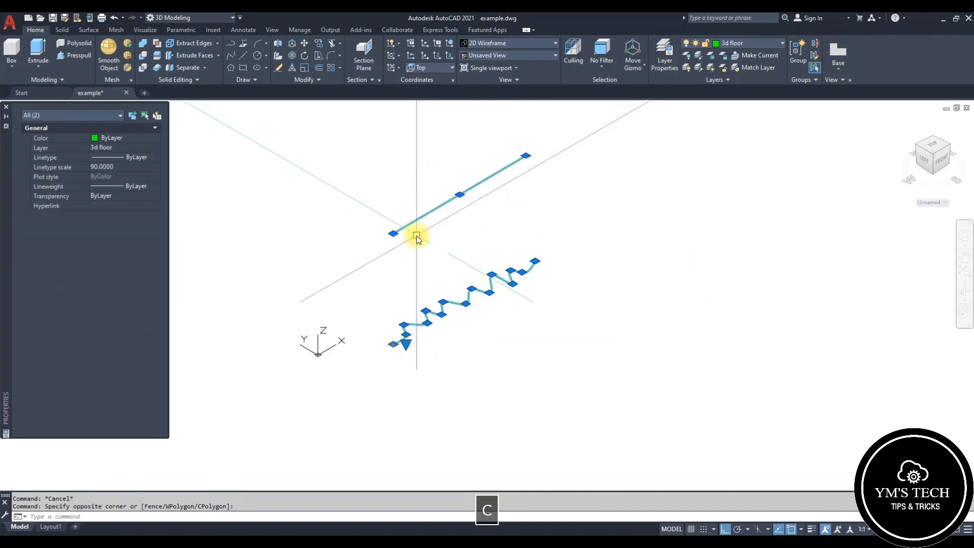
pyautogui.press('space')
pyautogui.click(527, 156)
pyautogui.click(767, 296)
pyautogui.press('Escape')
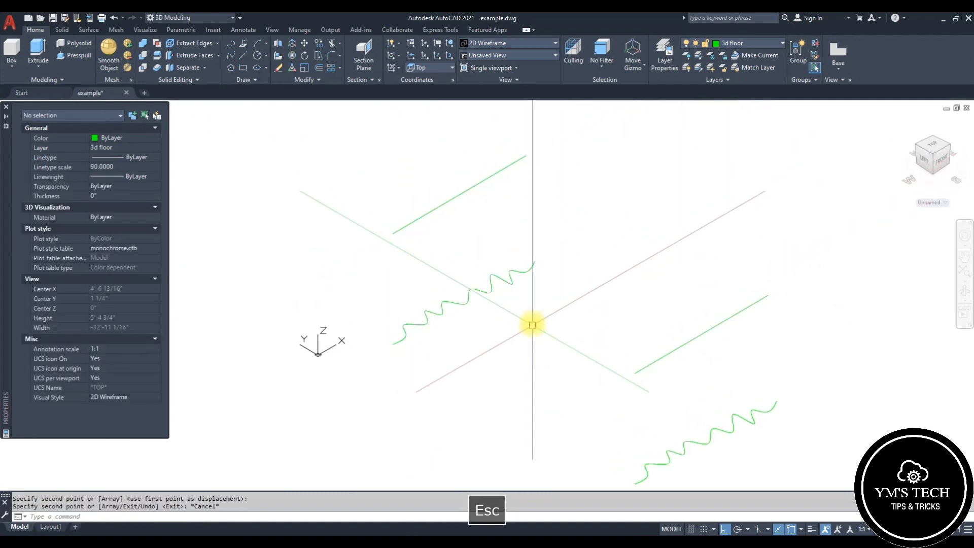
# Move the copied line and spline farther away from the originals along the X axis.
pyautogui.press('Escape')
pyautogui.moveTo(710, 449); pyautogui.dragTo(726, 371, button='middle')
pyautogui.click(732, 402)
pyautogui.click(659, 274)
pyautogui.write('m')
pyautogui.press('space')
pyautogui.click(516, 354)
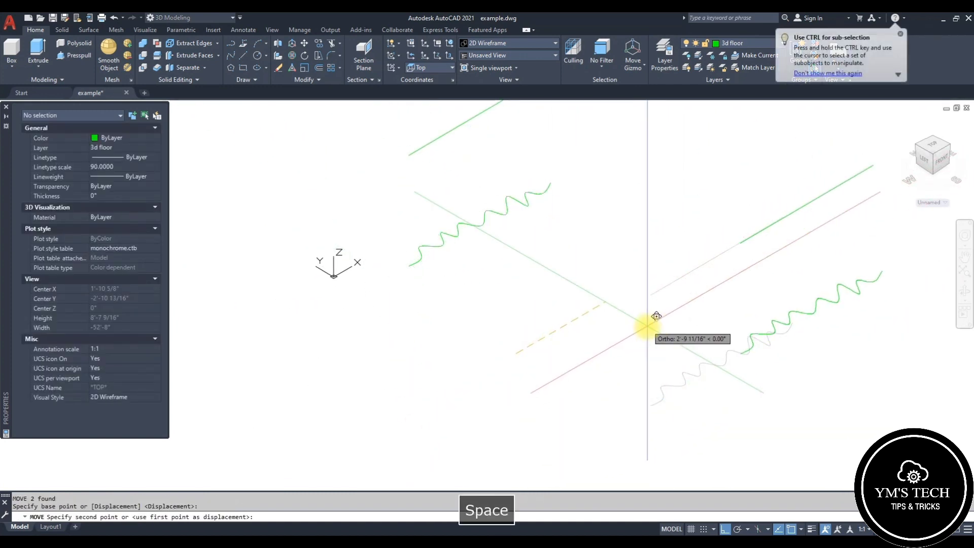
pyautogui.click(708, 286)
pyautogui.press('Escape')
# Loft the original straight line and wavy spline in Surface mode, using the Cross sections only option.
pyautogui.moveTo(513, 219); pyautogui.dragTo(544, 317, button='middle')
pyautogui.scroll(3, 502, 262)
pyautogui.scroll(-3, 502, 263)
pyautogui.moveTo(502, 264); pyautogui.dragTo(511, 276, button='middle')
pyautogui.press('Escape')
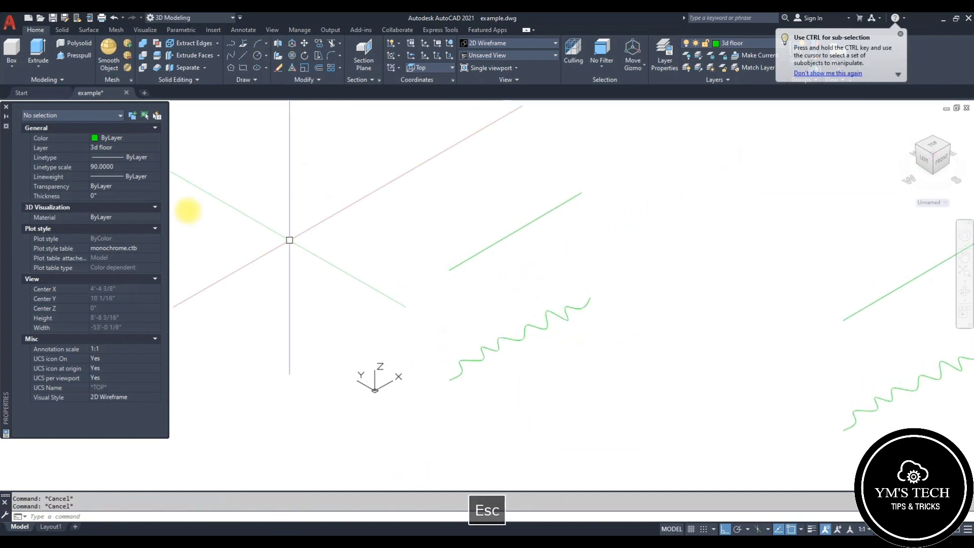
pyautogui.click(37, 68)
pyautogui.click(41, 105)
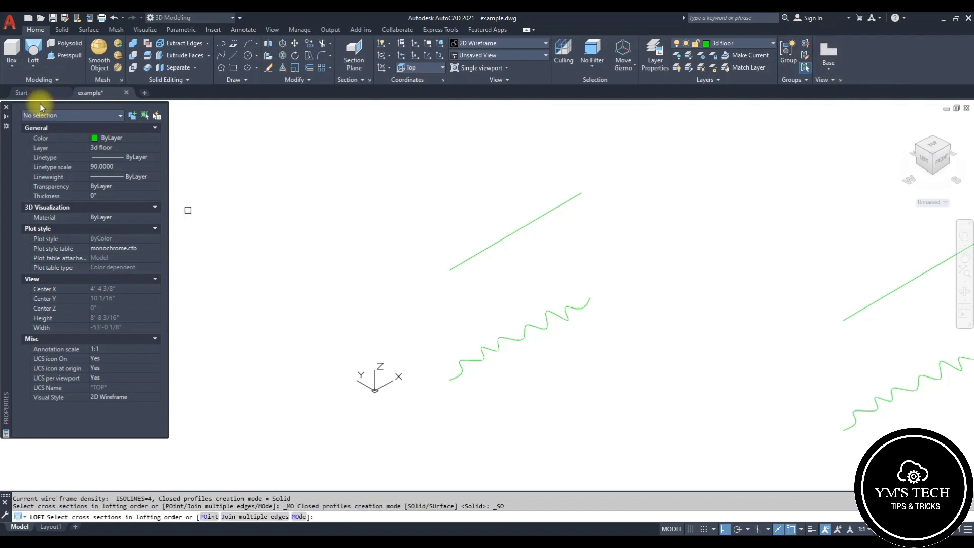
pyautogui.click(299, 516)
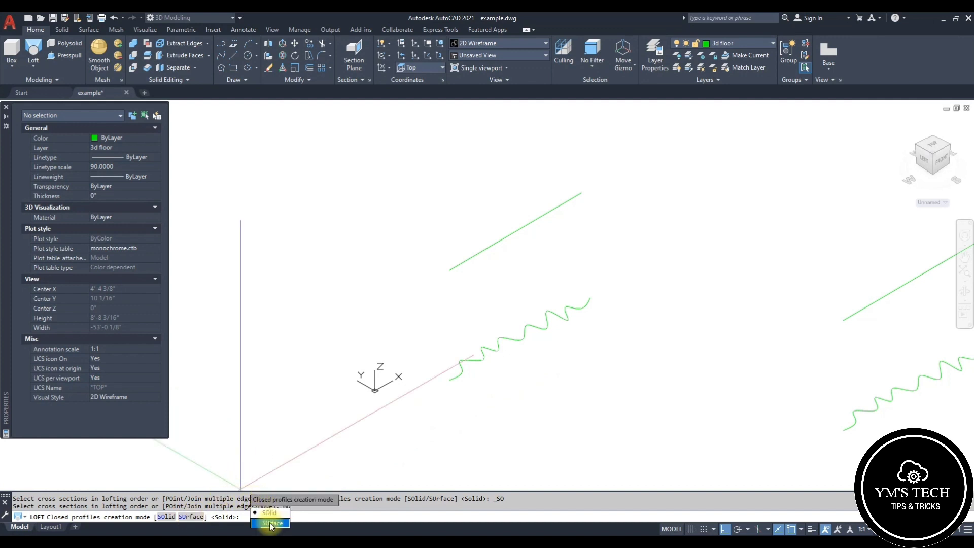
pyautogui.write('SU')
pyautogui.press('Return')
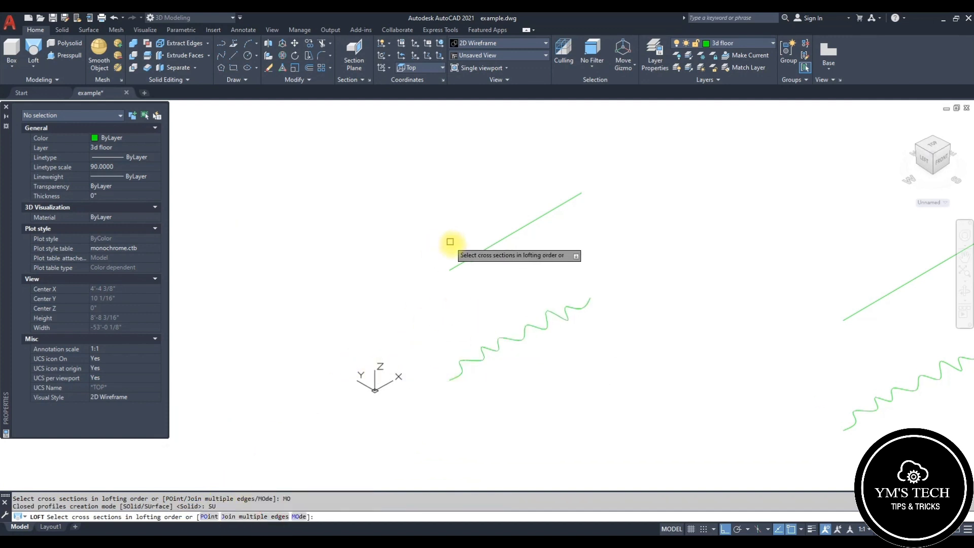
pyautogui.click(478, 362)
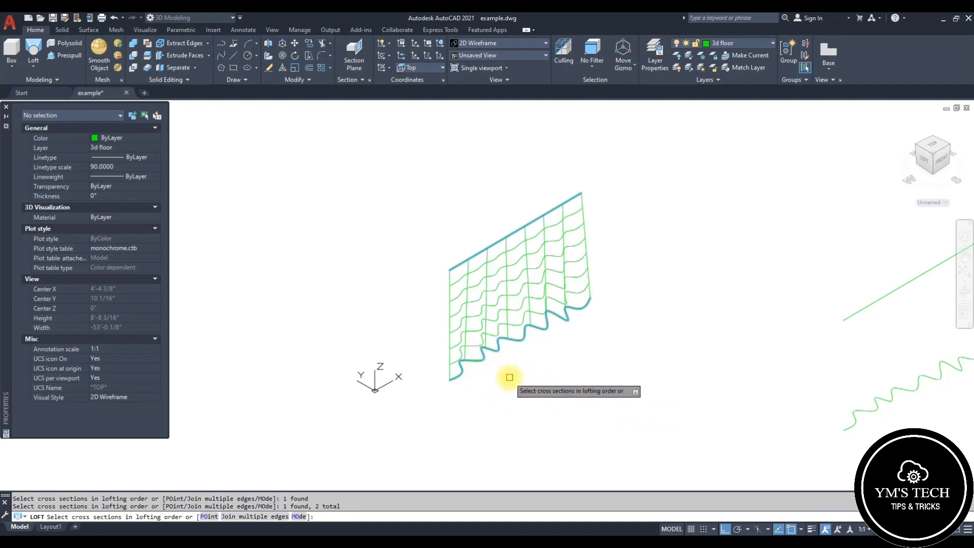
pyautogui.press('space')
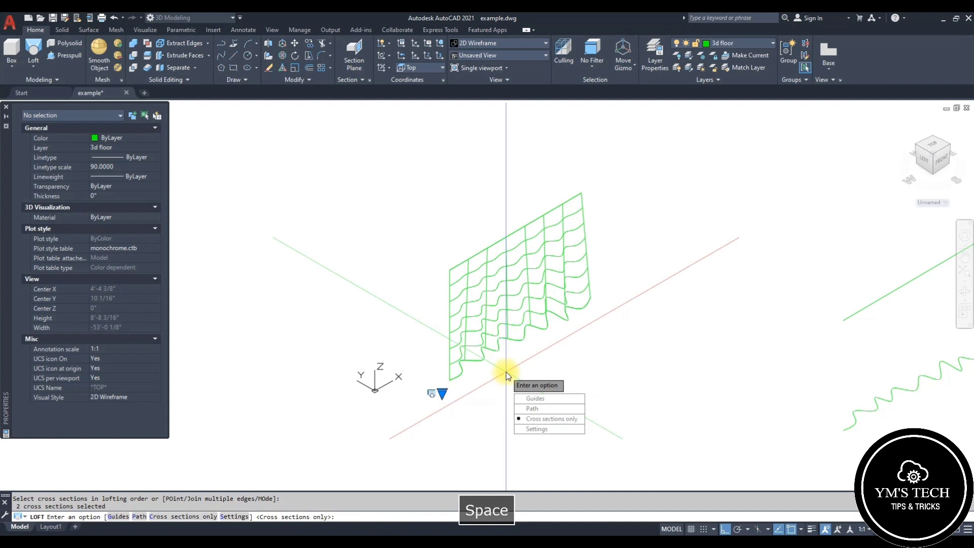
pyautogui.click(540, 419)
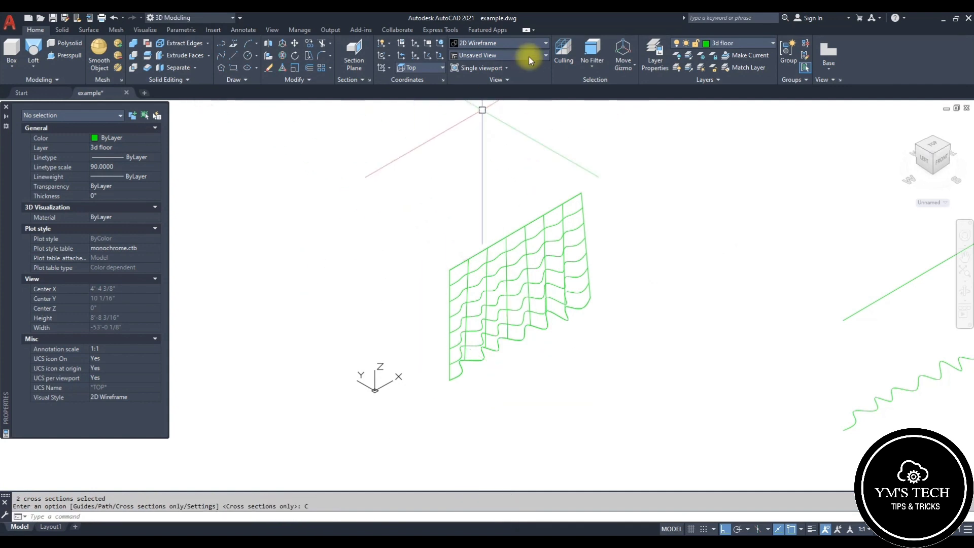
# Change the visual style of the view to Conceptual.
pyautogui.moveTo(585, 164); pyautogui.dragTo(556, 174, button='middle')
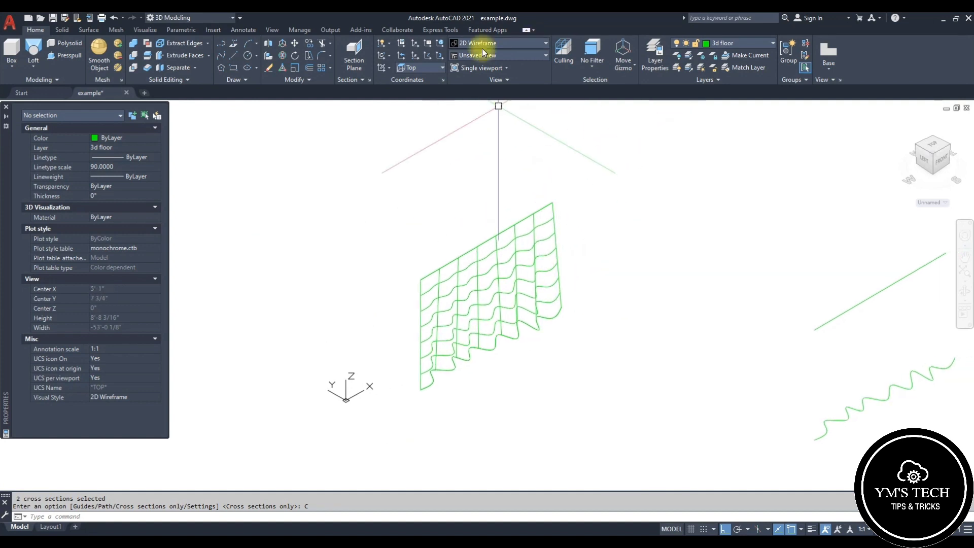
pyautogui.click(510, 43)
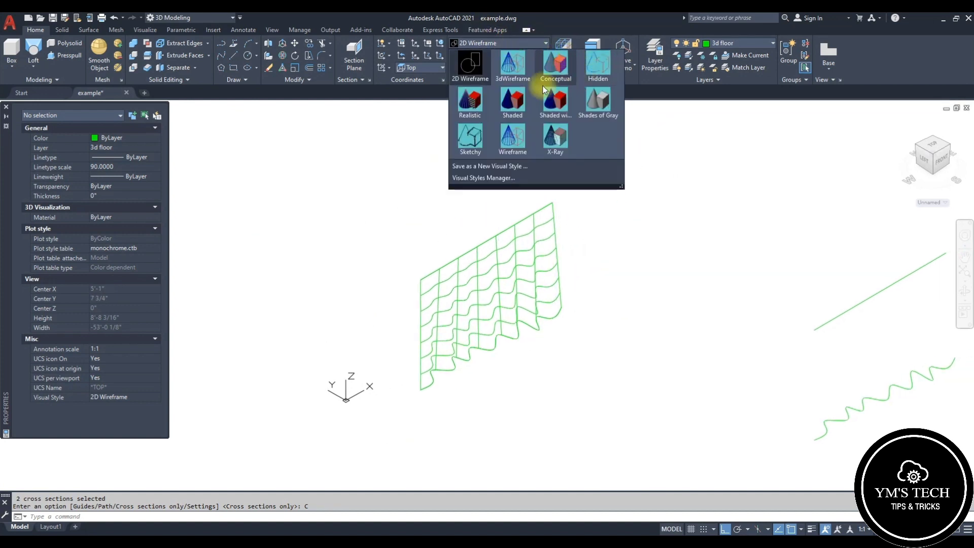
pyautogui.click(481, 339)
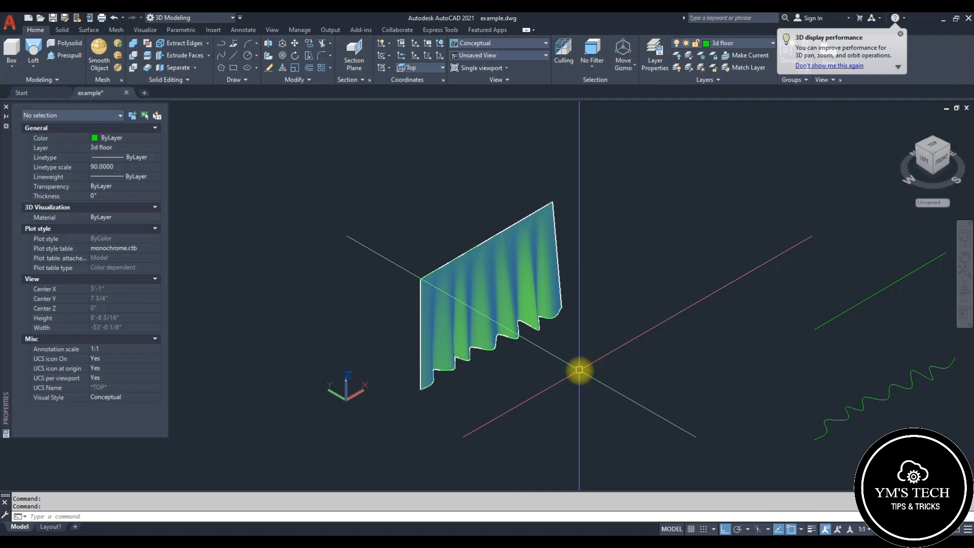
# Draw a narrow rectangle about 4 ft 2 in by 3 in from the start of the copied straight line.
pyautogui.scroll(2, 579, 370)
pyautogui.moveTo(580, 370); pyautogui.dragTo(406, 288, button='middle')
pyautogui.press('Escape')
pyautogui.moveTo(577, 295); pyautogui.dragTo(349, 312, button='middle')
pyautogui.moveTo(516, 260); pyautogui.dragTo(473, 322, button='middle')
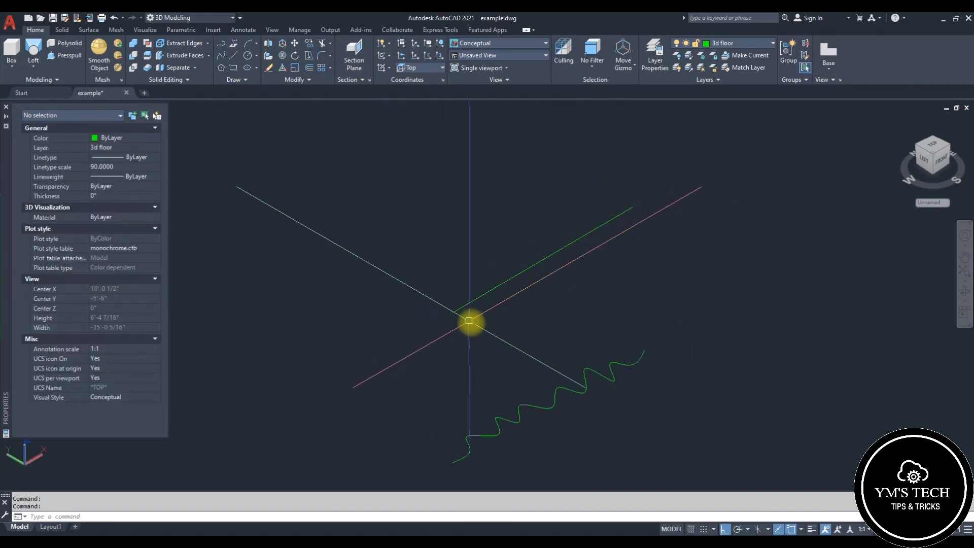
pyautogui.press('Escape')
pyautogui.press('space')
pyautogui.click(453, 312)
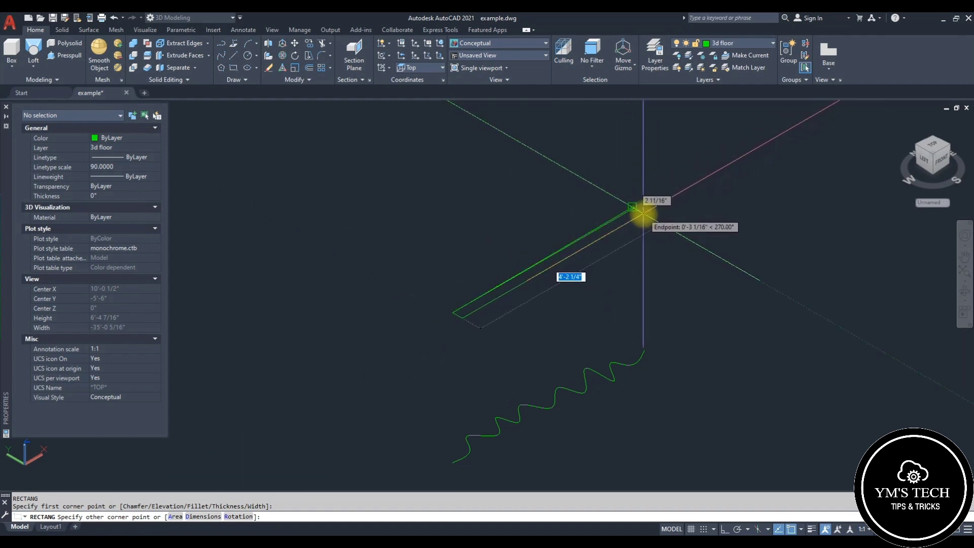
pyautogui.press('Escape')
pyautogui.scroll(3, 635, 193)
pyautogui.press('Escape')
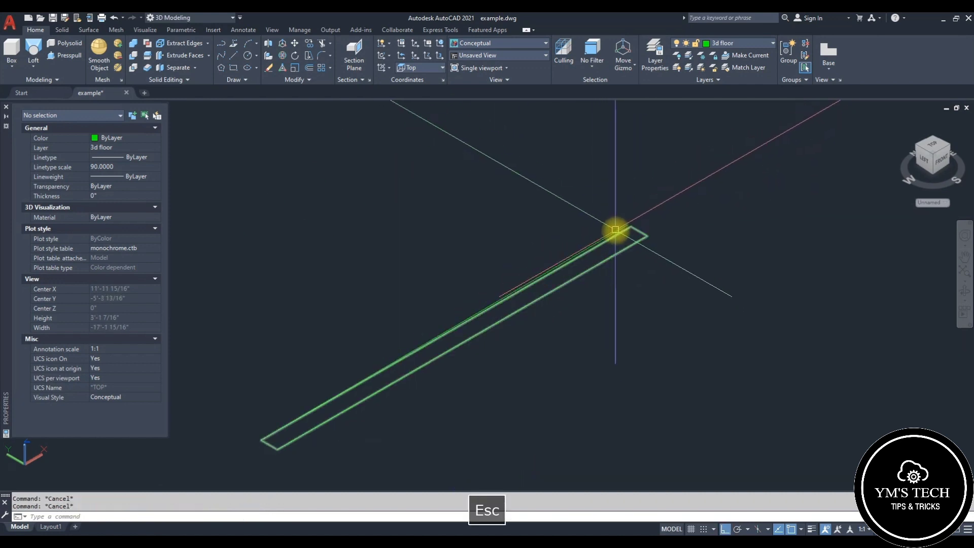
# Erase the copied straight line that lies along the edge of the new rectangle.
pyautogui.click(615, 231)
pyautogui.write('e')
pyautogui.press('space')
# Offset the copied wavy spline by 1 inch to both sides.
pyautogui.scroll(-6, 503, 315)
pyautogui.moveTo(506, 371); pyautogui.dragTo(509, 348, button='middle')
pyautogui.scroll(3, 496, 313)
pyautogui.scroll(3, 465, 373)
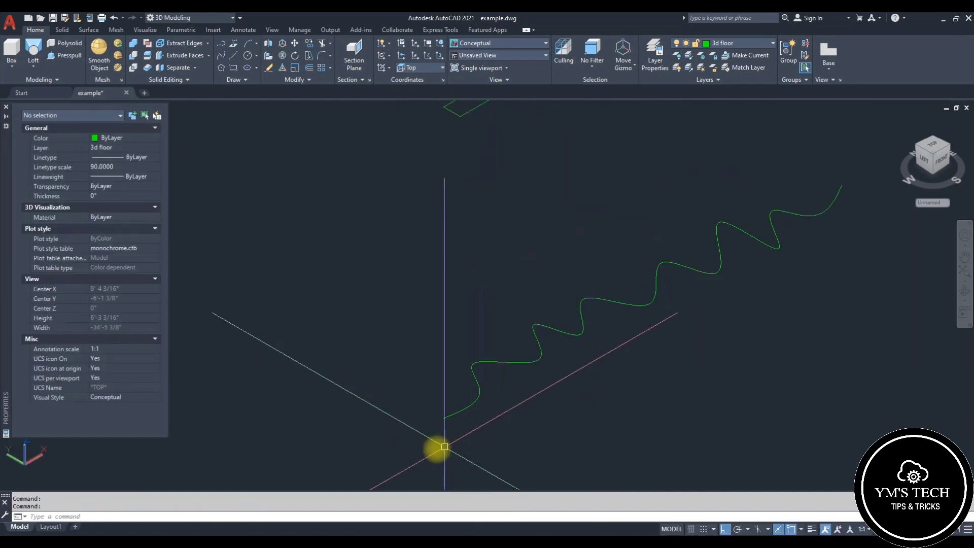
pyautogui.scroll(-4, 435, 445)
pyautogui.scroll(4, 439, 426)
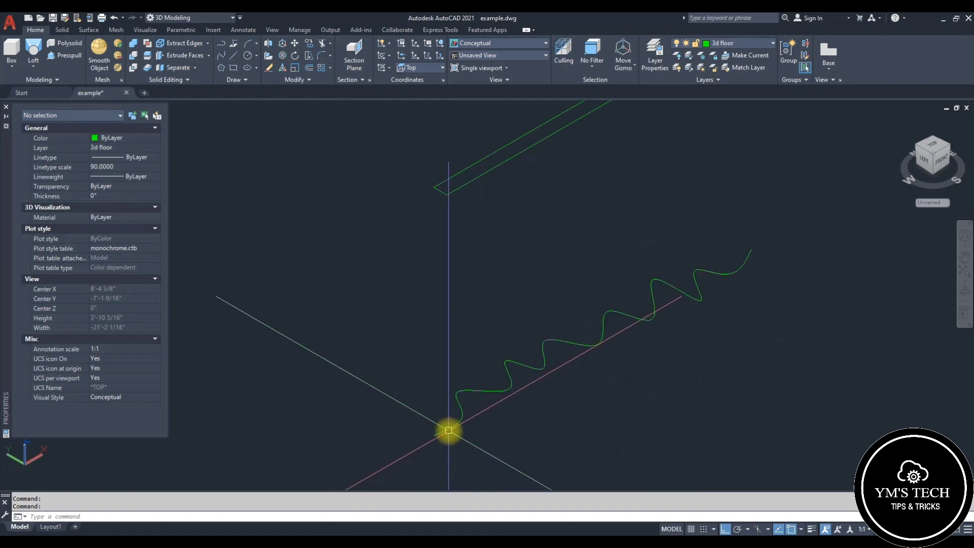
pyautogui.click(449, 431)
pyautogui.press('Escape')
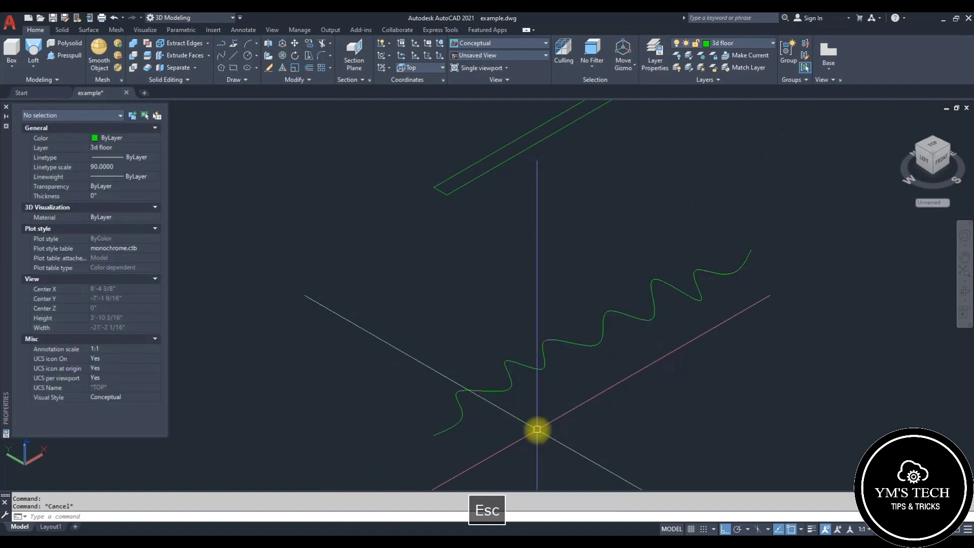
pyautogui.write('o')
pyautogui.press('space')
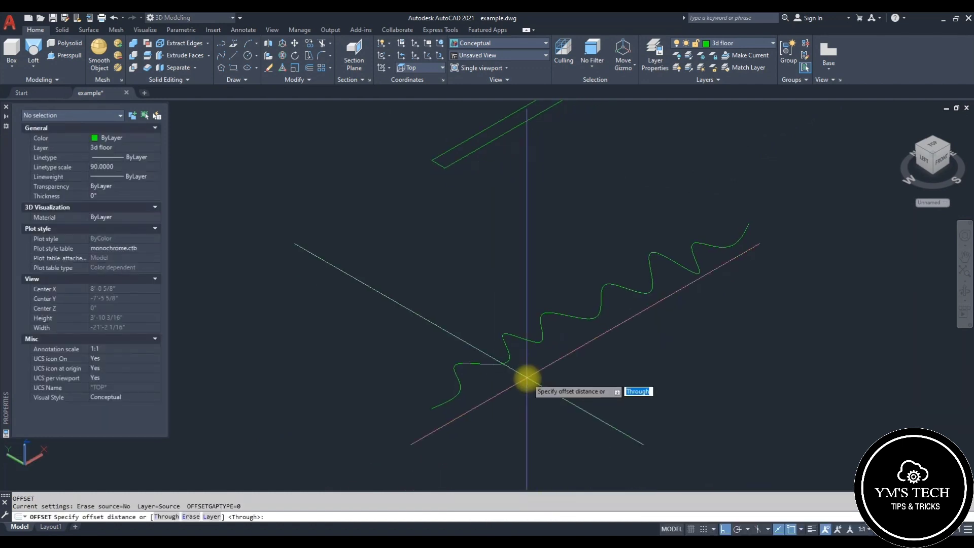
pyautogui.write('1')
pyautogui.press('space')
pyautogui.click(472, 366)
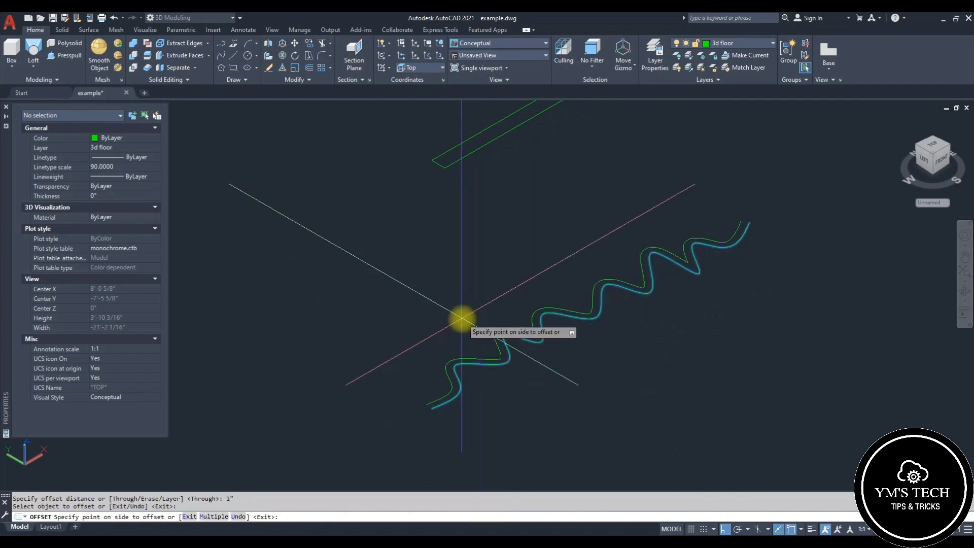
pyautogui.click(464, 318)
pyautogui.click(500, 366)
pyautogui.click(544, 395)
pyautogui.press('Escape')
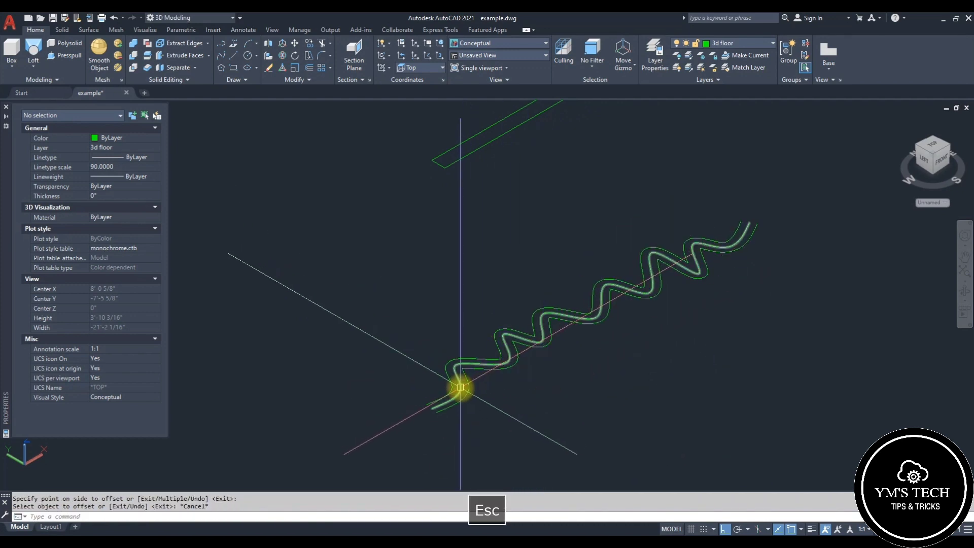
# Erase the original wavy spline that lies between the two offset copies.
pyautogui.click(460, 387)
pyautogui.write('e')
pyautogui.press('space')
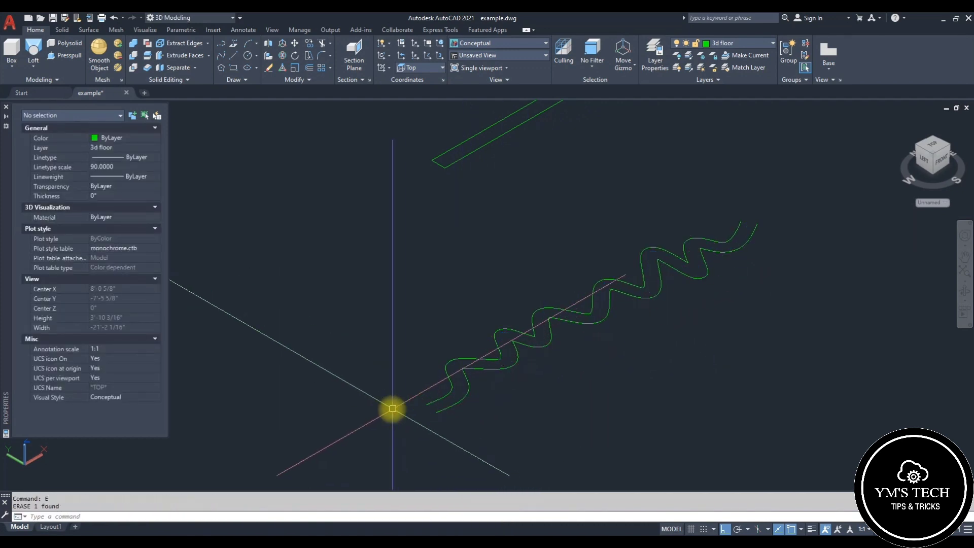
# Stretch the end points of the two offset wavy splines together so the gaps at both ends are closed.
pyautogui.scroll(2, 434, 407)
pyautogui.click(428, 402)
pyautogui.click(420, 409)
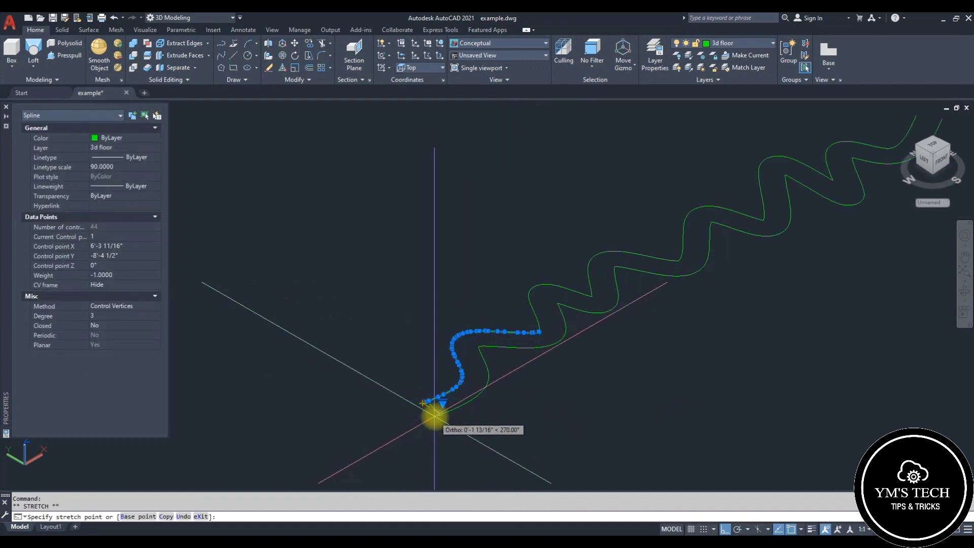
pyautogui.scroll(3, 433, 413)
pyautogui.press('Escape')
pyautogui.click(448, 416)
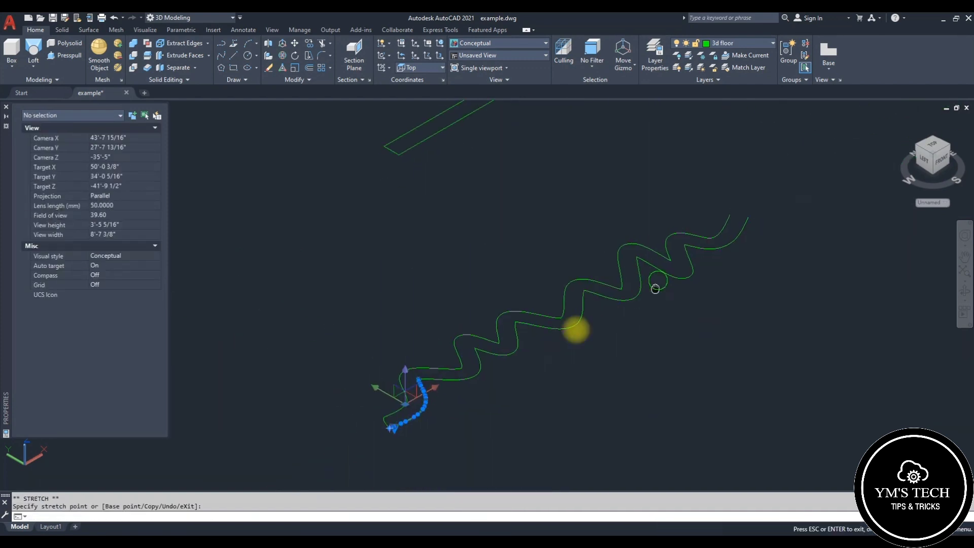
pyautogui.press('Escape')
pyautogui.click(615, 311)
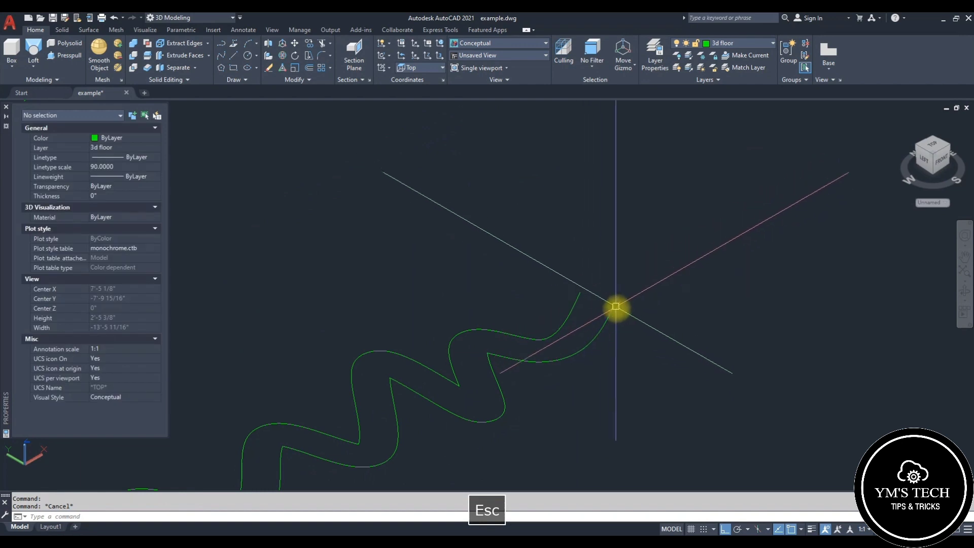
pyautogui.click(616, 300)
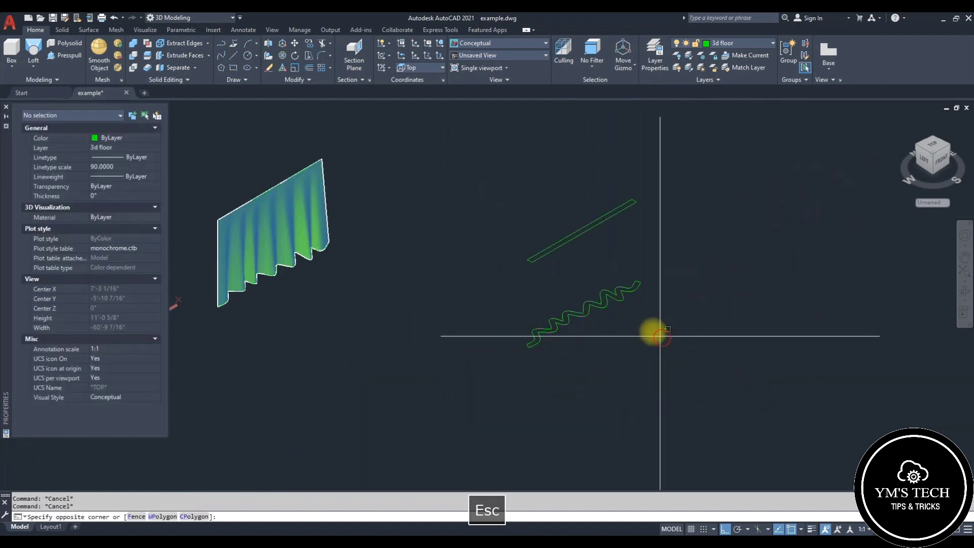
# Join all the wavy spline segments below the rectangle into a single closed spline.
pyautogui.click(467, 355)
pyautogui.moveTo(524, 325); pyautogui.dragTo(579, 452)
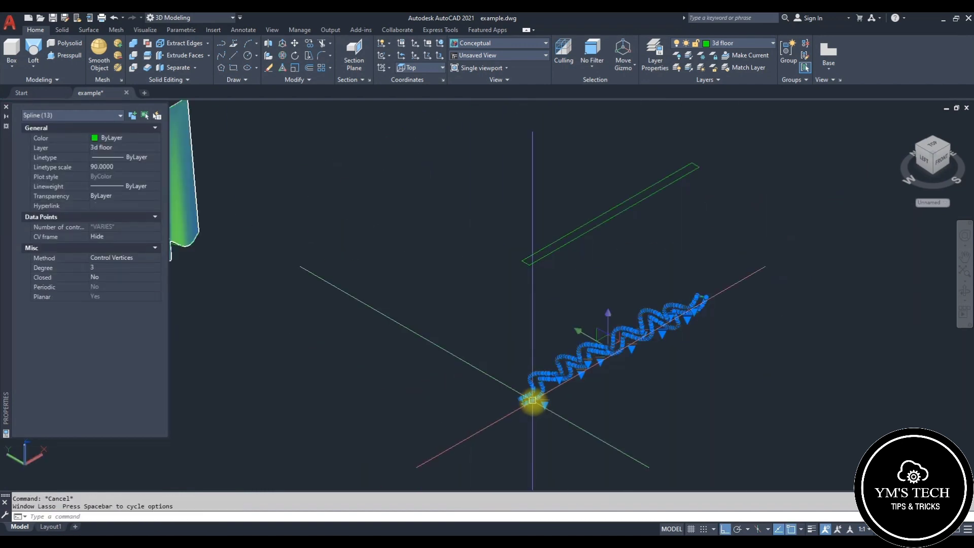
pyautogui.press('space')
pyautogui.scroll(-4, 540, 398)
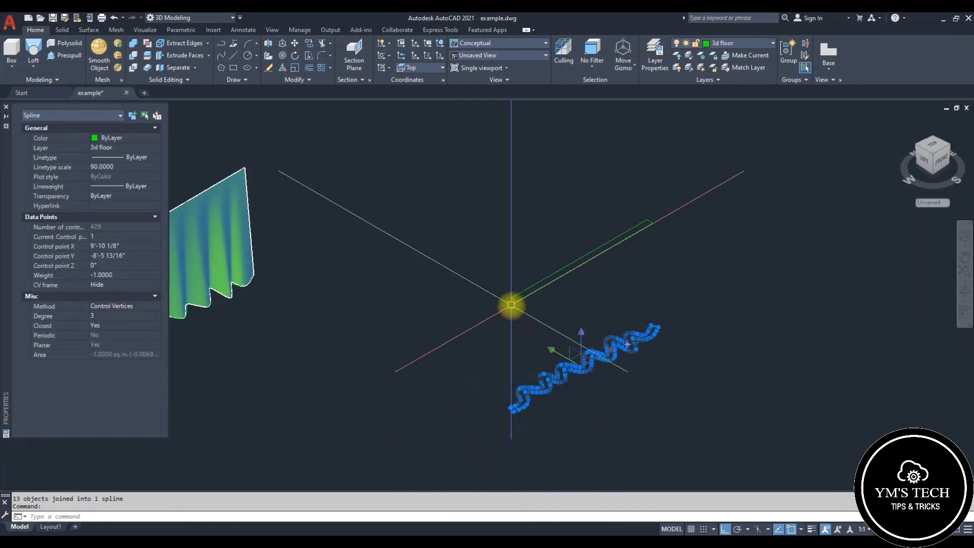
pyautogui.press('Escape')
pyautogui.press('Escape')
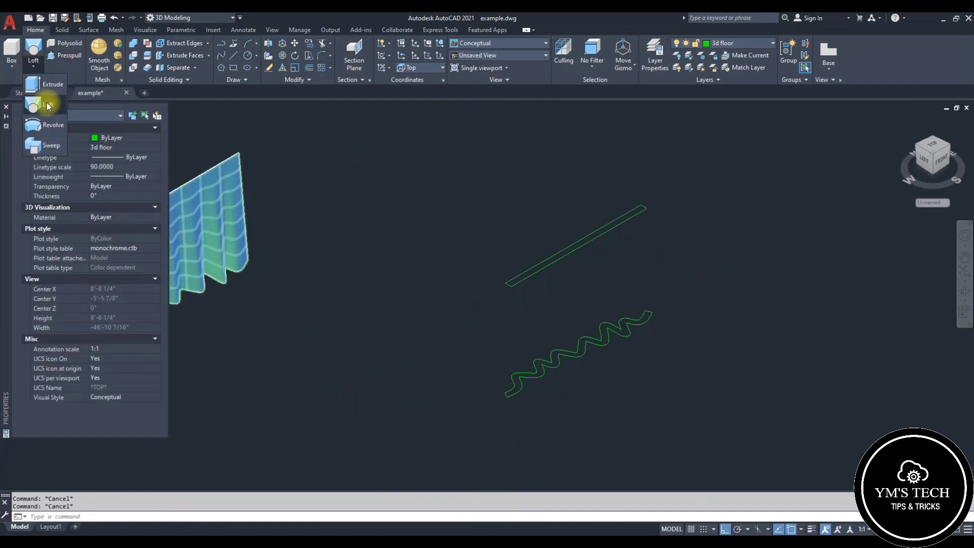
# Loft the narrow rectangle and the closed wavy spline in Solid mode, using the Cross sections only option.
pyautogui.click(46, 105)
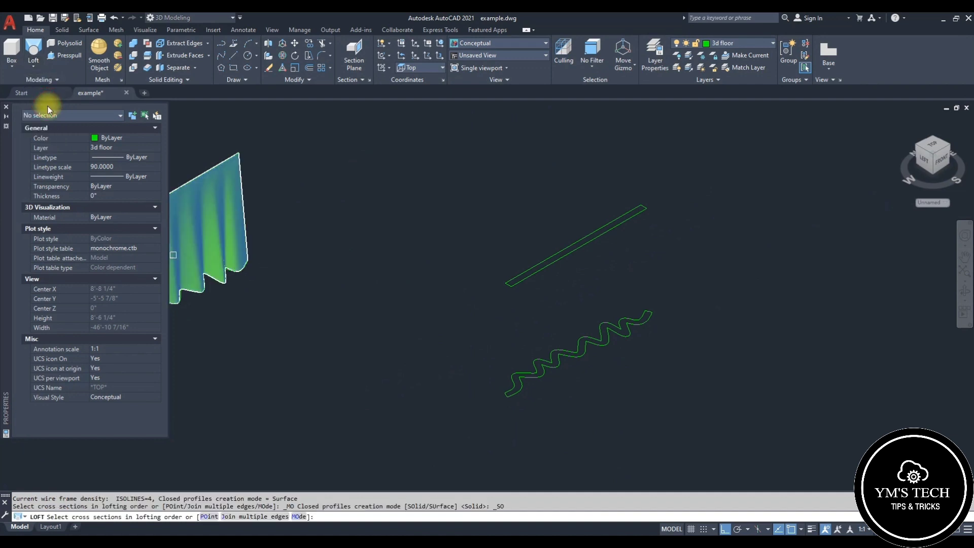
pyautogui.click(300, 517)
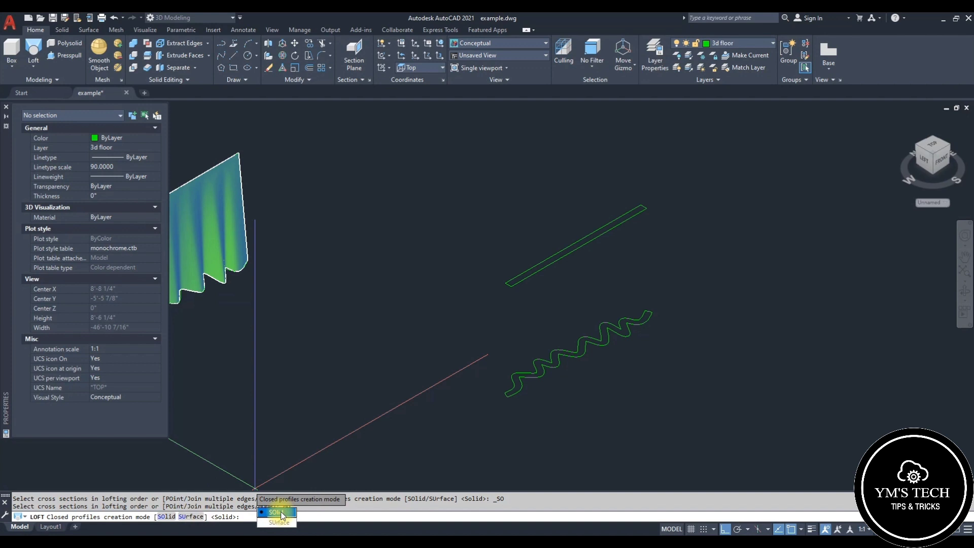
pyautogui.press('Return')
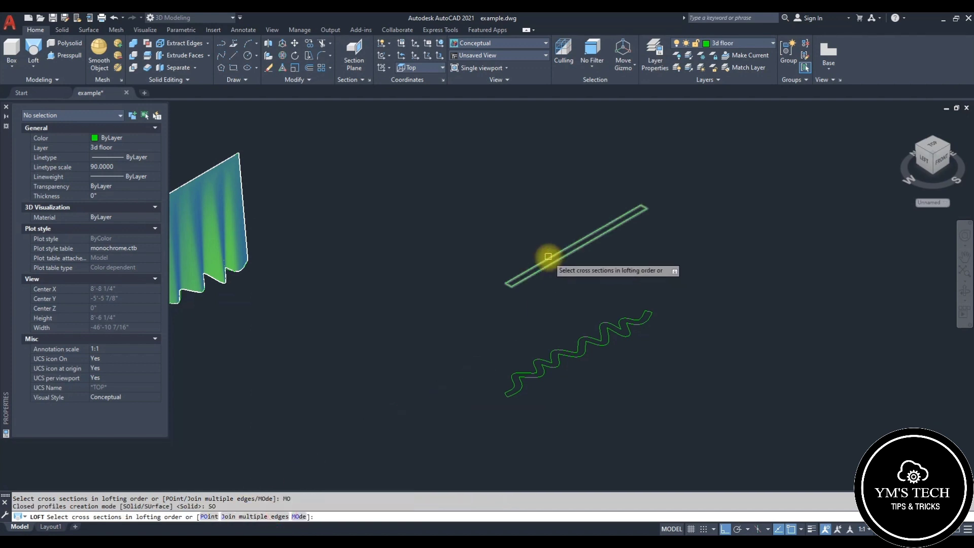
pyautogui.click(579, 348)
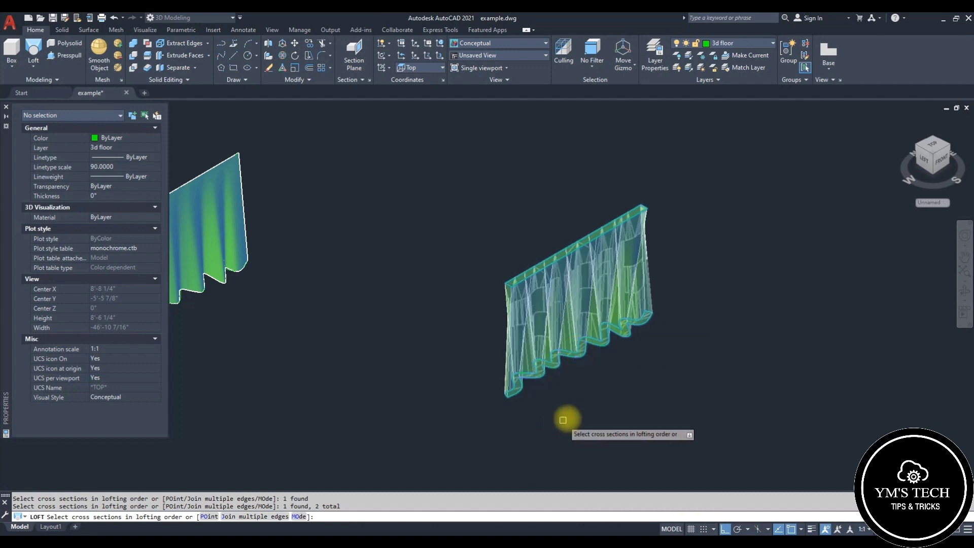
pyautogui.scroll(2, 557, 382)
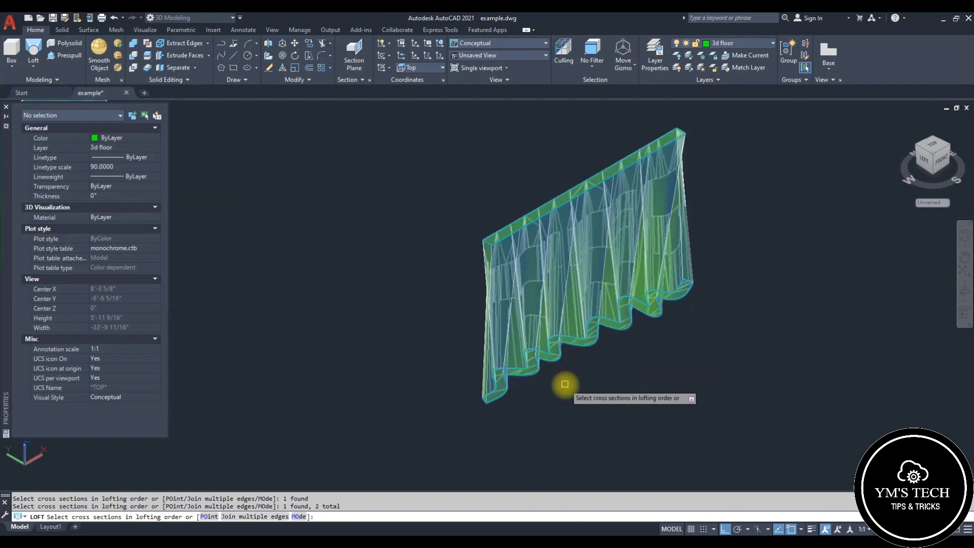
pyautogui.press('space')
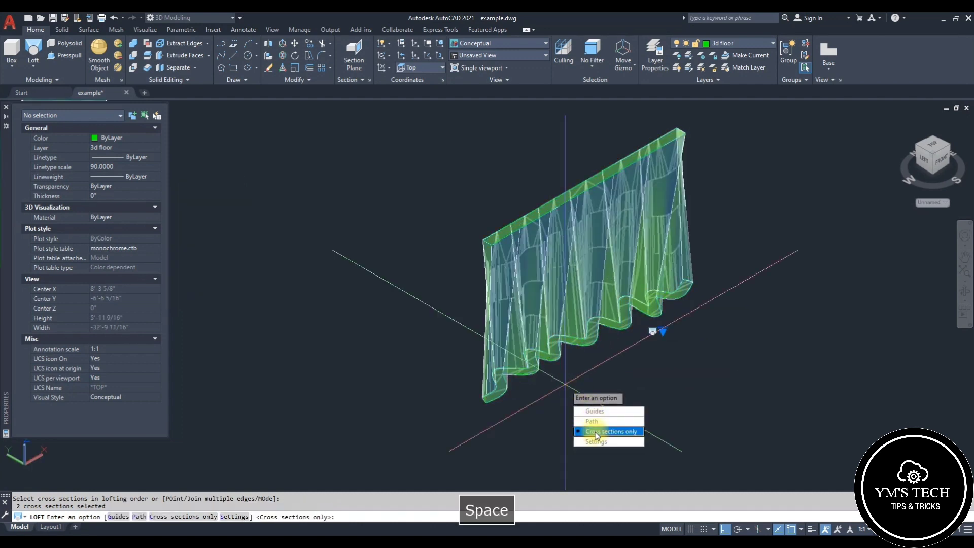
pyautogui.press('Return')
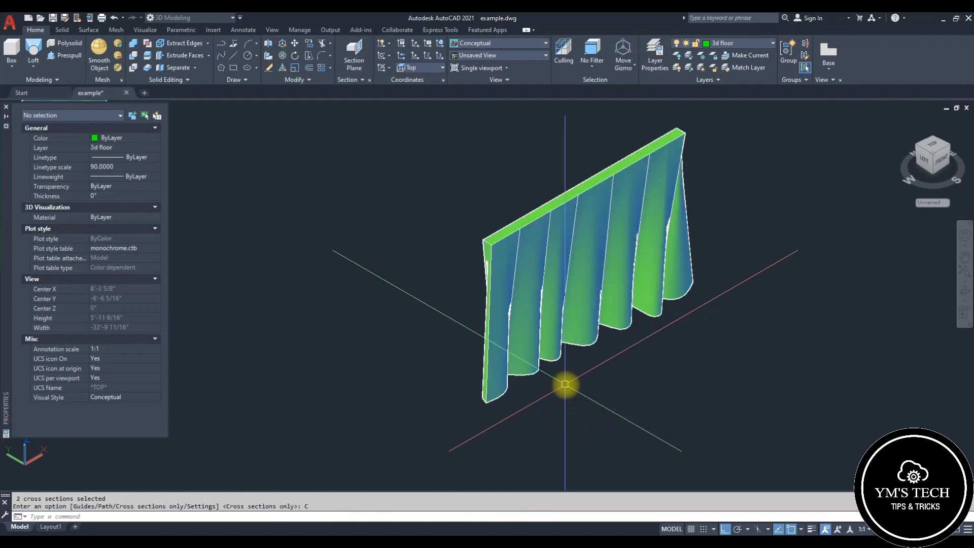
# Narrow the rectangular top of the lofted solid curtain by stretching one of its long edges towards the other.
pyautogui.press('Escape')
pyautogui.scroll(5, 563, 385)
pyautogui.click(528, 300)
pyautogui.click(558, 288)
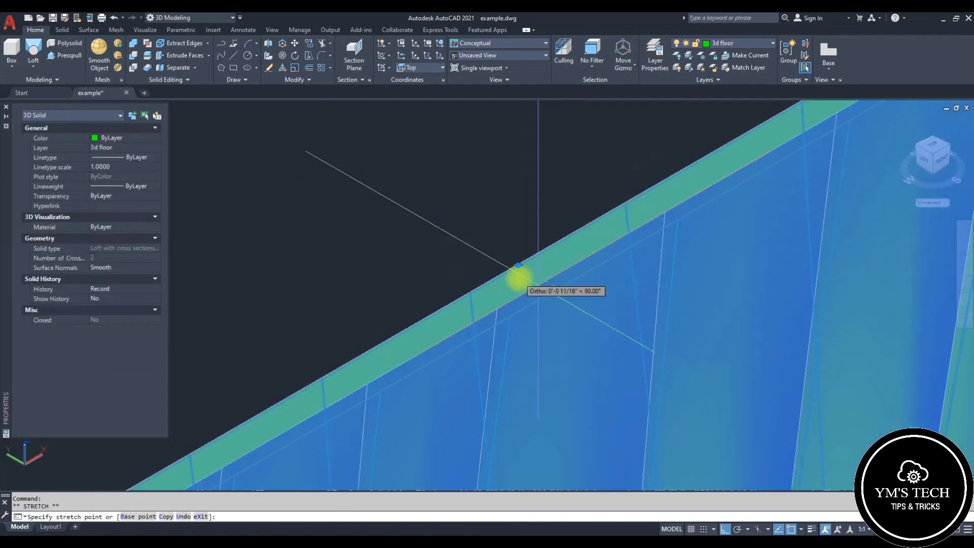
pyautogui.click(523, 276)
pyautogui.scroll(-5, 532, 282)
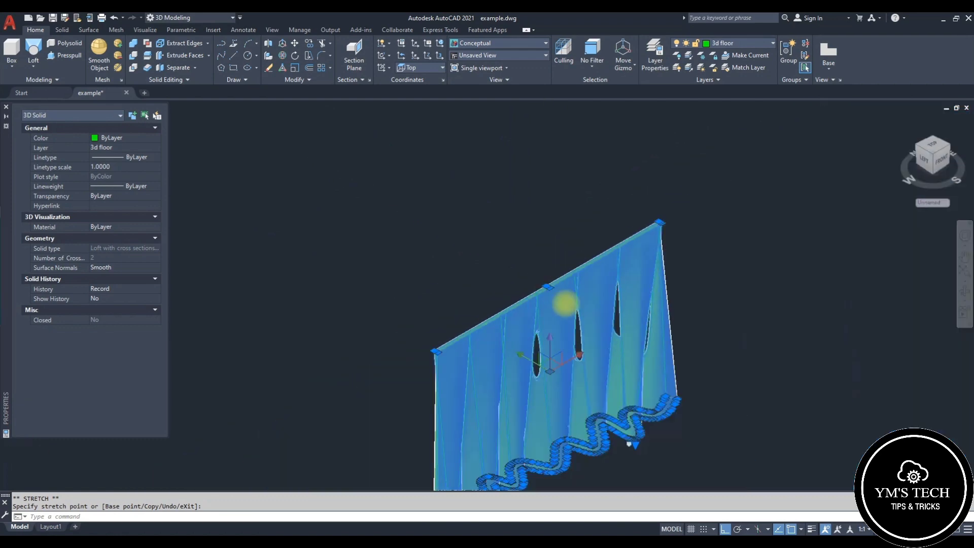
pyautogui.scroll(6, 573, 336)
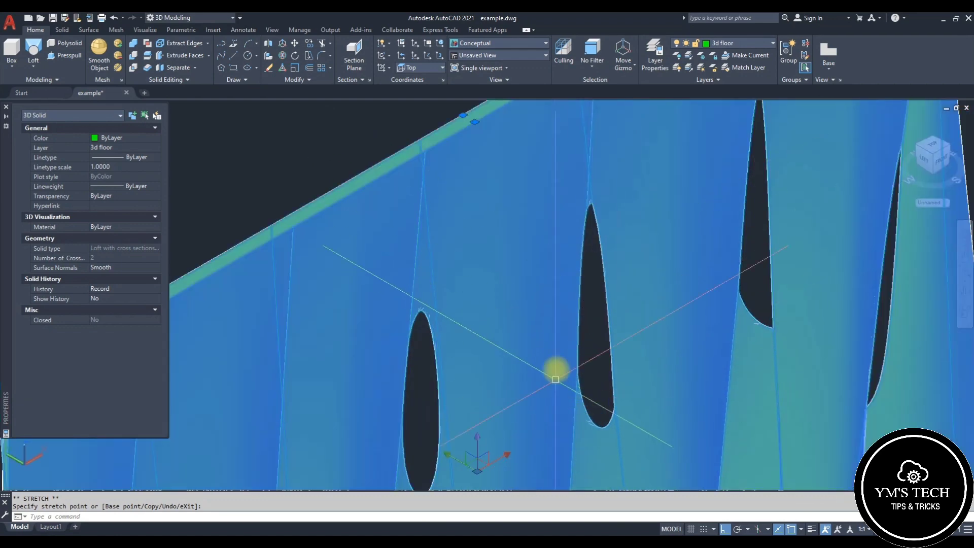
pyautogui.scroll(-4, 557, 372)
pyautogui.scroll(-2, 587, 311)
pyautogui.press('Escape')
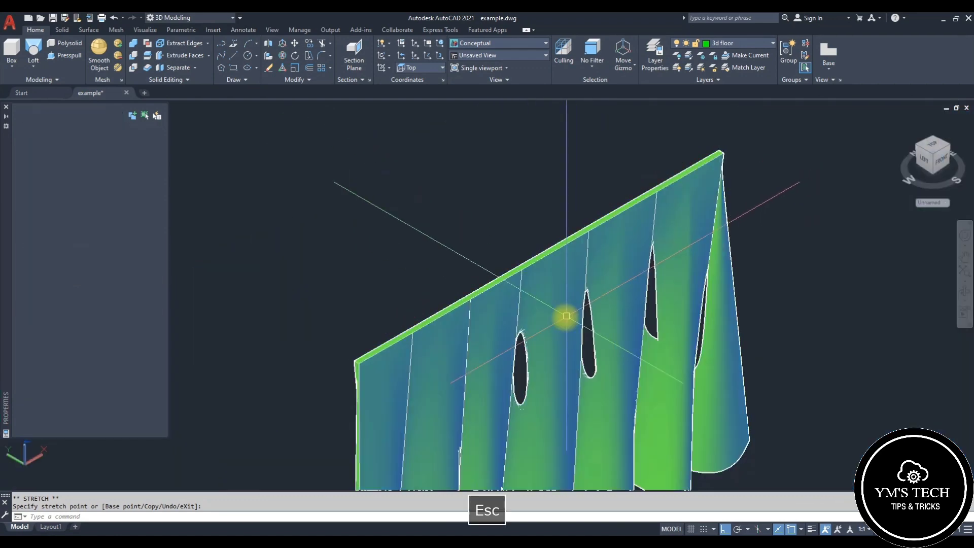
# Draw a three-point arc with a radius of about 3 ft 10 in in the empty area beside the solid curtain.
pyautogui.scroll(-4, 568, 335)
pyautogui.moveTo(583, 415); pyautogui.dragTo(544, 372, button='middle')
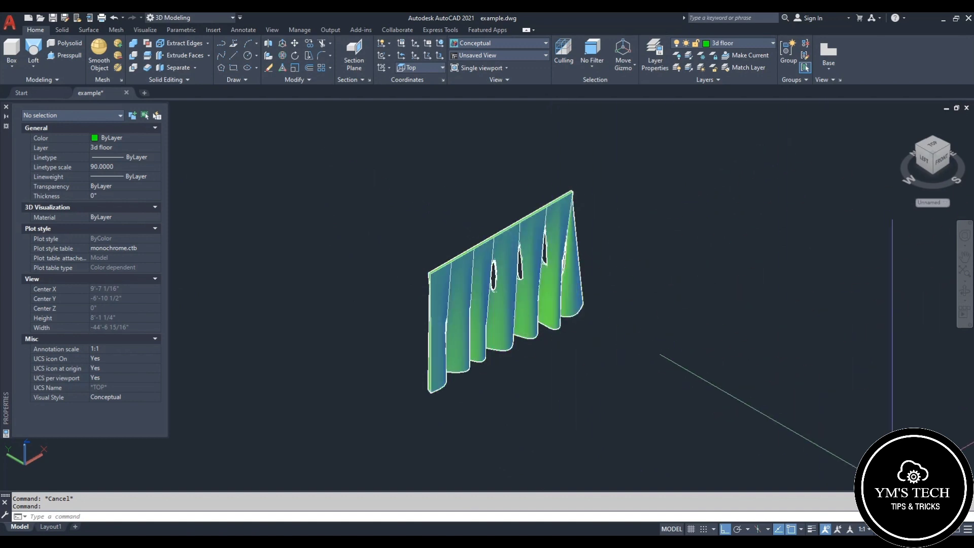
pyautogui.click(377, 215)
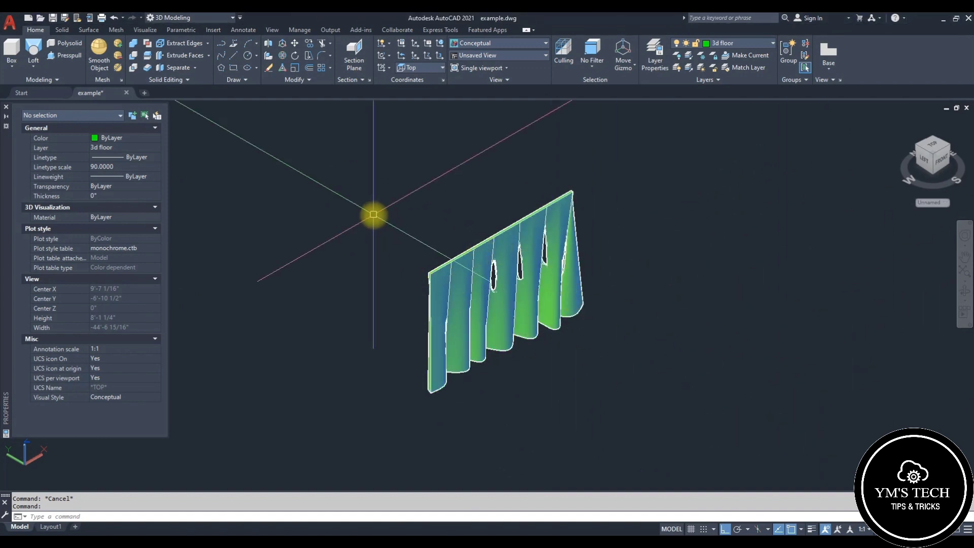
pyautogui.scroll(-4, 391, 269)
pyautogui.moveTo(468, 311); pyautogui.dragTo(452, 272, button='middle')
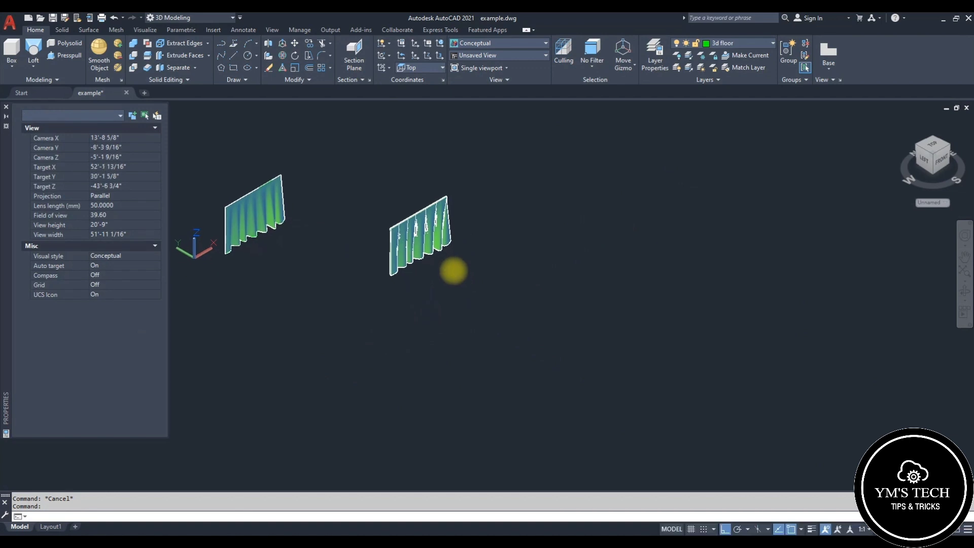
pyautogui.moveTo(506, 322); pyautogui.dragTo(501, 342, button='middle')
pyautogui.scroll(2, 500, 341)
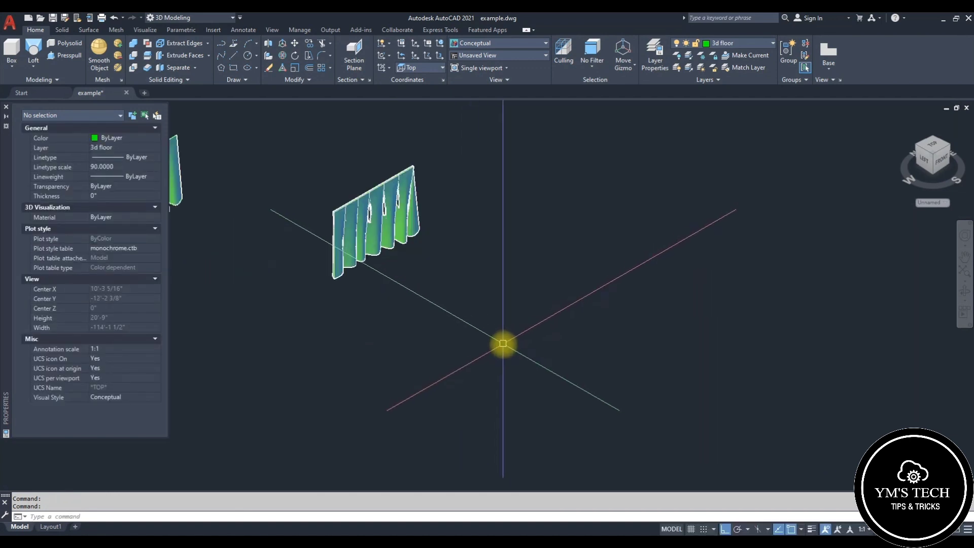
pyautogui.scroll(2, 414, 343)
pyautogui.write('A')
pyautogui.press('space')
pyautogui.click(406, 362)
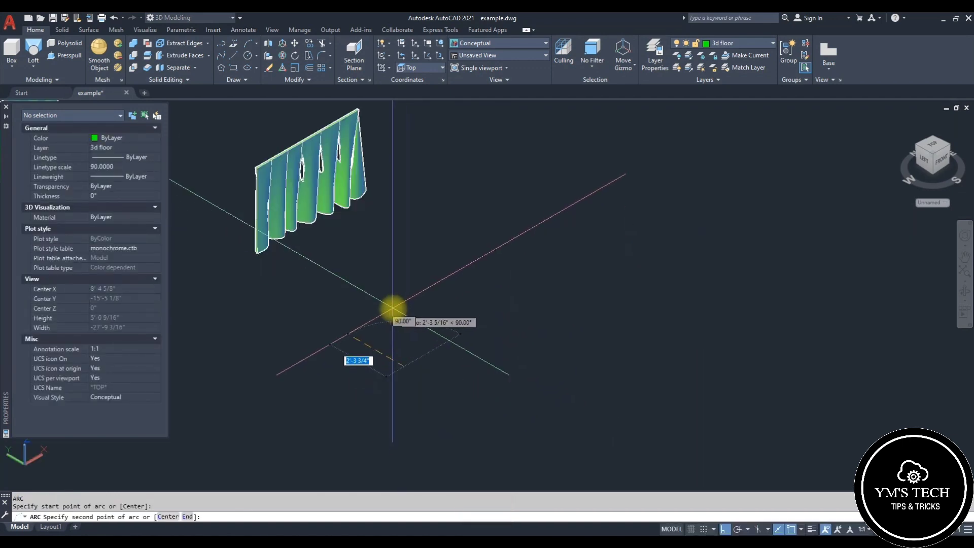
pyautogui.click(387, 305)
pyautogui.press('Escape')
# Flatten the arc by stretching its midpoint inward to a radius of about 4 ft 10 in.
pyautogui.click(434, 224)
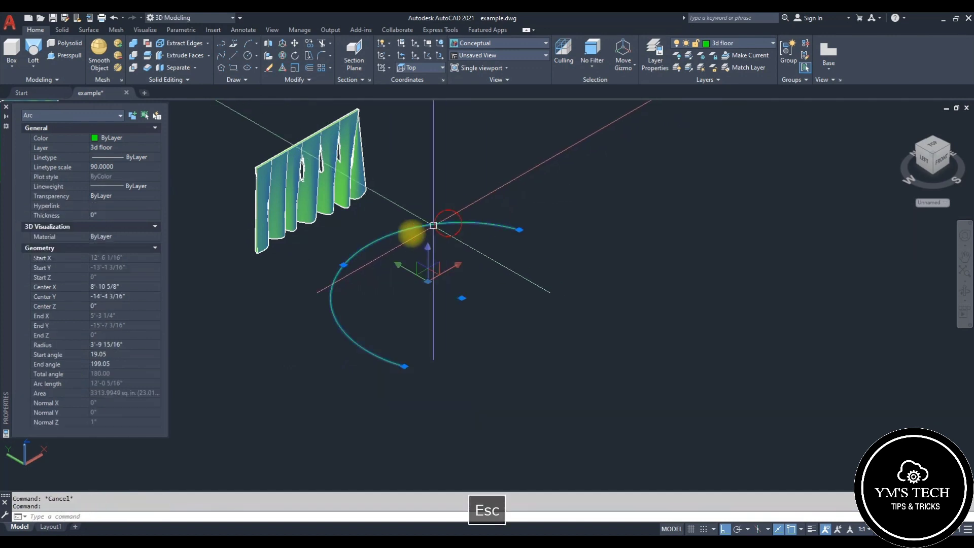
pyautogui.click(343, 265)
pyautogui.click(404, 285)
pyautogui.scroll(2, 391, 272)
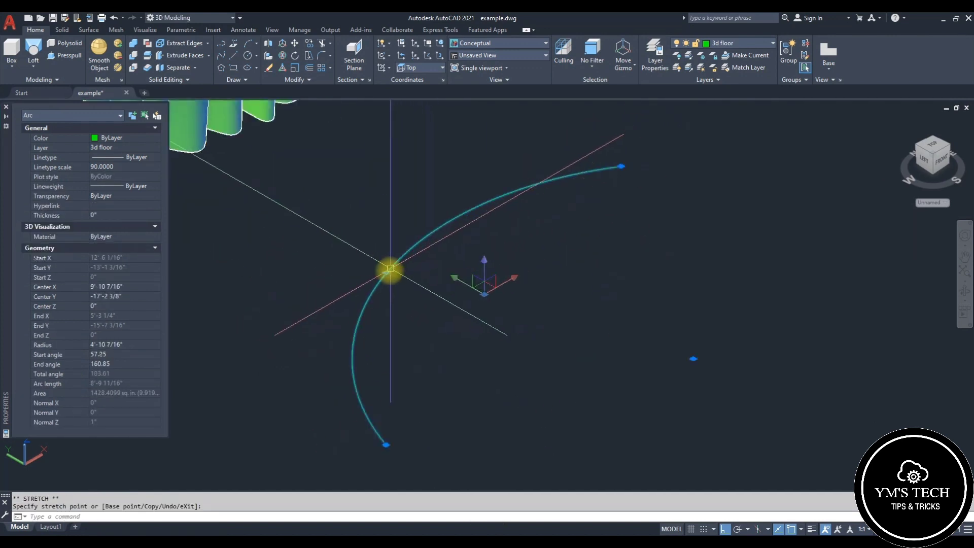
pyautogui.scroll(-3, 470, 341)
pyautogui.press('Escape')
pyautogui.press('Escape')
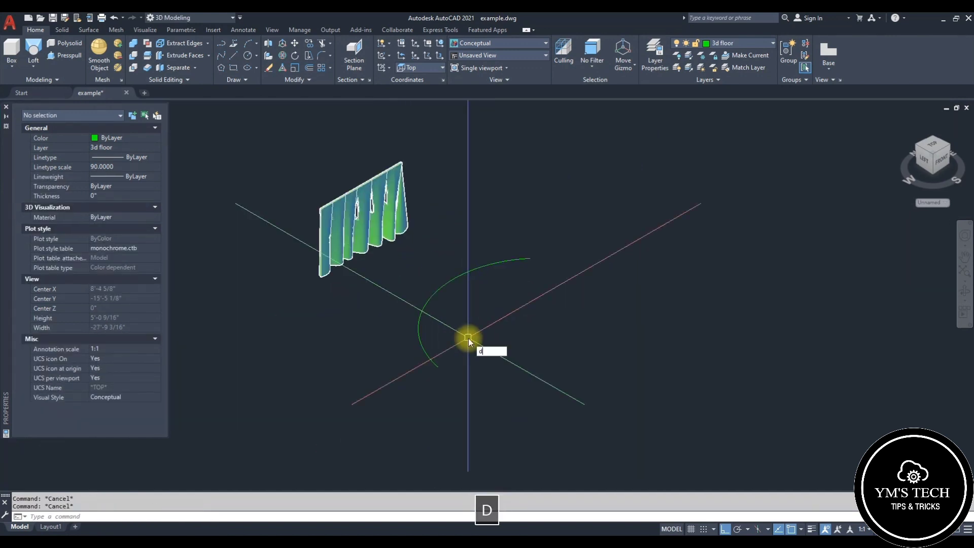
# Divide the arc into 4 equal segments.
pyautogui.click(421, 343)
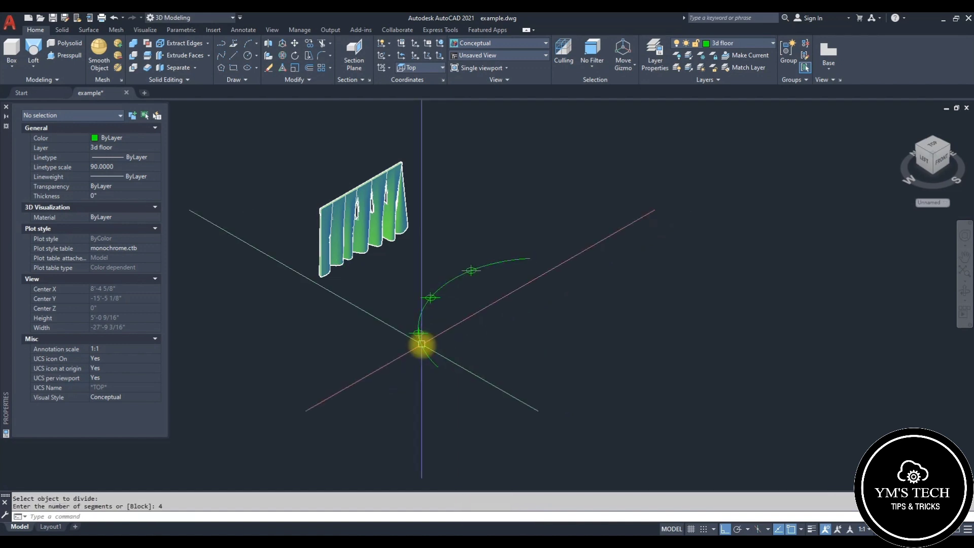
# Set the coordinate system to the Right UCS for drawing upright profiles on the arc.
pyautogui.press('space')
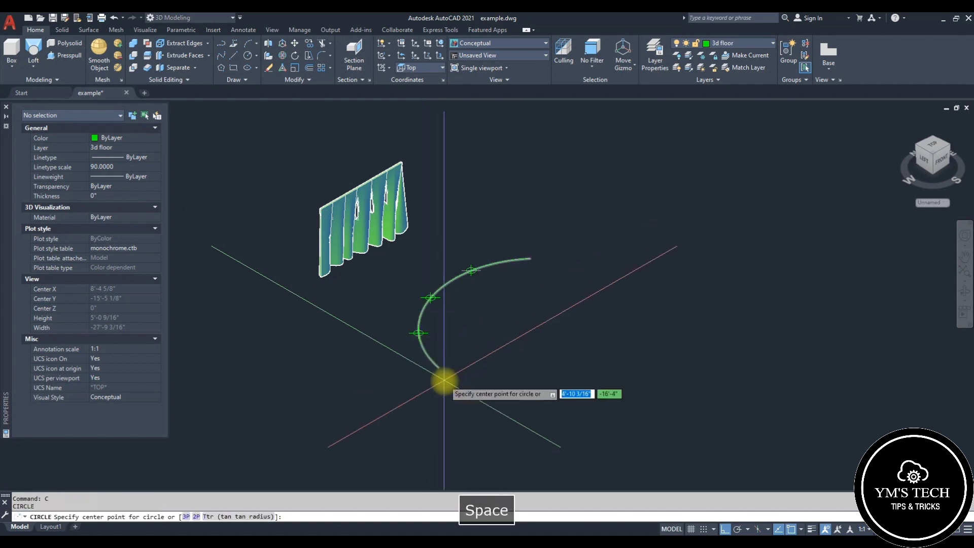
pyautogui.press('Escape')
pyautogui.click(434, 66)
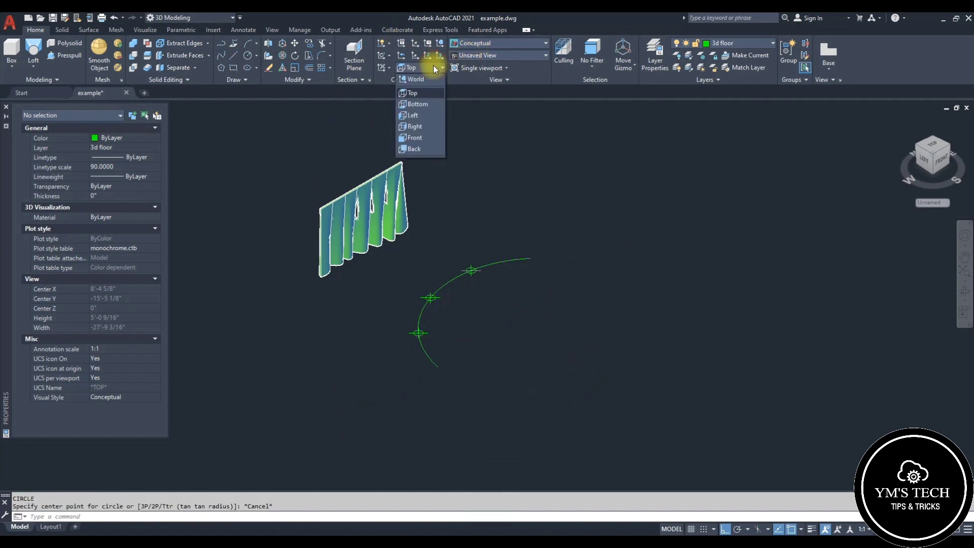
pyautogui.click(427, 126)
# Draw an upright circle with a radius of about 5 7/16 in centred on the arc's near endpoint.
pyautogui.press('space')
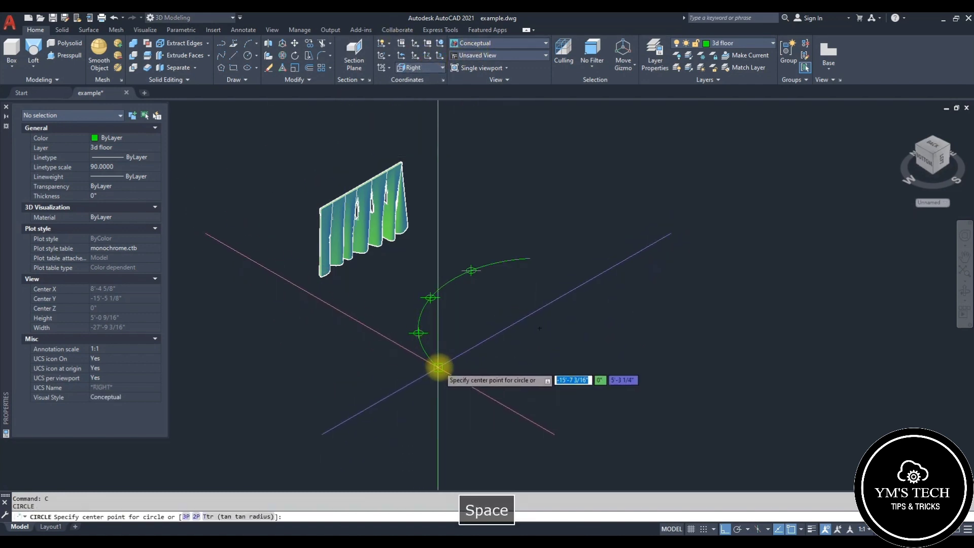
pyautogui.click(436, 390)
pyautogui.scroll(5, 441, 391)
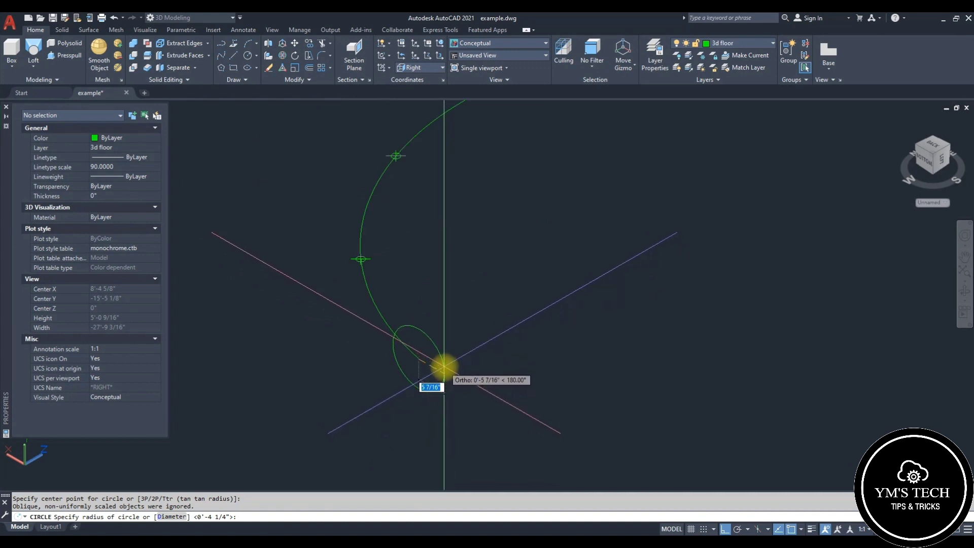
pyautogui.click(445, 366)
pyautogui.scroll(-3, 489, 388)
pyautogui.press('Escape')
pyautogui.press('Escape')
# Return the coordinate system to the Top UCS.
pyautogui.click(466, 384)
pyautogui.click(447, 375)
pyautogui.scroll(5, 446, 372)
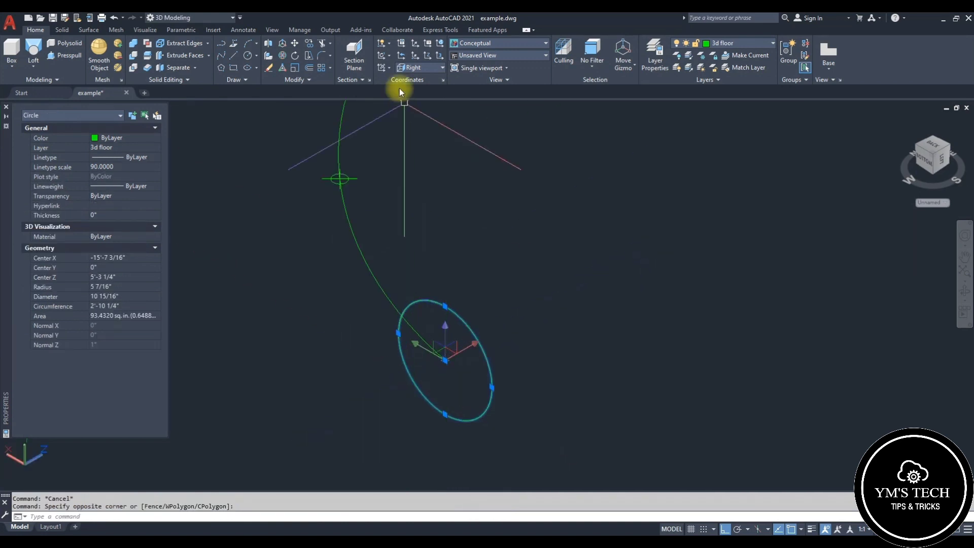
pyautogui.press('Escape')
pyautogui.click(413, 93)
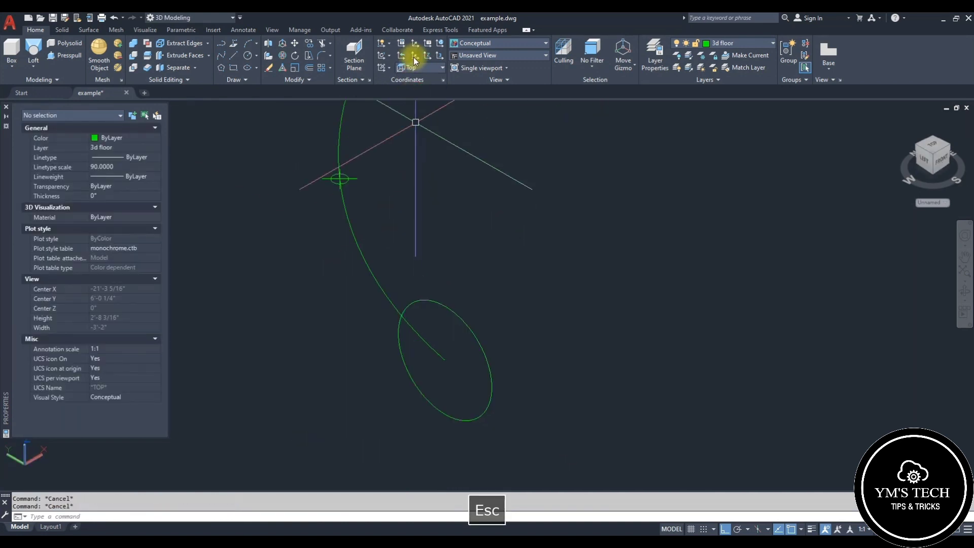
pyautogui.click(422, 67)
pyautogui.click(415, 96)
pyautogui.press('Escape')
# Rotate the upright circle about its centre so it faces along the arc.
pyautogui.click(472, 328)
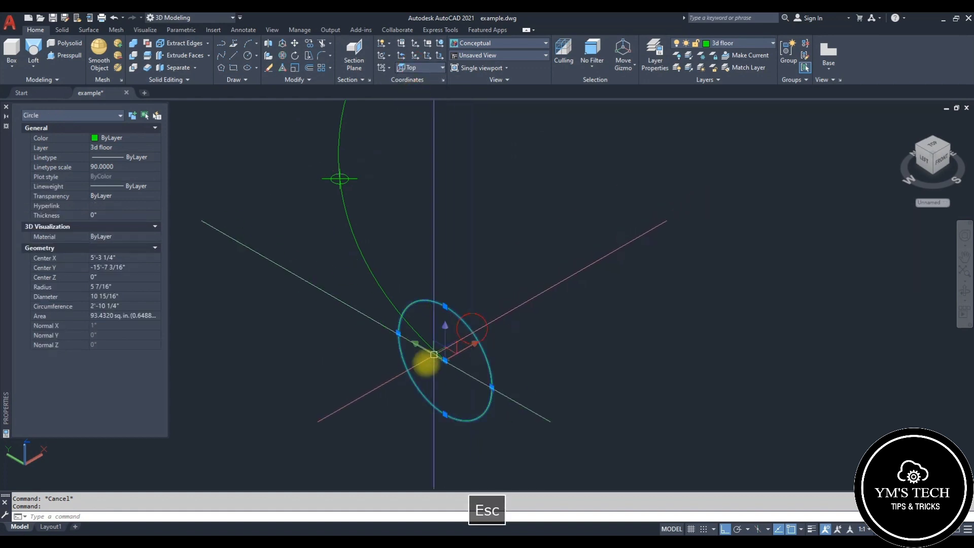
pyautogui.write('ro')
pyautogui.press('space')
pyautogui.click(445, 361)
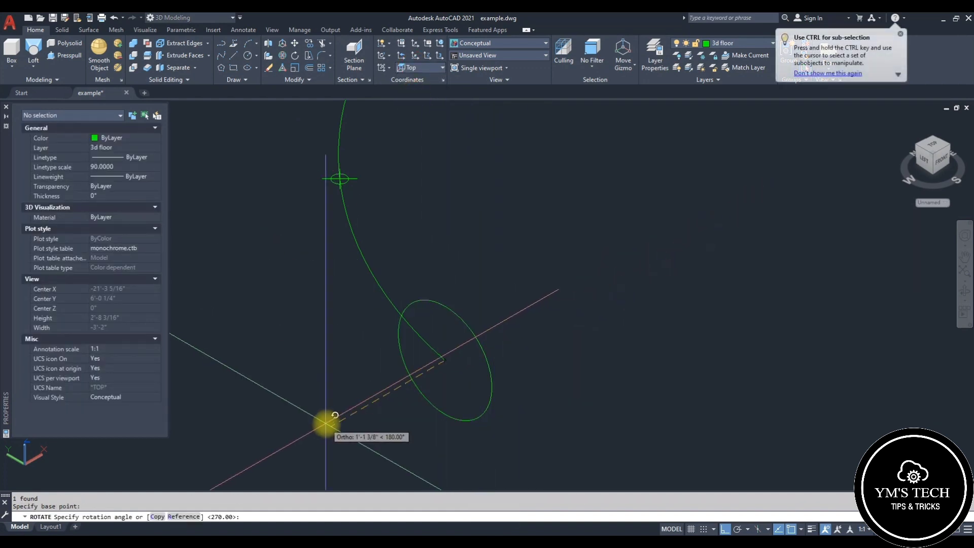
pyautogui.press('Escape')
pyautogui.scroll(-3, 444, 409)
pyautogui.scroll(2, 464, 446)
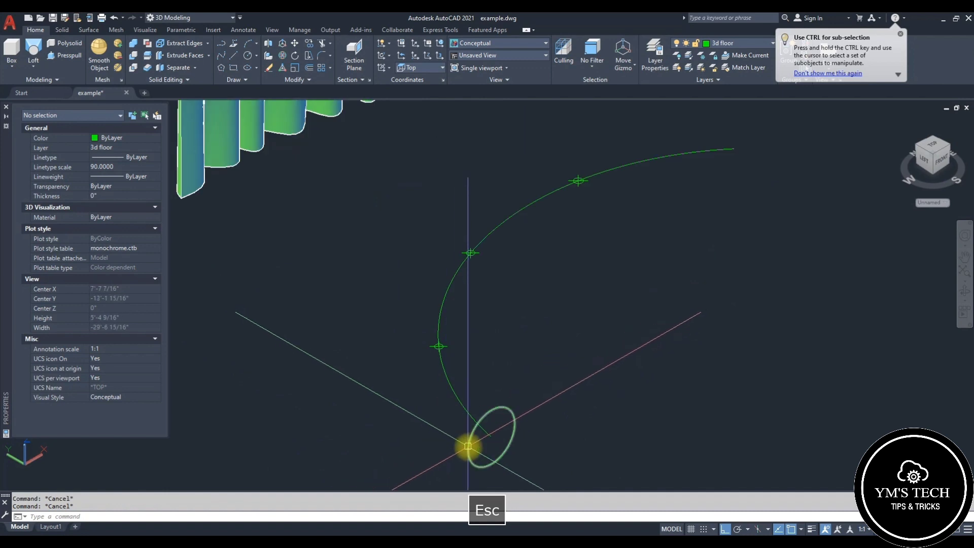
# Array the circle along the arc with a path array.
pyautogui.click(464, 446)
pyautogui.write('ar')
pyautogui.press('space')
pyautogui.click(453, 434)
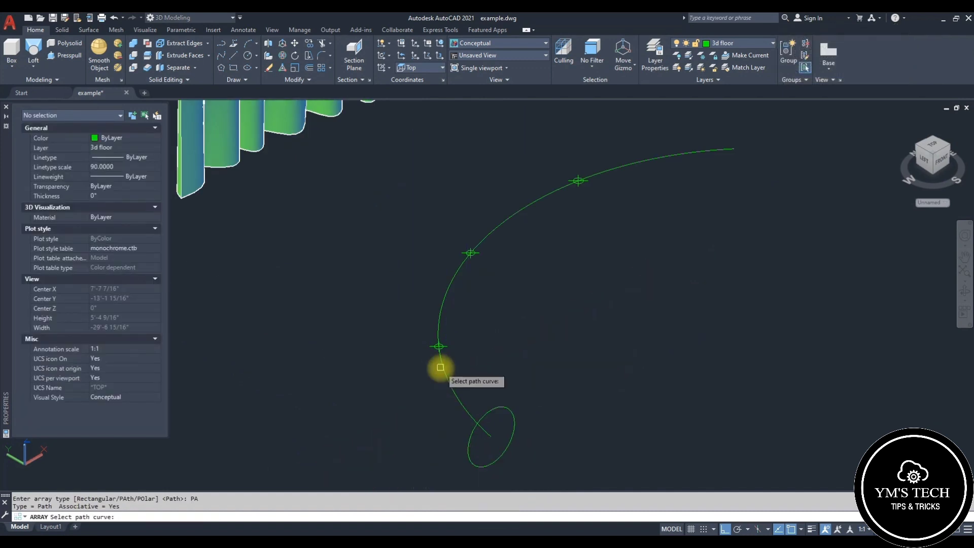
pyautogui.click(439, 365)
pyautogui.press('Escape')
# Stretch the path array's item spacing so the second circle sits on the arc's first division point.
pyautogui.click(475, 384)
pyautogui.click(449, 385)
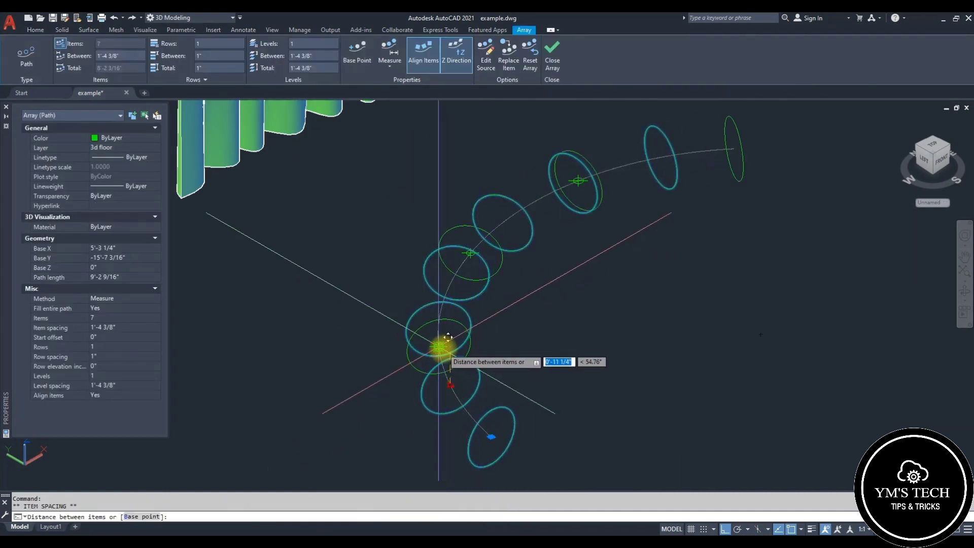
pyautogui.click(440, 347)
pyautogui.scroll(-2, 521, 270)
pyautogui.press('Escape')
pyautogui.press('Escape')
# Erase the three division points from the arc and explode the circle array.
pyautogui.click(400, 219)
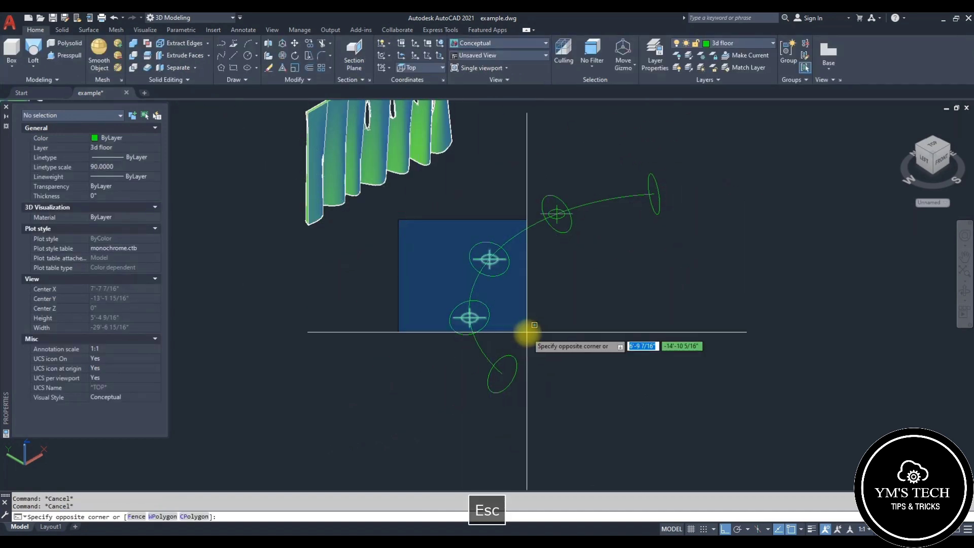
pyautogui.click(526, 333)
pyautogui.write('e')
pyautogui.press('Escape')
pyautogui.click(526, 174)
pyautogui.click(609, 252)
pyautogui.write('e')
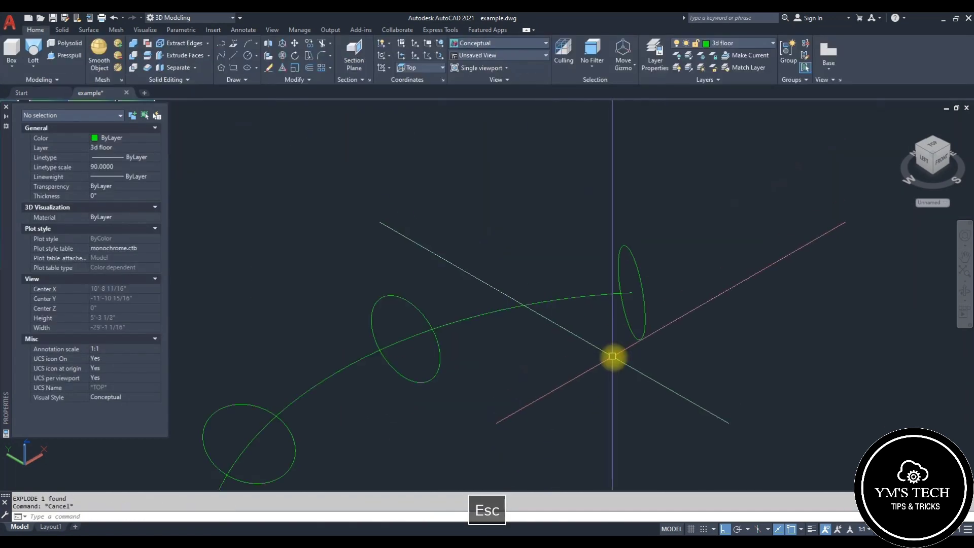
# Shrink the second circle along the arc to a radius of about 3 7/8 in.
pyautogui.click(639, 339)
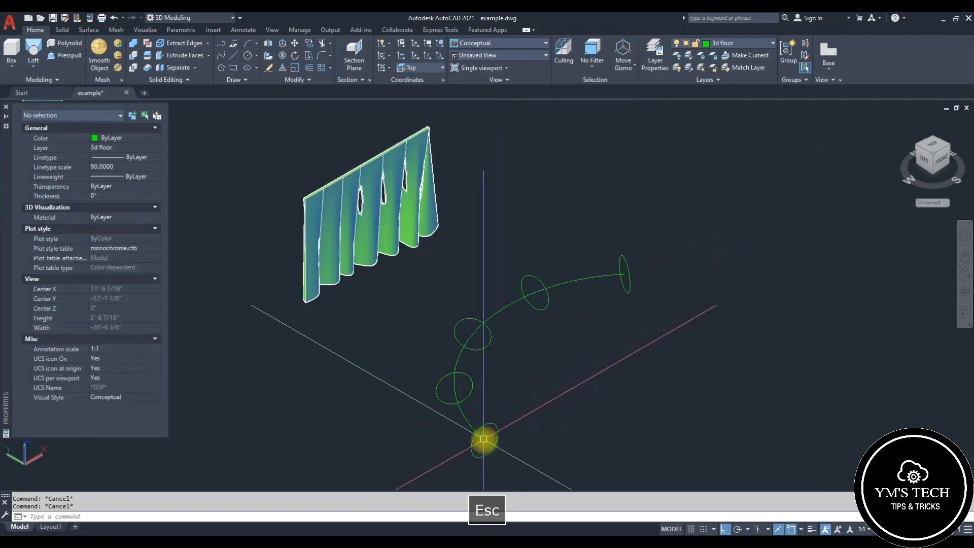
pyautogui.scroll(2, 484, 439)
pyautogui.press('Escape')
pyautogui.click(455, 346)
pyautogui.scroll(4, 467, 361)
pyautogui.click(465, 362)
pyautogui.click(445, 380)
pyautogui.scroll(-5, 446, 379)
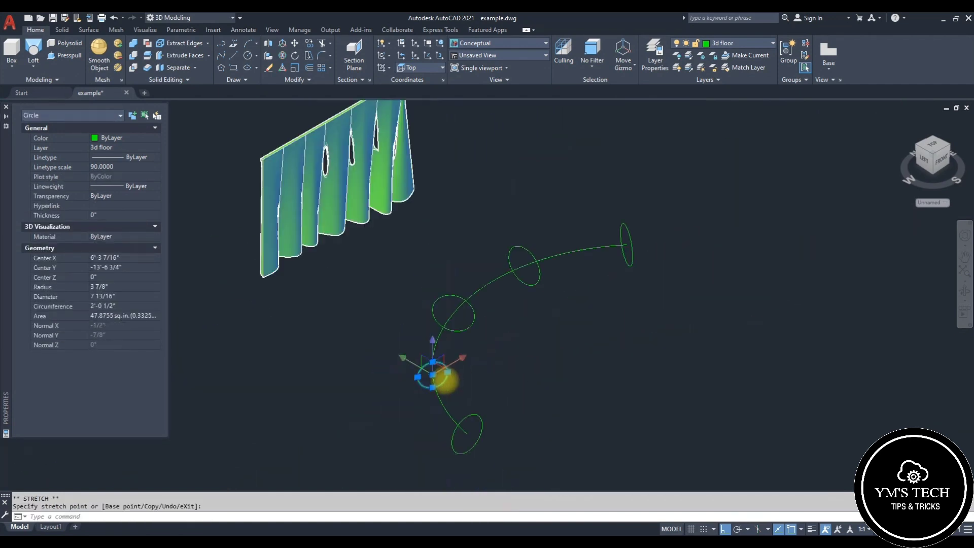
pyautogui.press('Escape')
# Enlarge the third circle along the arc by stretching its quadrant outward.
pyautogui.click(467, 318)
pyautogui.scroll(2, 467, 318)
pyautogui.press('Escape')
pyautogui.click(475, 321)
pyautogui.click(474, 319)
pyautogui.click(481, 318)
pyautogui.press('Escape')
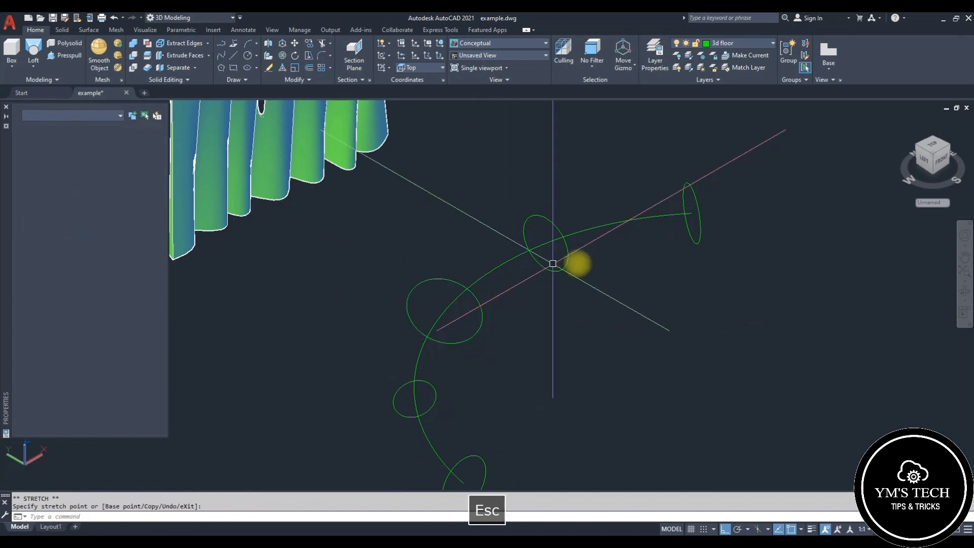
pyautogui.press('Escape')
# Shrink the fourth circle along the arc by stretching its quadrant inward.
pyautogui.scroll(2, 567, 258)
pyautogui.click(559, 256)
pyautogui.scroll(-3, 560, 257)
pyautogui.press('Escape')
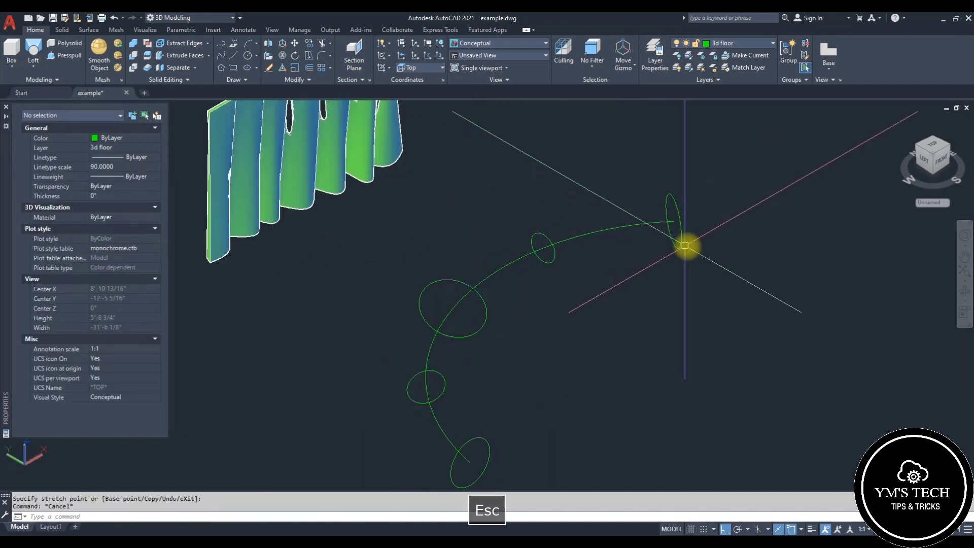
# Shrink the circle at the arc's far end until it is the smallest profile.
pyautogui.click(677, 237)
pyautogui.scroll(4, 680, 239)
pyautogui.click(685, 242)
pyautogui.click(670, 232)
pyautogui.press('Escape')
pyautogui.scroll(-8, 654, 268)
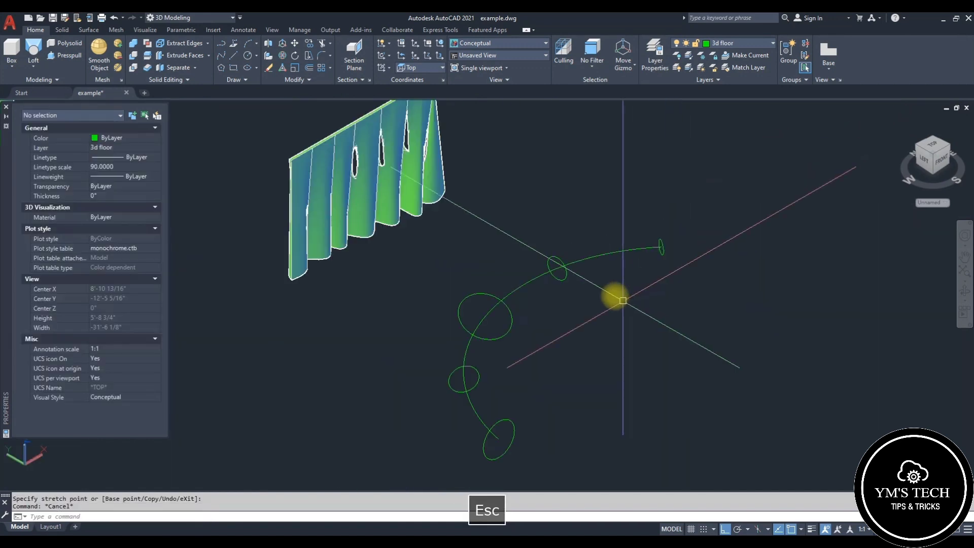
# Copy the arc and its five circles to the empty area beside the originals.
pyautogui.scroll(3, 603, 304)
pyautogui.moveTo(598, 302)
pyautogui.mouseDown(button='middle')
pyautogui.moveTo(578, 292)
pyautogui.moveTo(592, 311)
pyautogui.mouseUp(button='middle')
pyautogui.press('Escape')
pyautogui.click(441, 211)
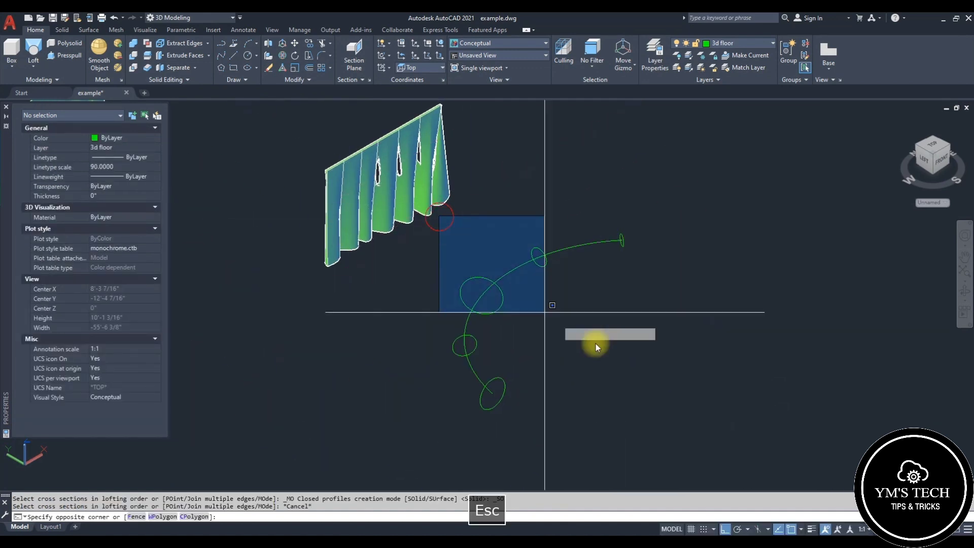
pyautogui.click(683, 434)
pyautogui.write('c')
pyautogui.press('space')
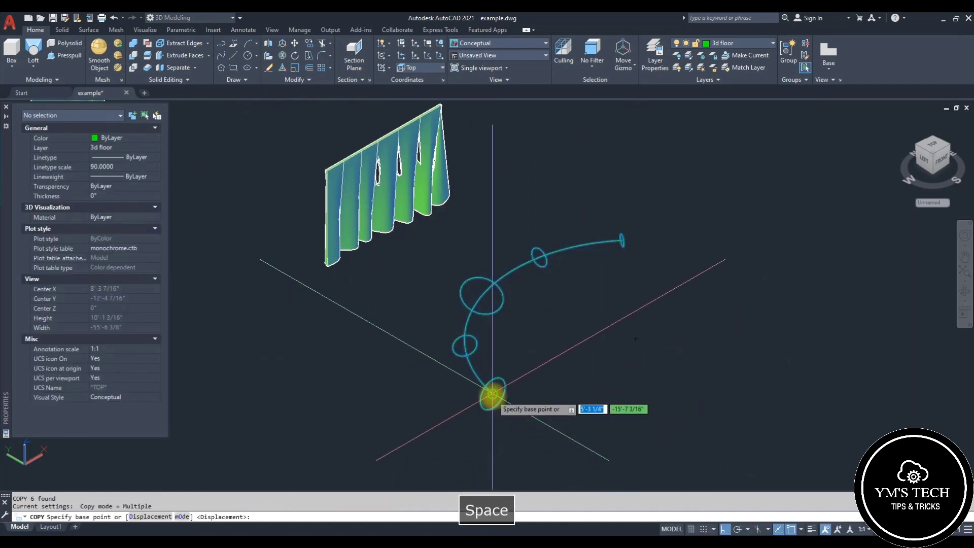
pyautogui.click(489, 402)
pyautogui.scroll(-4, 616, 382)
pyautogui.click(607, 295)
pyautogui.press('Escape')
# Loft the five original circles in order as a surface, using the arc as the path.
pyautogui.scroll(6, 463, 355)
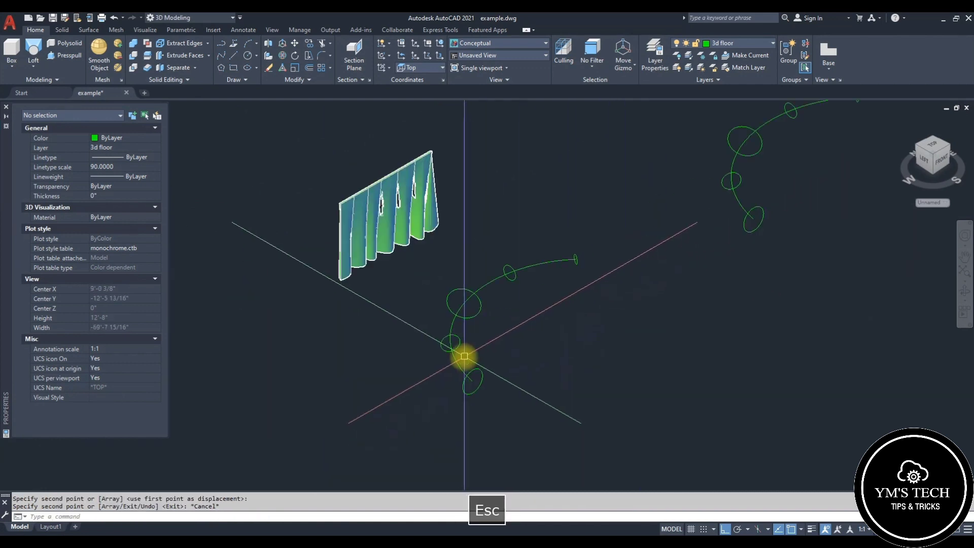
pyautogui.scroll(2, 581, 345)
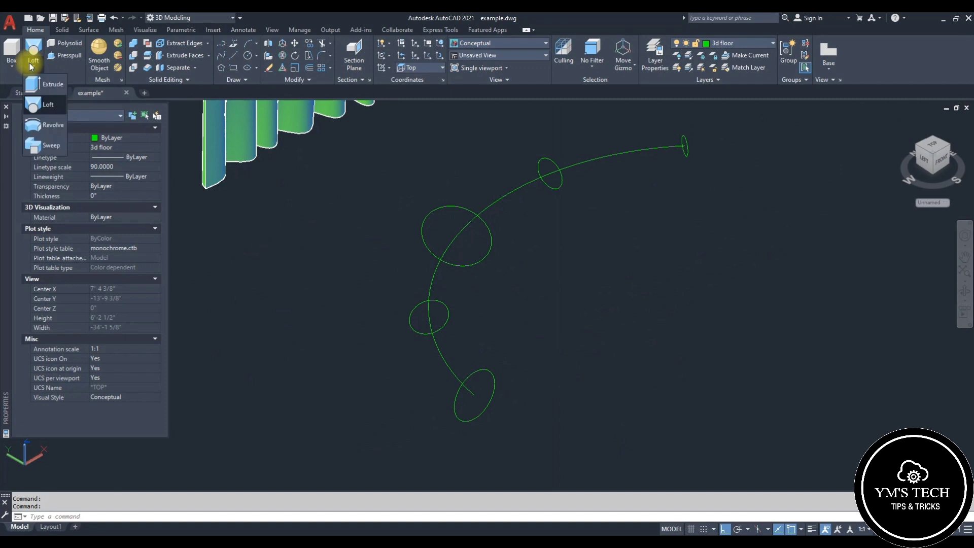
pyautogui.click(48, 105)
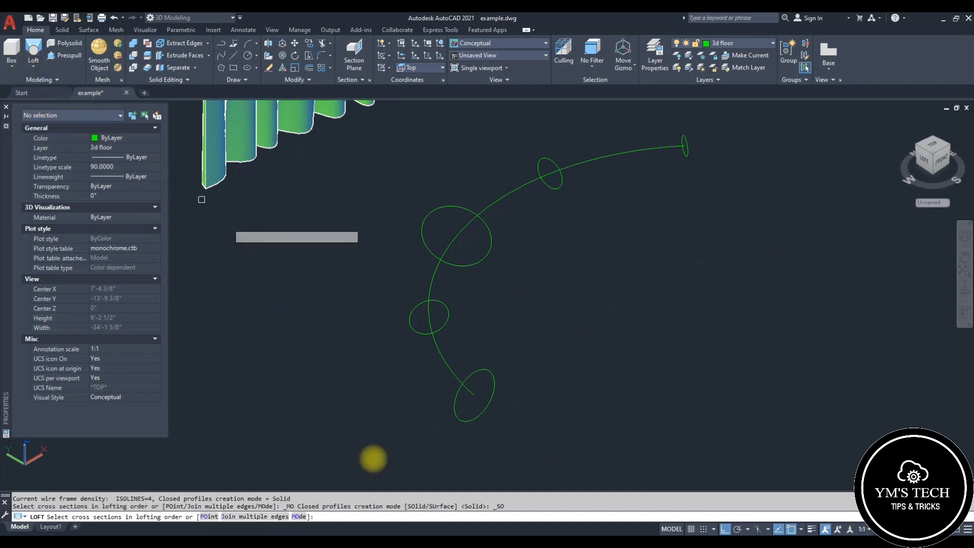
pyautogui.click(296, 516)
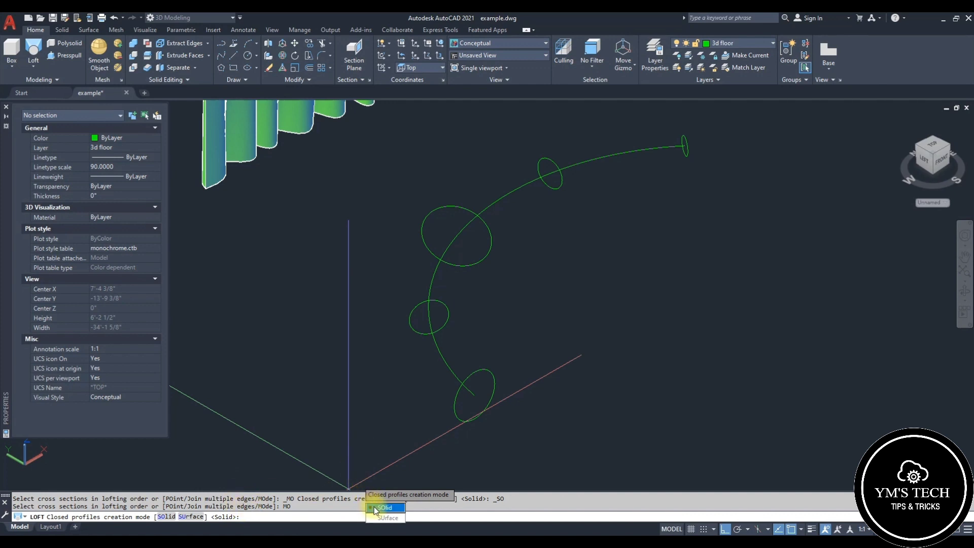
pyautogui.click(386, 518)
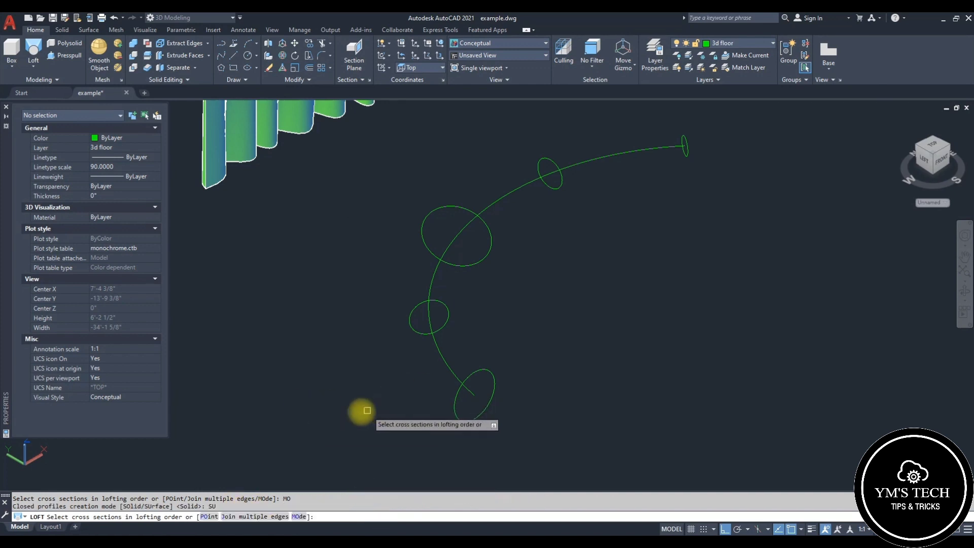
pyautogui.click(456, 410)
pyautogui.click(416, 330)
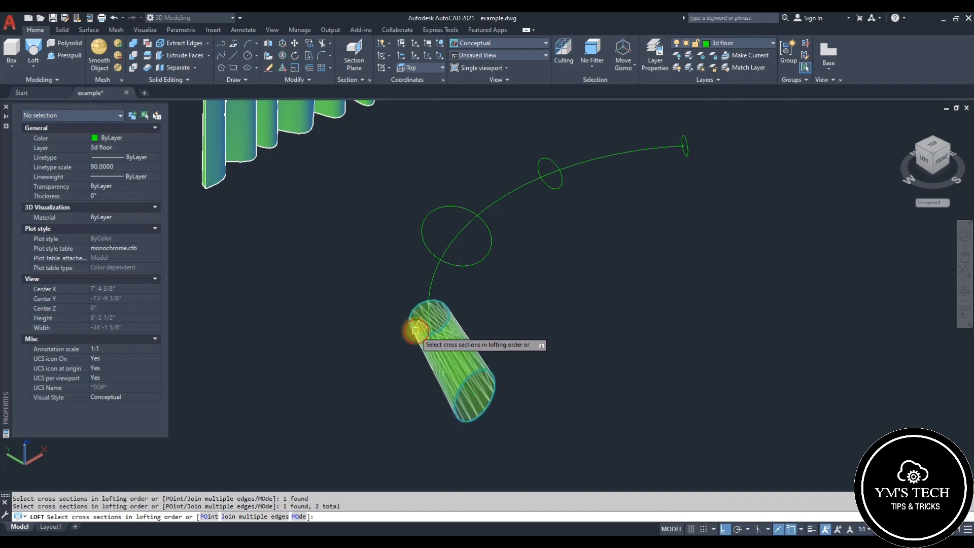
pyautogui.click(425, 219)
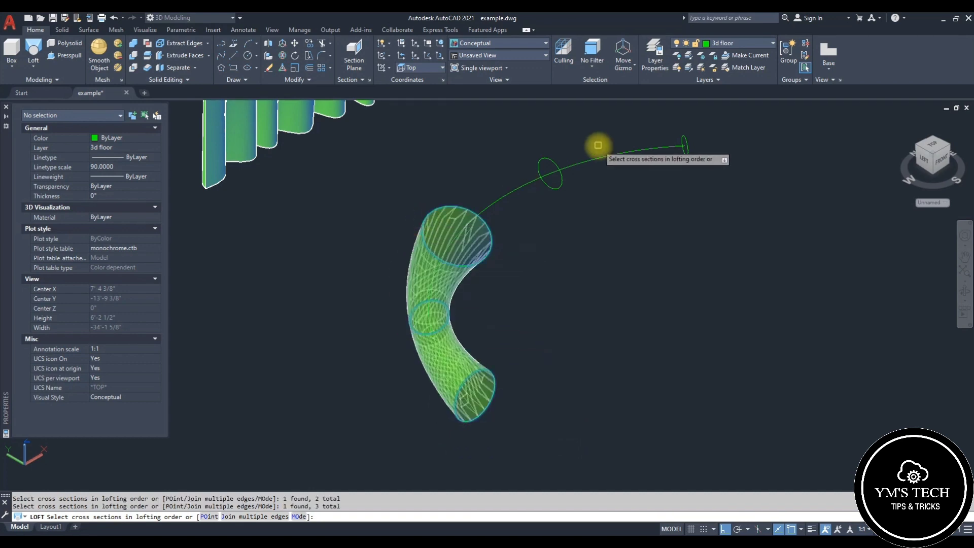
pyautogui.click(549, 159)
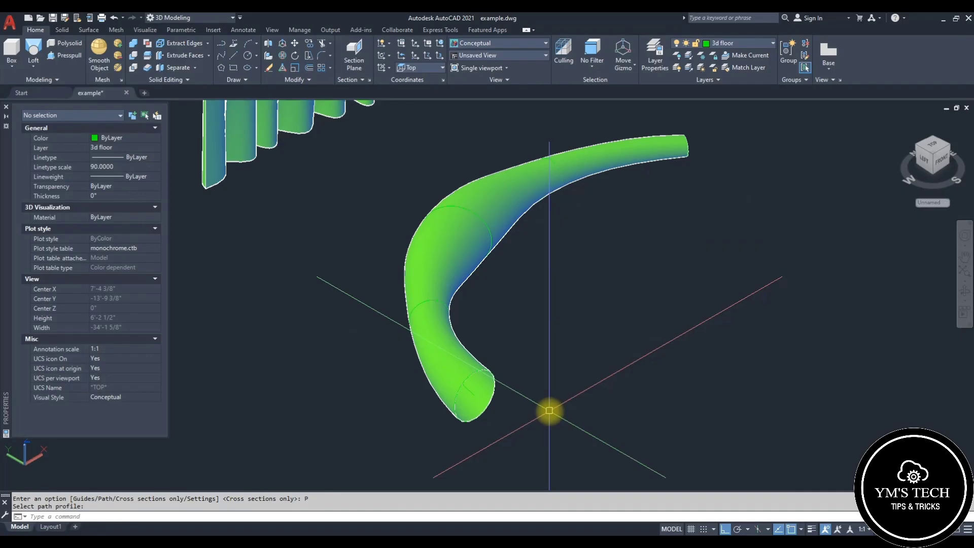
# Inspect the lofted surface's open end and overall shape from different angles.
pyautogui.scroll(4, 478, 407)
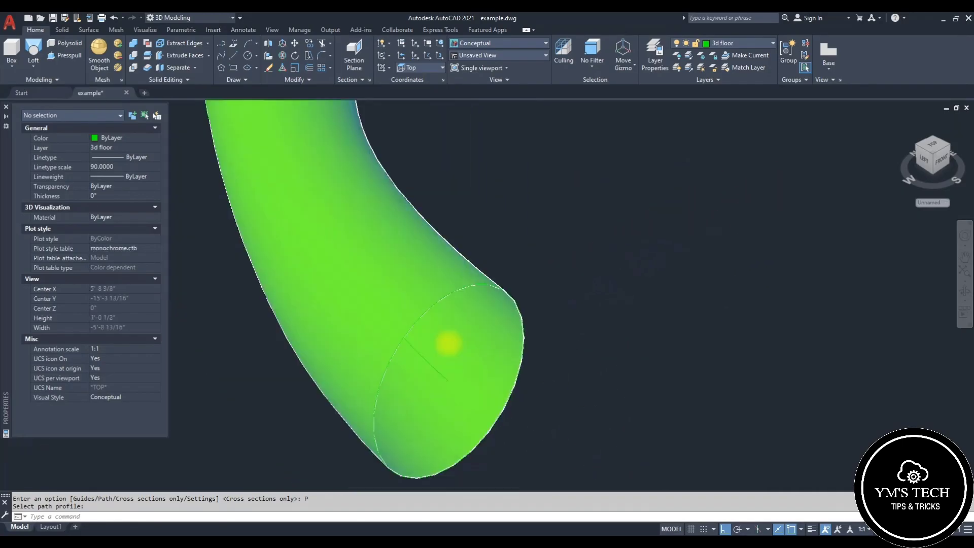
pyautogui.scroll(-5, 444, 249)
pyautogui.press('Escape')
pyautogui.click(462, 162)
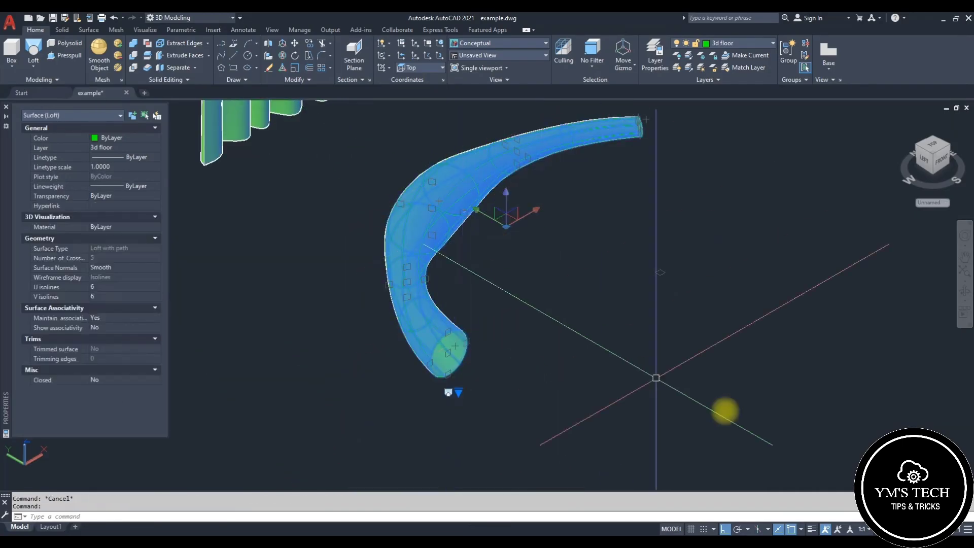
pyautogui.click(964, 290)
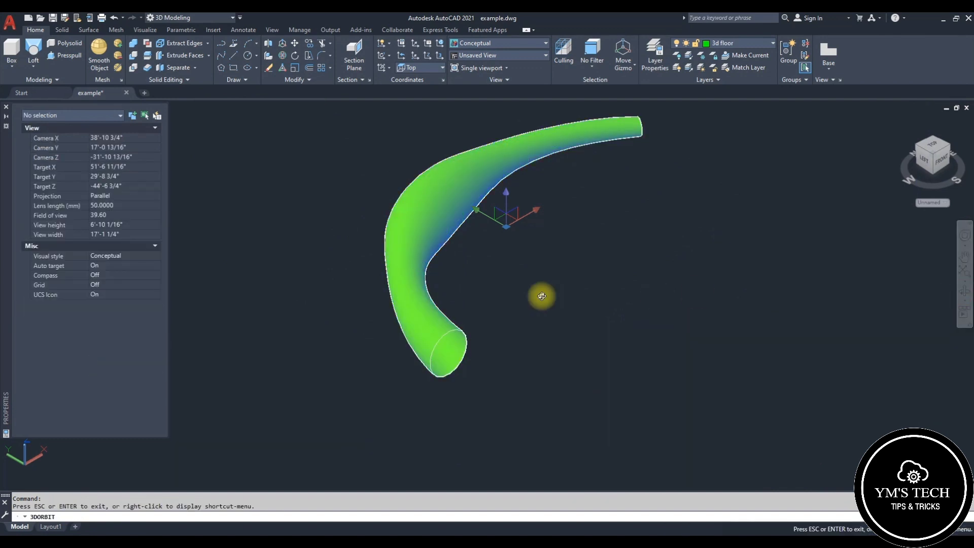
pyautogui.moveTo(501, 328); pyautogui.dragTo(473, 326)
pyautogui.press('Escape')
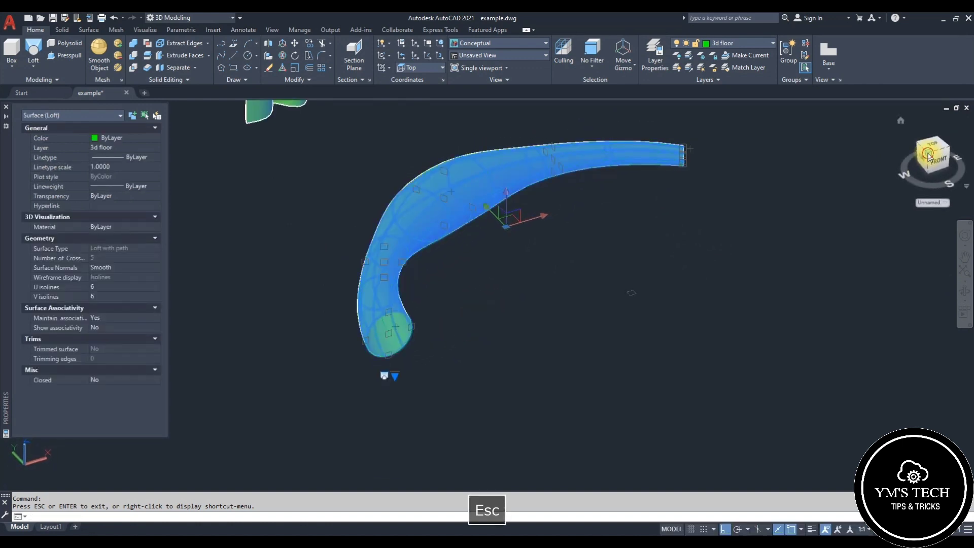
# Loft the five copied circles in order as a solid, using the copied arc as the path.
pyautogui.moveTo(721, 282); pyautogui.dragTo(629, 322, button='middle')
pyautogui.scroll(-2, 623, 336)
pyautogui.moveTo(768, 301); pyautogui.dragTo(658, 340, button='middle')
pyautogui.scroll(4, 660, 234)
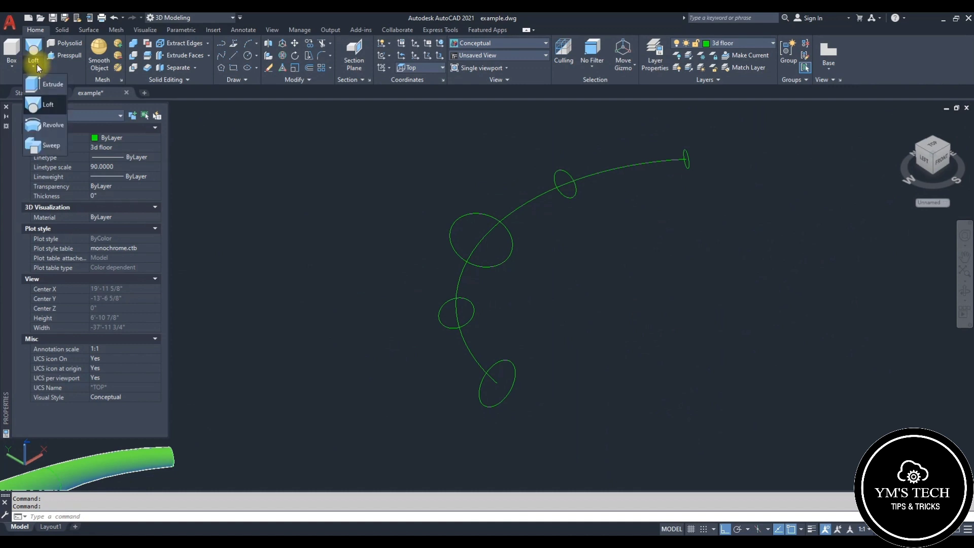
pyautogui.click(46, 107)
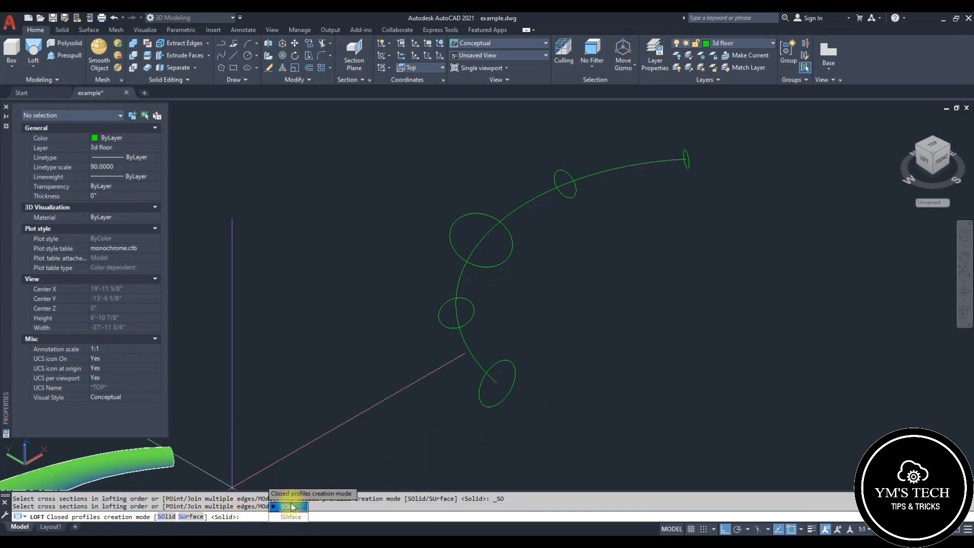
pyautogui.click(293, 506)
pyautogui.click(482, 403)
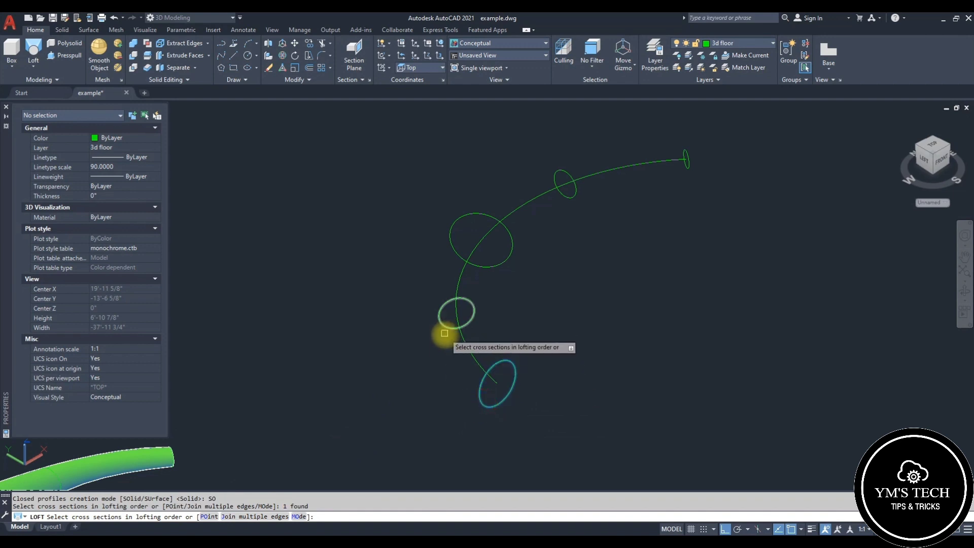
pyautogui.click(448, 324)
pyautogui.click(448, 223)
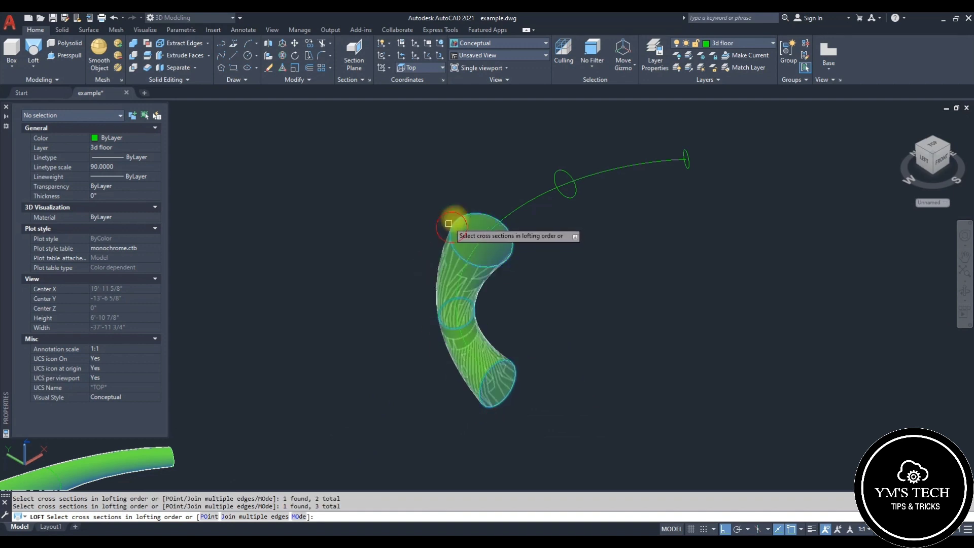
pyautogui.click(553, 170)
pyautogui.click(684, 151)
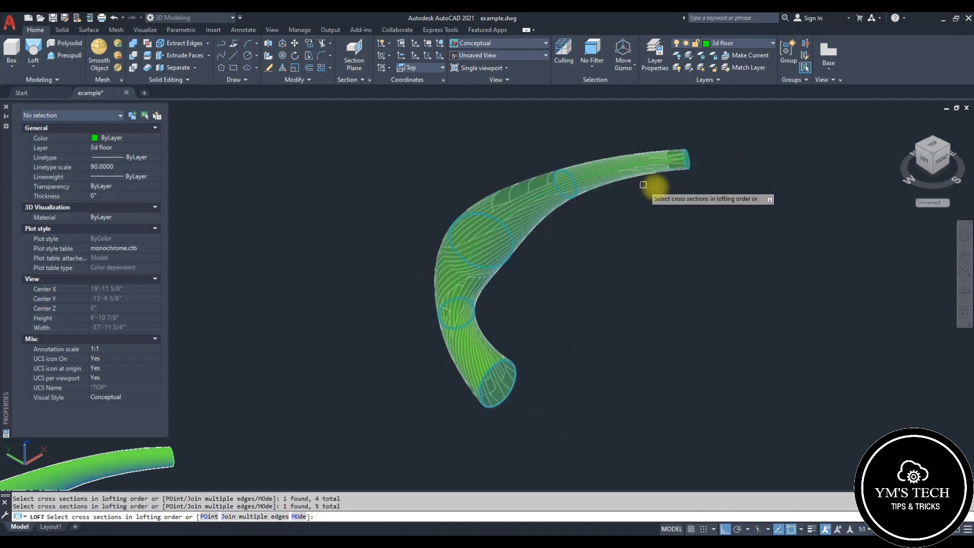
pyautogui.press('space')
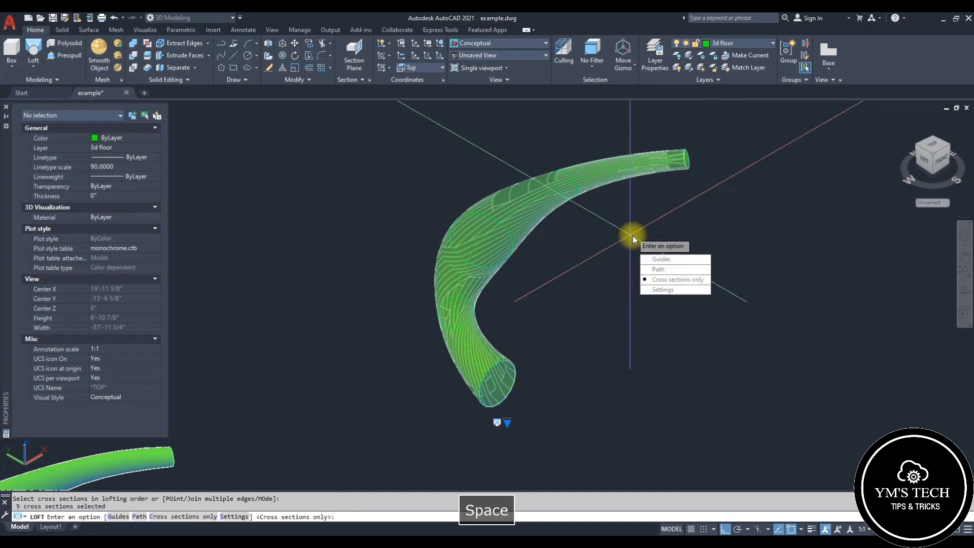
pyautogui.click(665, 272)
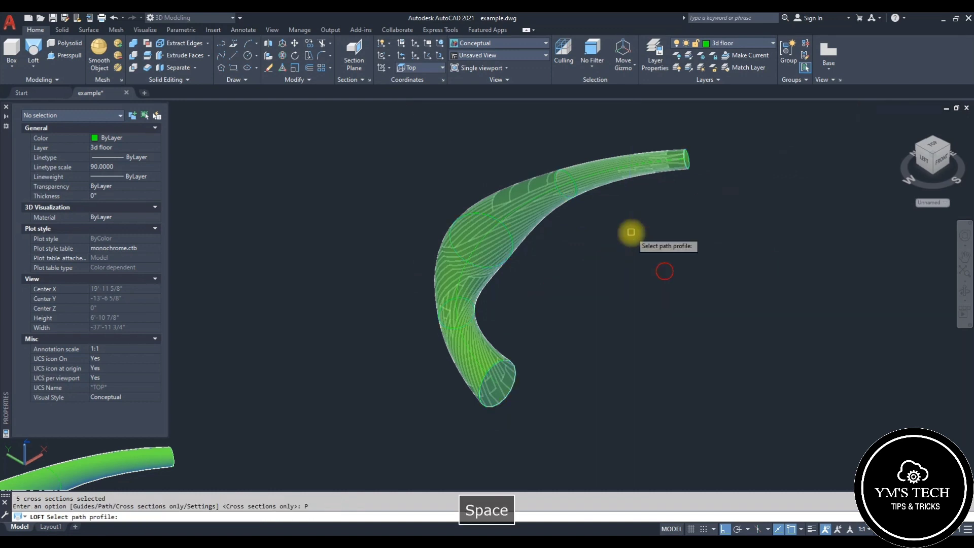
pyautogui.click(514, 209)
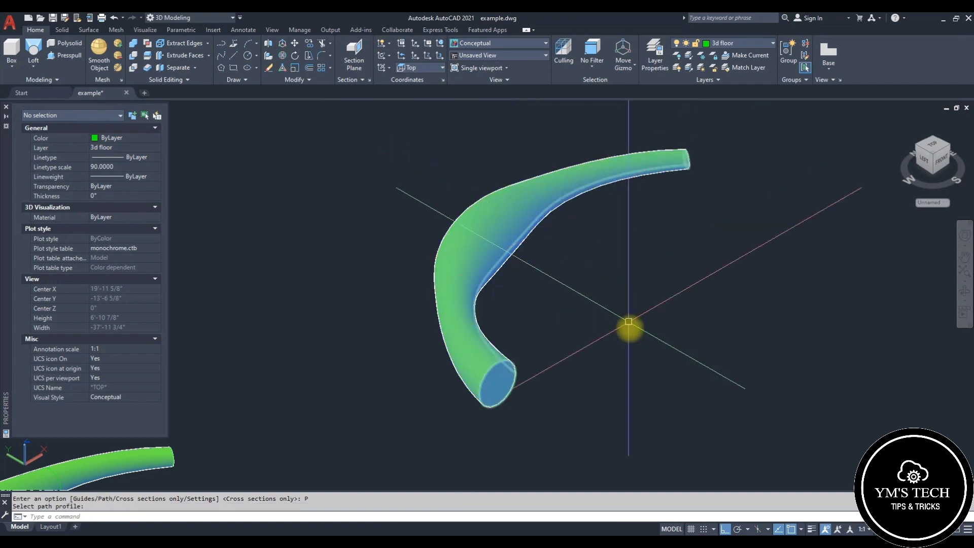
# Inspect the lofted solid's closed end and its properties from different angles.
pyautogui.press('Escape')
pyautogui.click(516, 197)
pyautogui.click(966, 297)
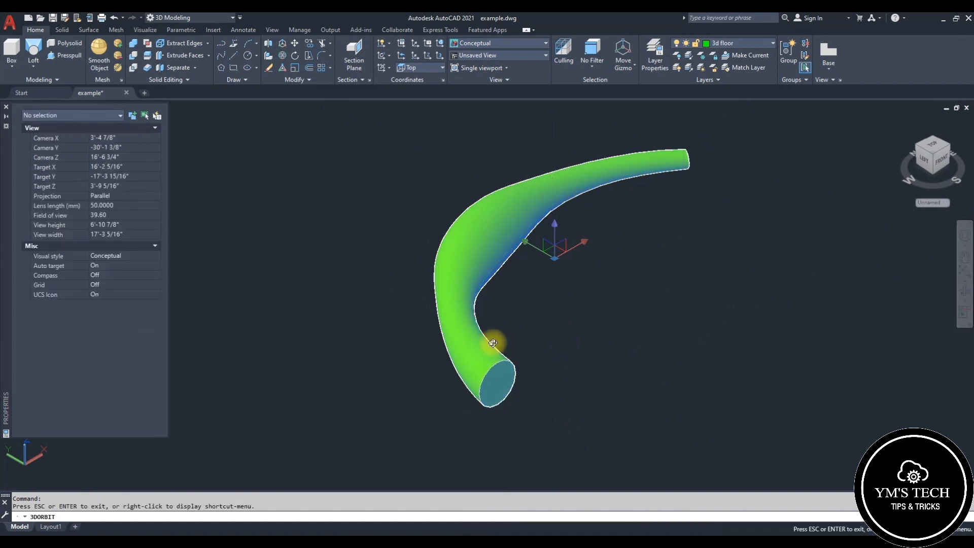
pyautogui.moveTo(493, 344); pyautogui.dragTo(568, 335)
pyautogui.press('Escape')
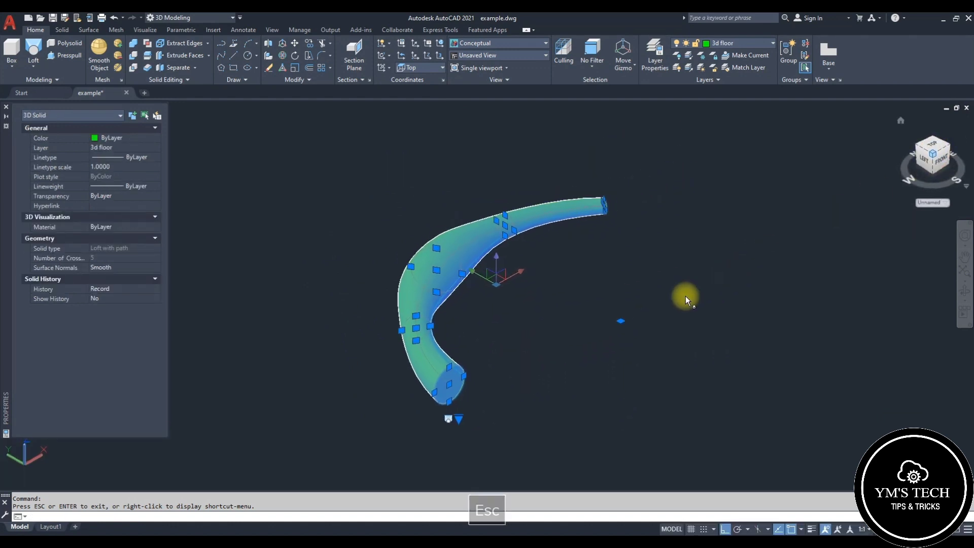
pyautogui.press('Escape')
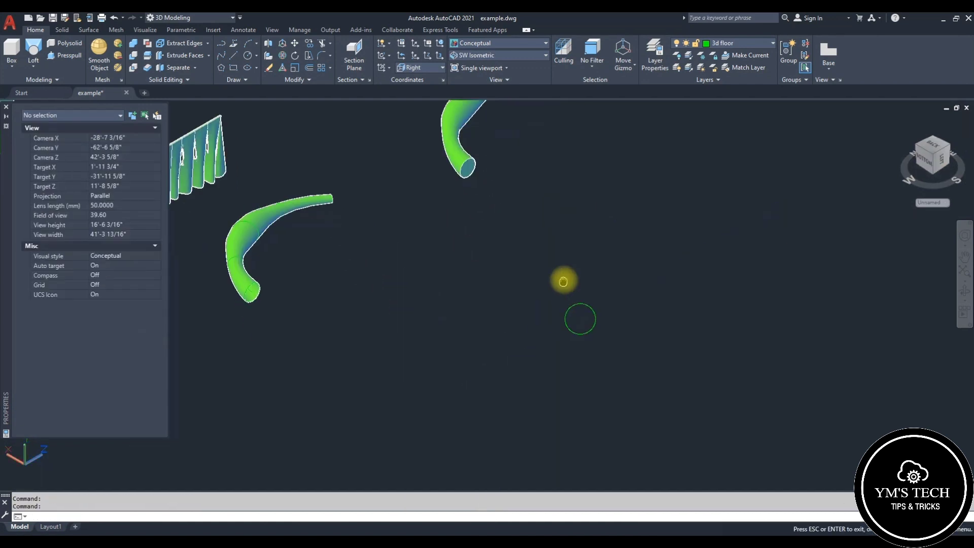
# Set the UCS to Right and draw a circle of about 9 1/8" radius in the empty area beside the lofts.
pyautogui.click(433, 68)
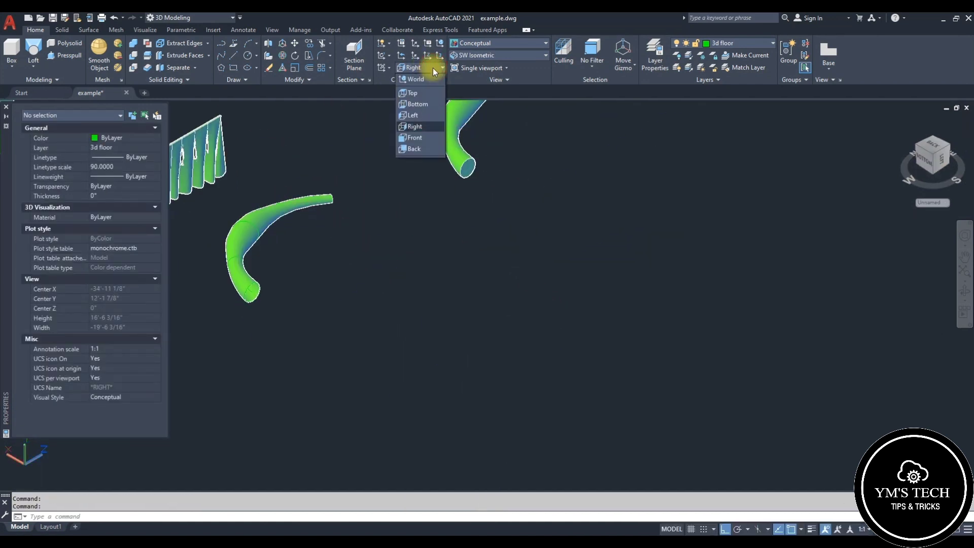
pyautogui.click(421, 126)
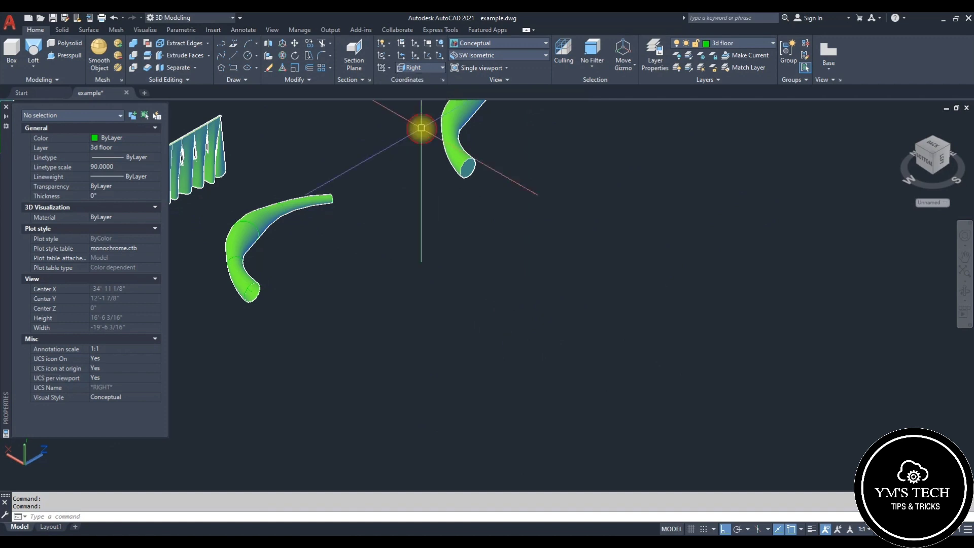
pyautogui.write('c')
pyautogui.press('space')
pyautogui.click(500, 369)
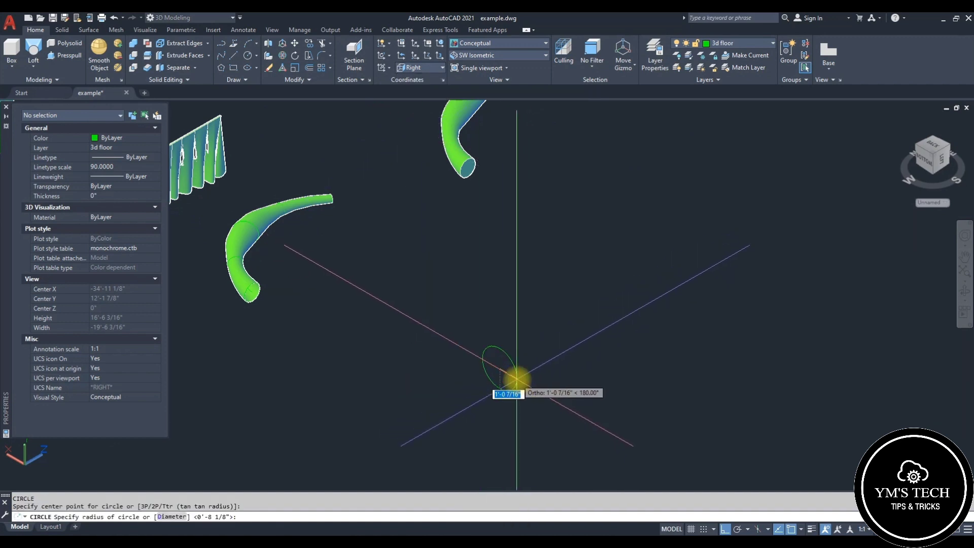
pyautogui.click(510, 376)
pyautogui.press('Escape')
# Copy the circle about 10'-8" along the Z axis.
pyautogui.click(500, 383)
pyautogui.scroll(2, 497, 376)
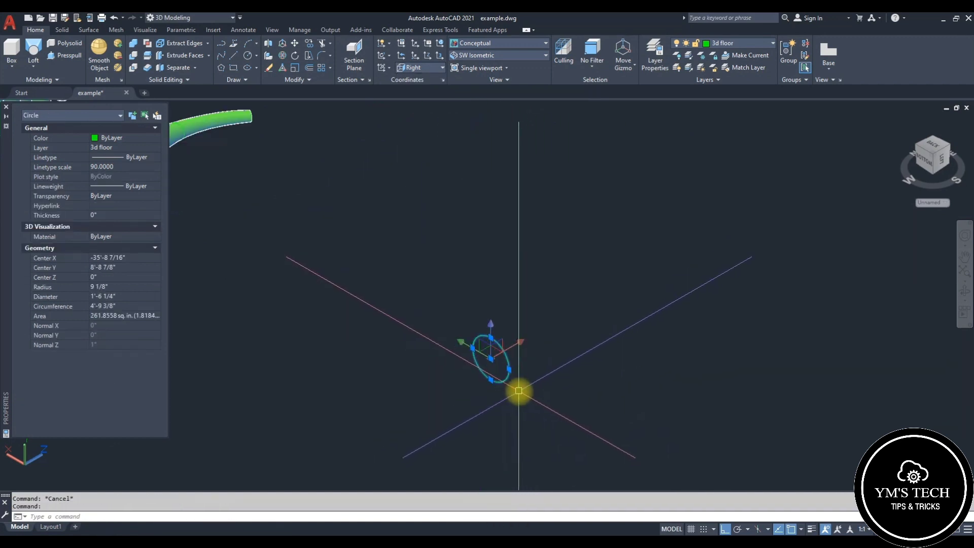
pyautogui.write('co')
pyautogui.press('space')
pyautogui.click(491, 374)
pyautogui.scroll(-2, 507, 355)
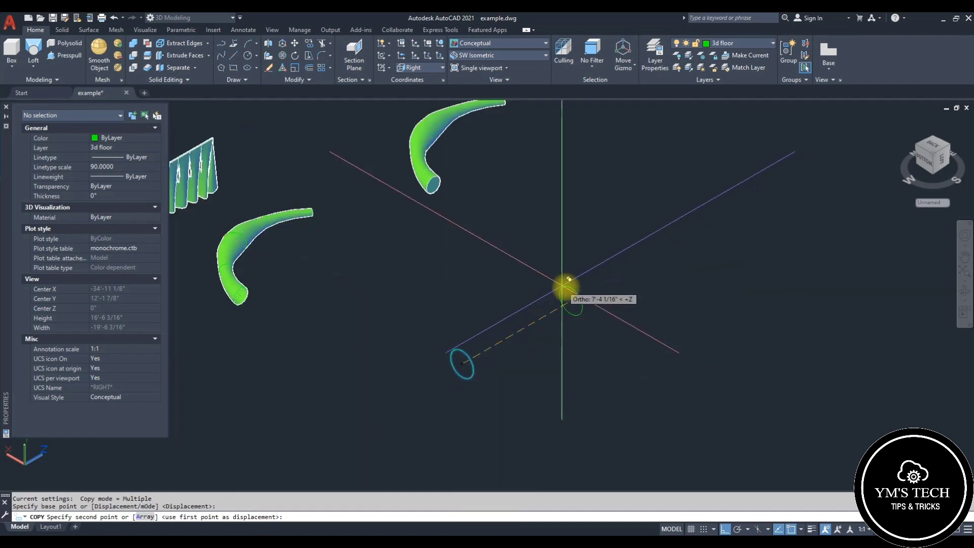
pyautogui.click(618, 268)
pyautogui.scroll(2, 619, 267)
pyautogui.press('Escape')
pyautogui.press('Escape')
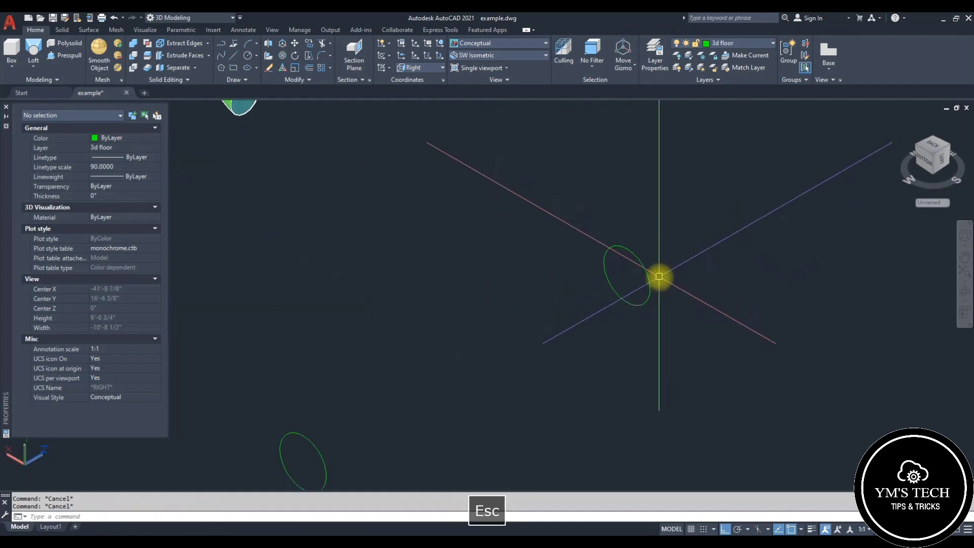
# Draw an eight-sided polygon inscribed in the copied circle, centred on the circle's centre.
pyautogui.press('space')
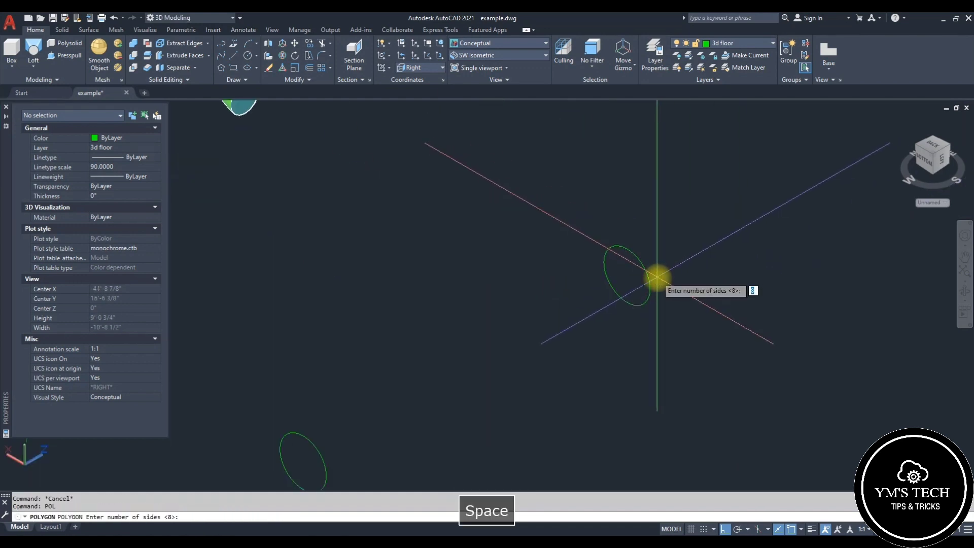
pyautogui.press('space')
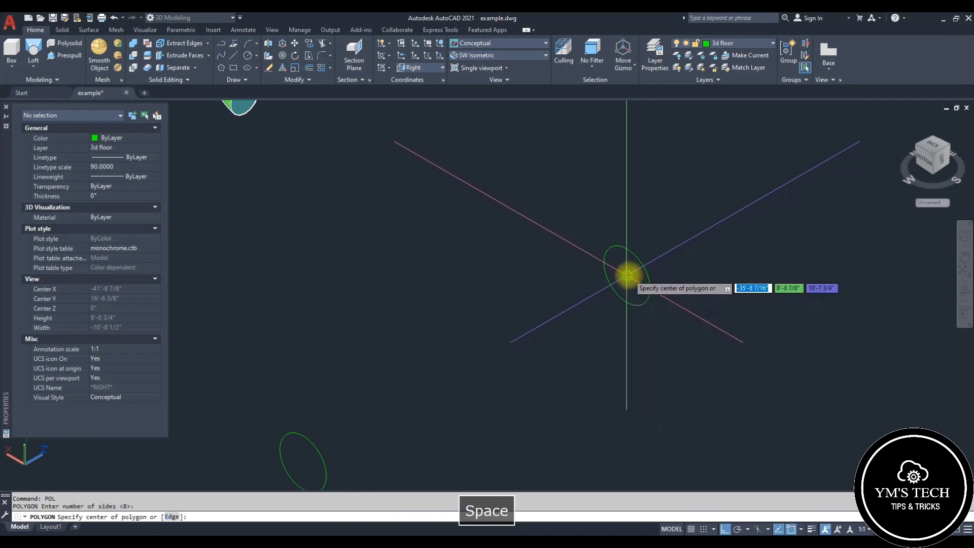
pyautogui.click(628, 274)
pyautogui.click(653, 300)
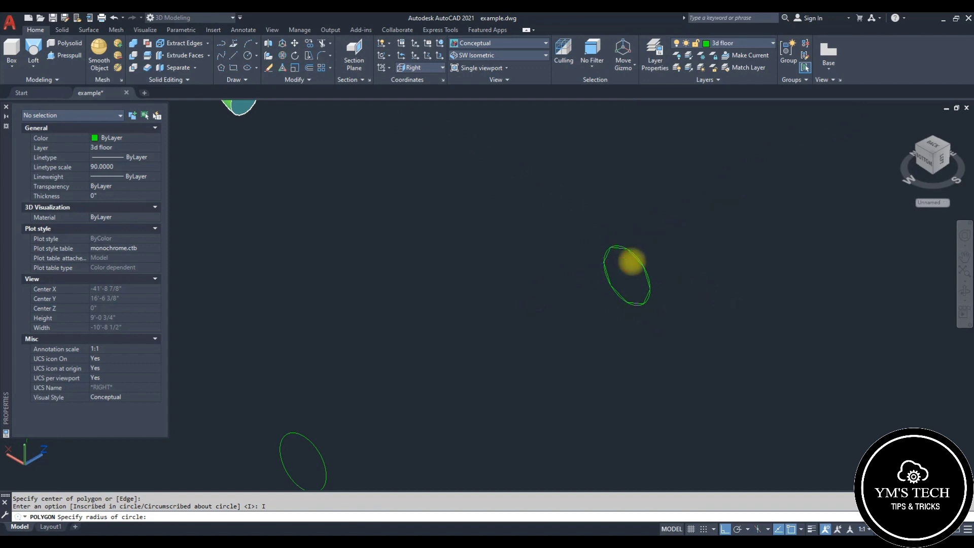
pyautogui.scroll(2, 642, 254)
pyautogui.press('Escape')
# Erase the copied circle around the octagon.
pyautogui.click(641, 219)
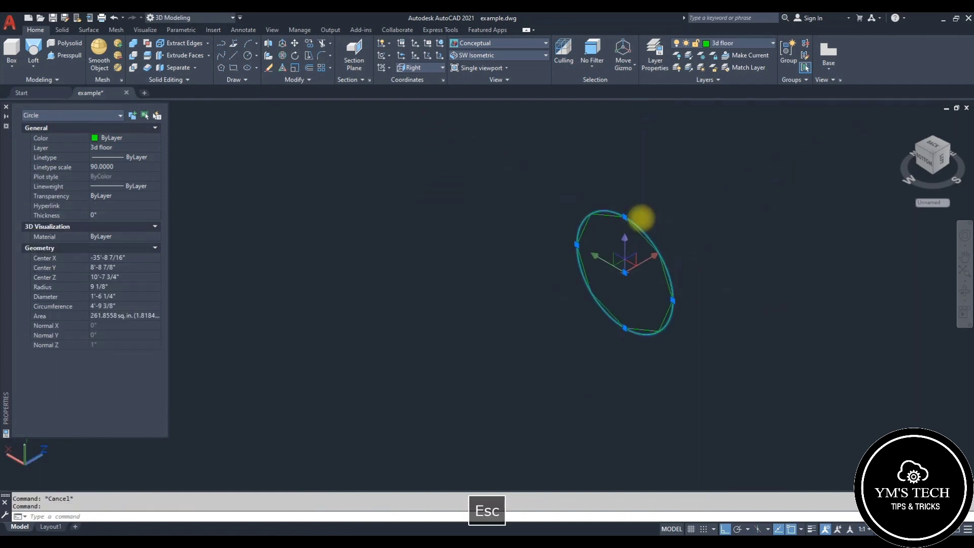
pyautogui.scroll(-5, 590, 266)
pyautogui.write('e')
pyautogui.press('space')
# Set the UCS to Top and draw a bent four-segment polyline from the circle's centre to the octagon's centre, with Ortho off.
pyautogui.moveTo(590, 267); pyautogui.dragTo(581, 322, button='middle')
pyautogui.scroll(5, 509, 371)
pyautogui.scroll(-2, 500, 373)
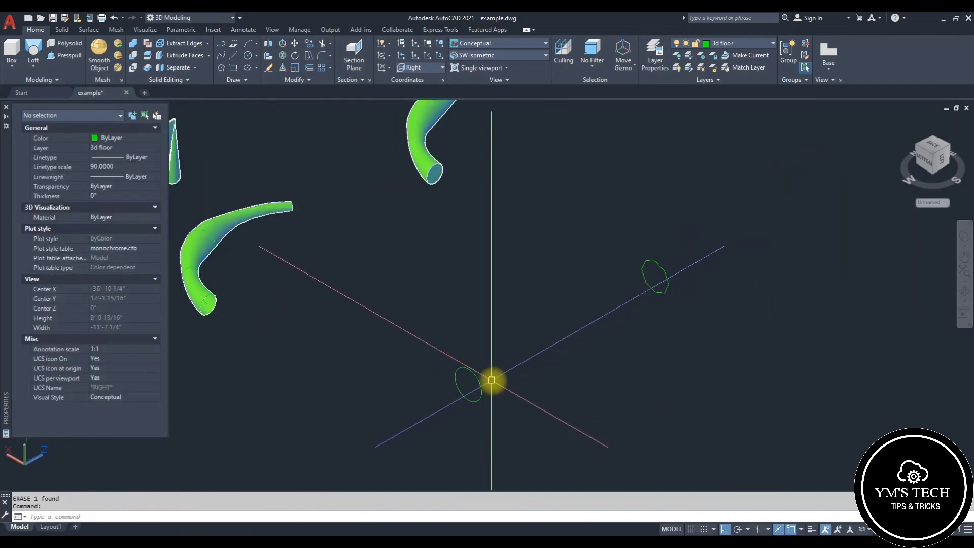
pyautogui.moveTo(492, 380); pyautogui.dragTo(486, 390, button='middle')
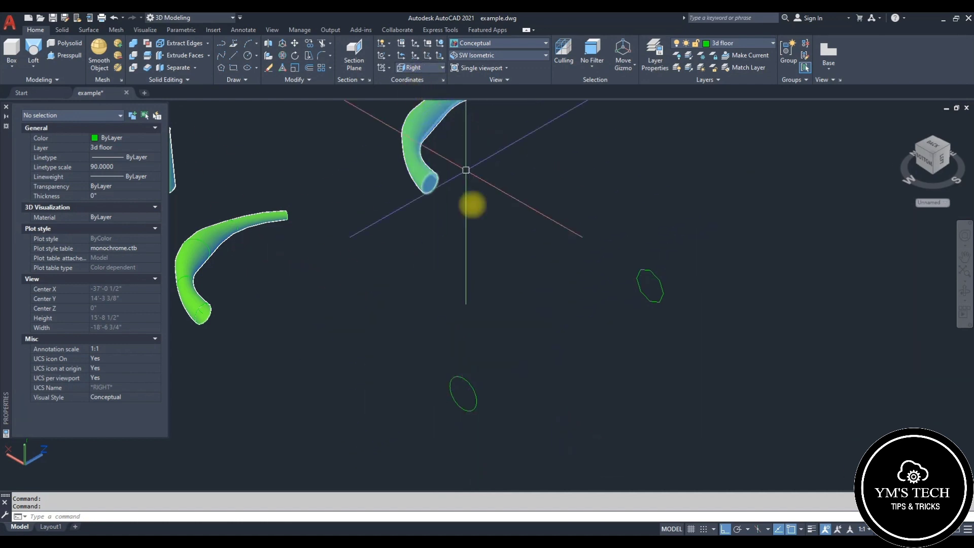
pyautogui.click(422, 67)
pyautogui.click(410, 98)
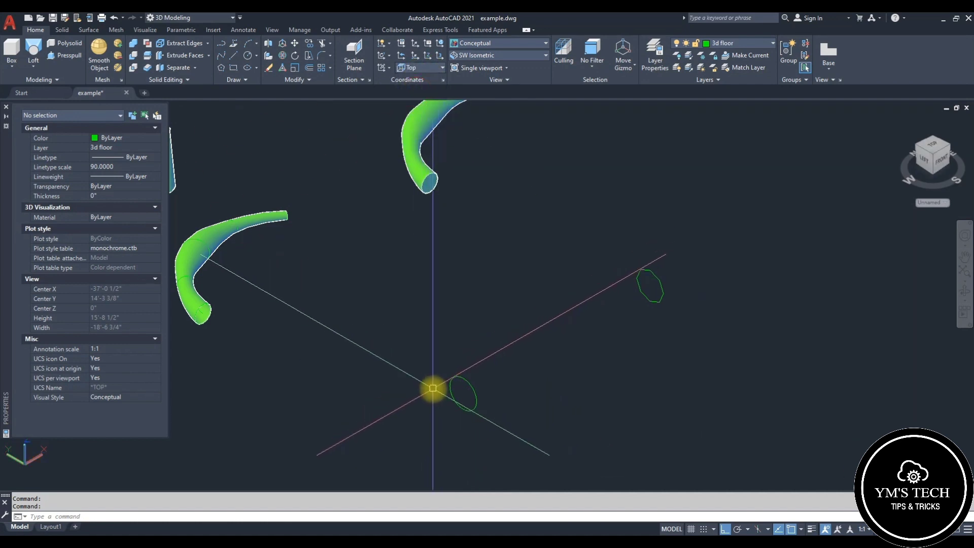
pyautogui.write('pl')
pyautogui.press('space')
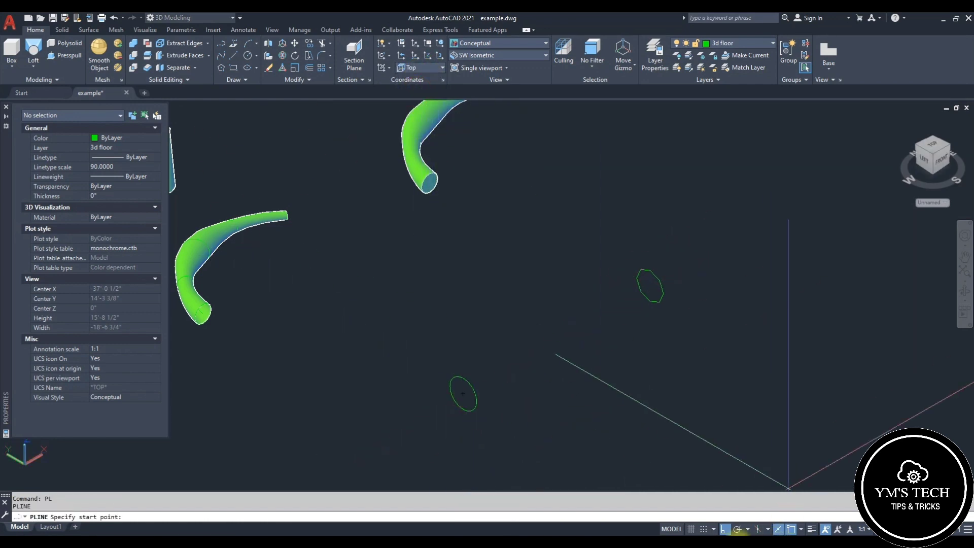
pyautogui.click(462, 394)
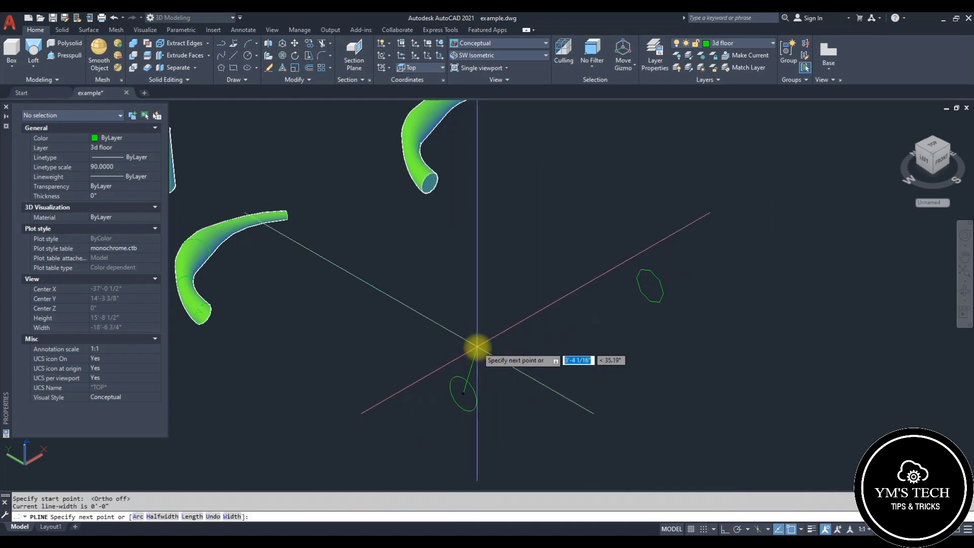
pyautogui.click(486, 316)
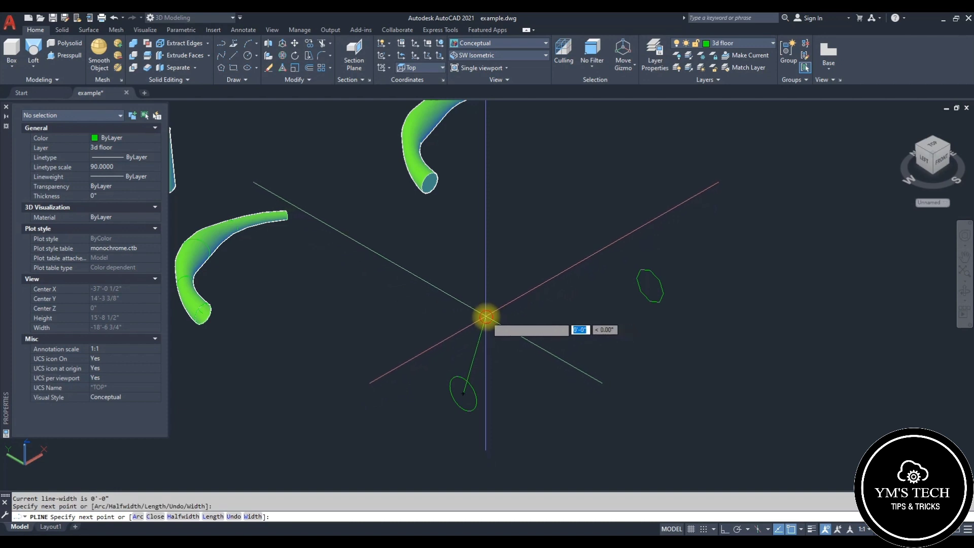
pyautogui.click(532, 280)
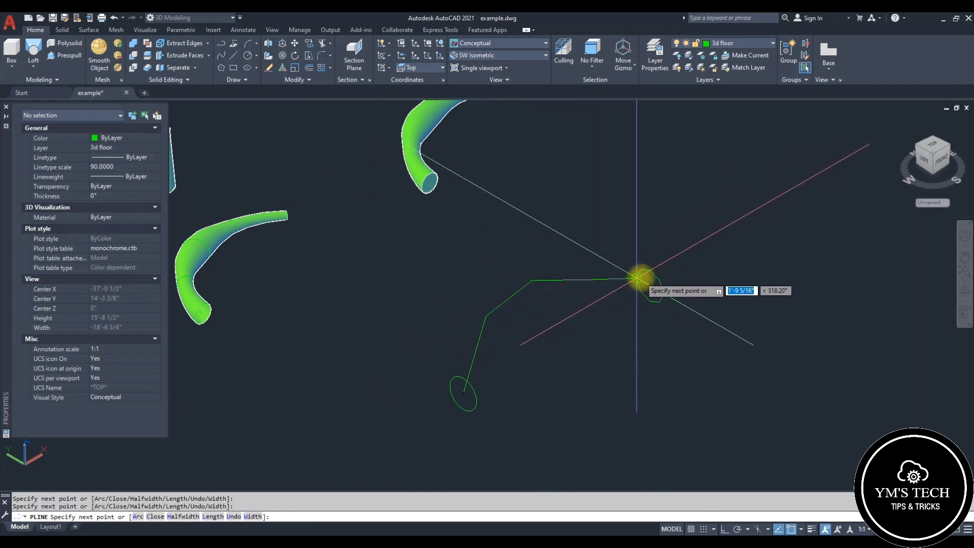
pyautogui.click(649, 285)
pyautogui.press('Escape')
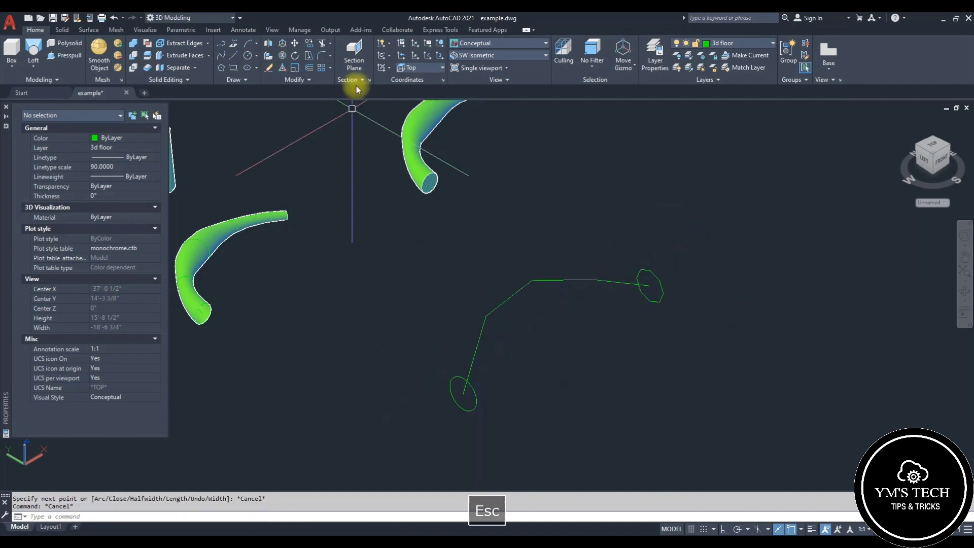
# Set the UCS to Right and move the polyline from the circle's centre to the quadrant on its outer side.
pyautogui.click(416, 126)
pyautogui.press('Escape')
pyautogui.click(474, 355)
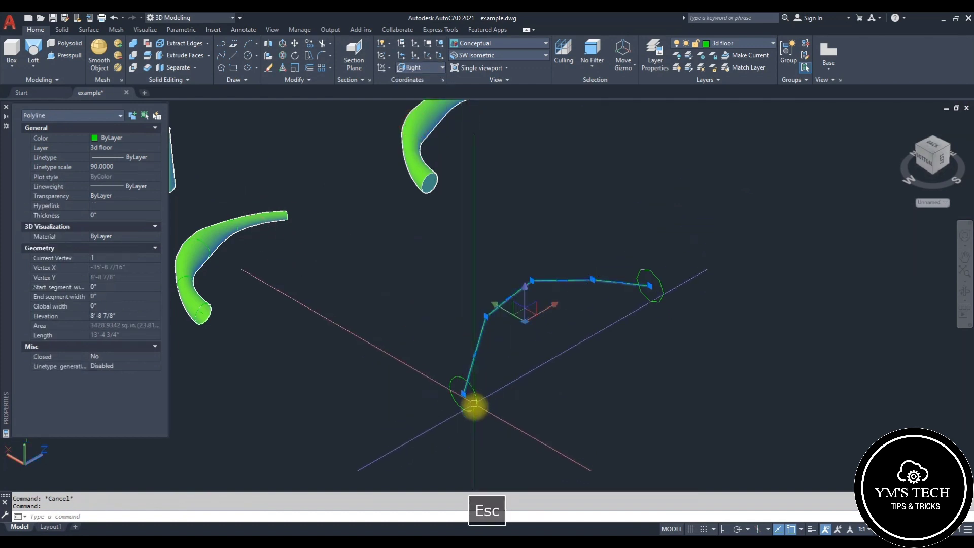
pyautogui.scroll(3, 475, 407)
pyautogui.press('space')
pyautogui.click(452, 380)
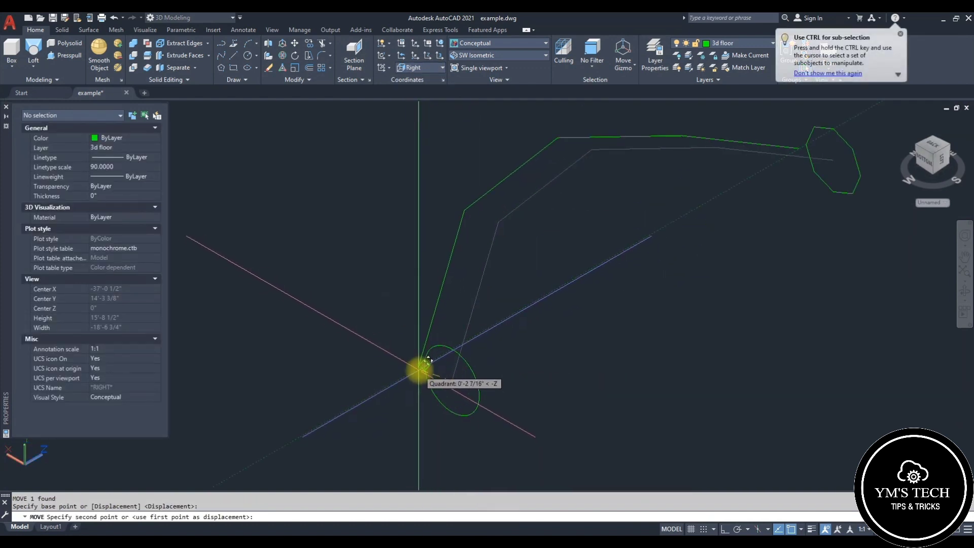
pyautogui.click(423, 365)
pyautogui.scroll(-4, 437, 331)
pyautogui.press('Escape')
pyautogui.press('Escape')
# Copy the polyline from its start point to the circle's opposite quadrant.
pyautogui.click(440, 320)
pyautogui.scroll(3, 467, 383)
pyautogui.write('co')
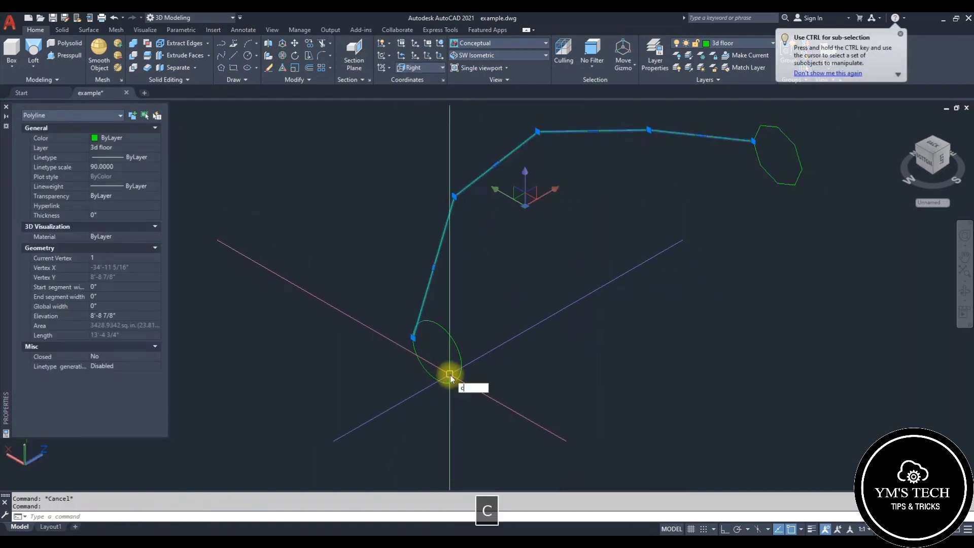
pyautogui.press('space')
pyautogui.click(408, 339)
pyautogui.click(462, 366)
pyautogui.press('Escape')
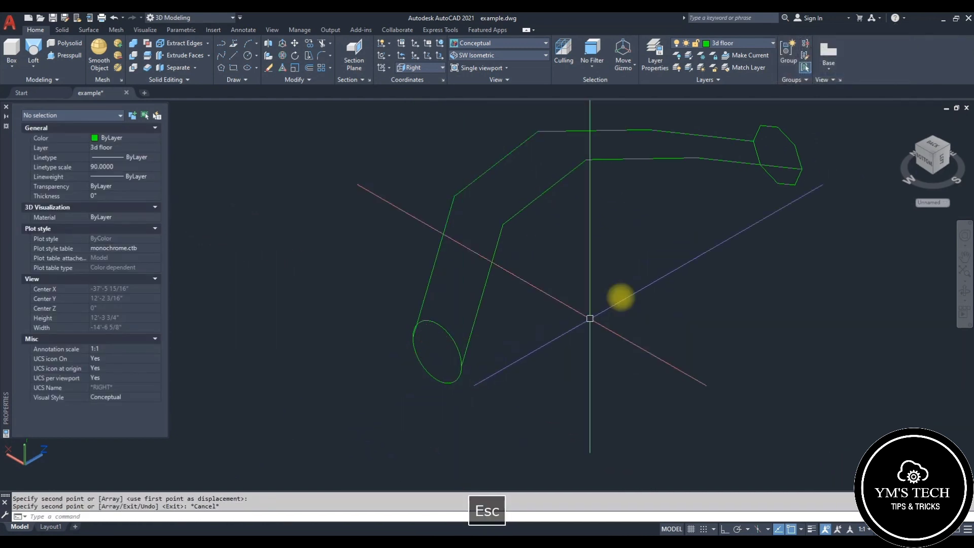
# Remove the copied polyline's vertex nearest the circle and stretch its two remaining middle vertices away from the other polyline.
pyautogui.click(549, 180)
pyautogui.click(526, 211)
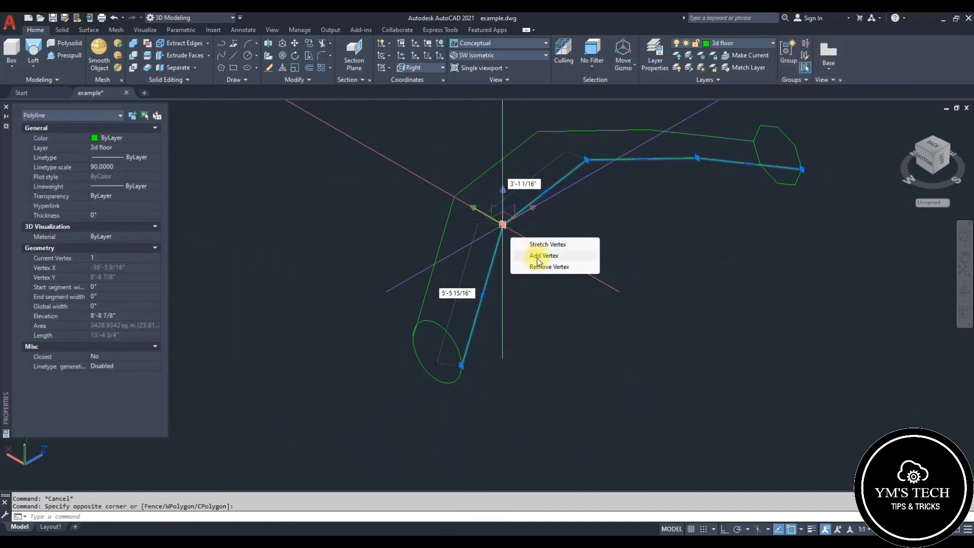
pyautogui.click(543, 267)
pyautogui.click(586, 160)
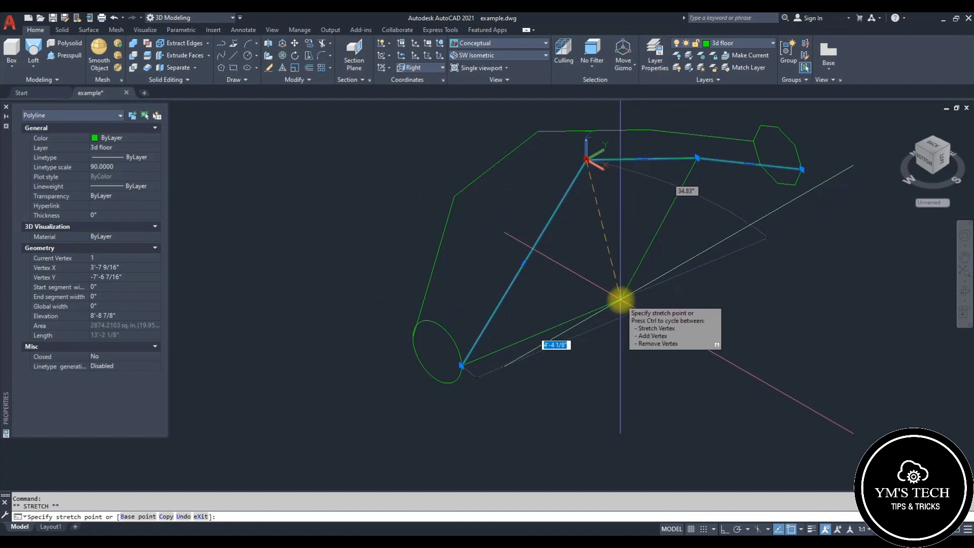
pyautogui.click(621, 299)
pyautogui.click(697, 158)
pyautogui.click(691, 223)
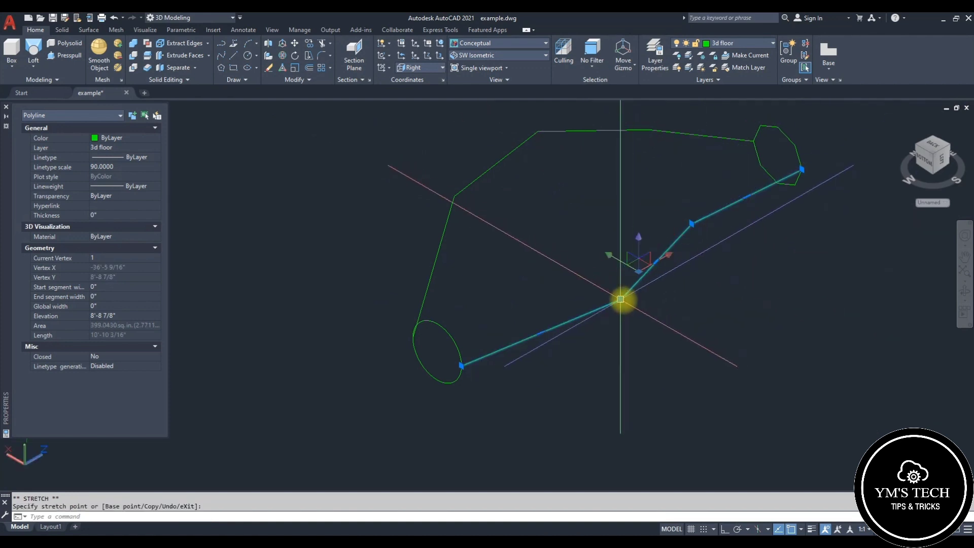
# Stretch the copied polyline's two middle vertices back toward the other polyline to flatten the bend between circle and octagon.
pyautogui.click(620, 299)
pyautogui.click(582, 273)
pyautogui.click(692, 223)
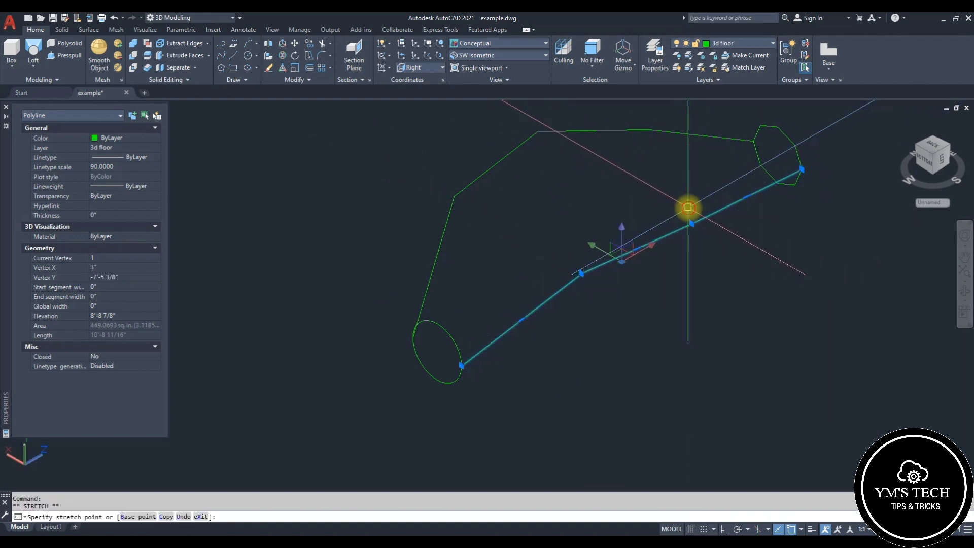
pyautogui.click(702, 225)
pyautogui.click(703, 225)
pyautogui.click(696, 206)
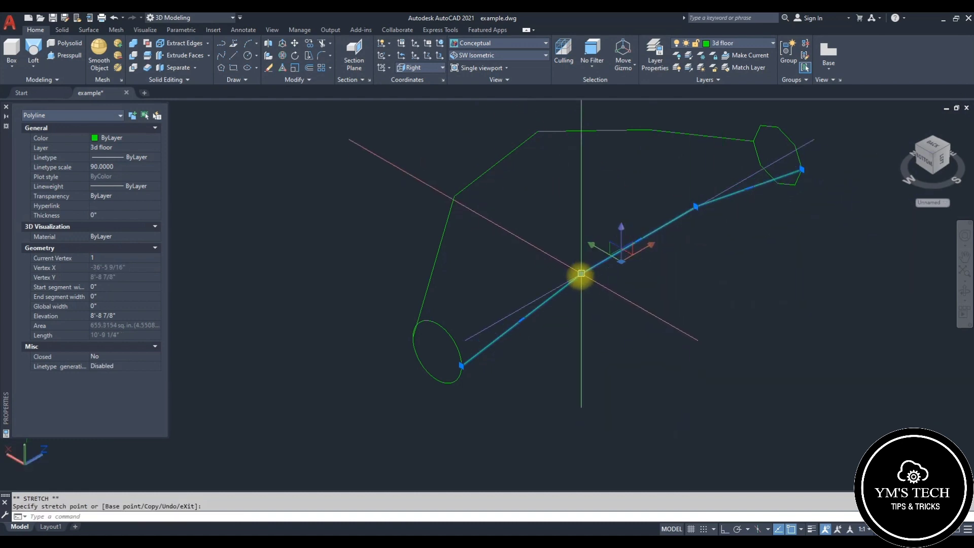
pyautogui.press('Escape')
pyautogui.press('Escape')
# Raise both middle vertices of the copied polyline slightly so it forms a gentle arch toward the other polyline.
pyautogui.moveTo(625, 307); pyautogui.dragTo(597, 369, button='middle')
pyautogui.click(564, 332)
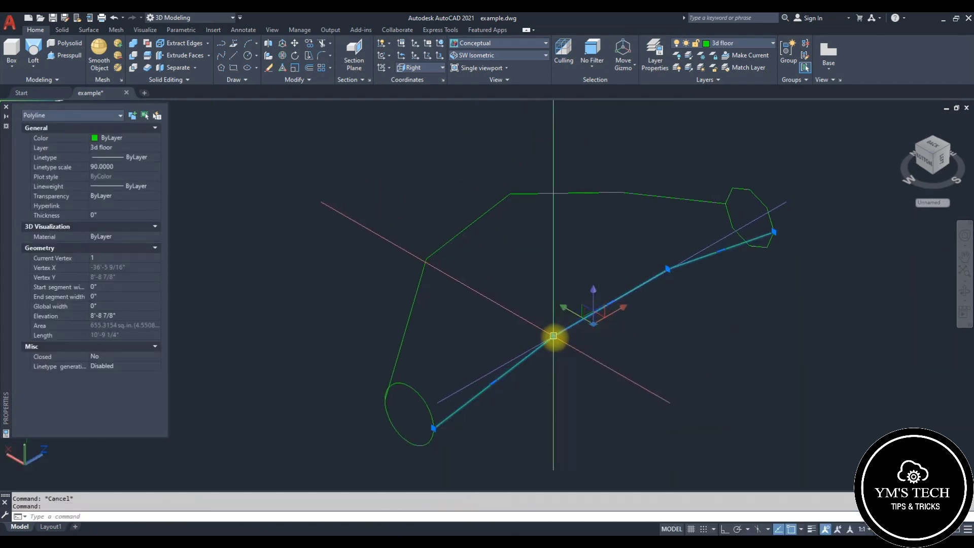
pyautogui.click(554, 335)
pyautogui.click(637, 266)
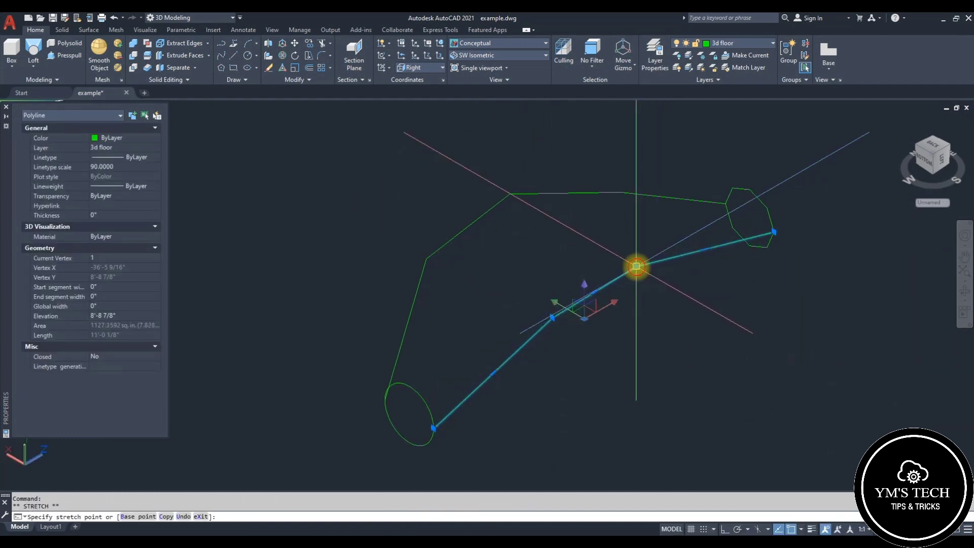
pyautogui.press('Escape')
pyautogui.moveTo(538, 291); pyautogui.dragTo(568, 249, button='middle')
pyautogui.press('Escape')
pyautogui.moveTo(631, 220); pyautogui.dragTo(660, 285, button='middle')
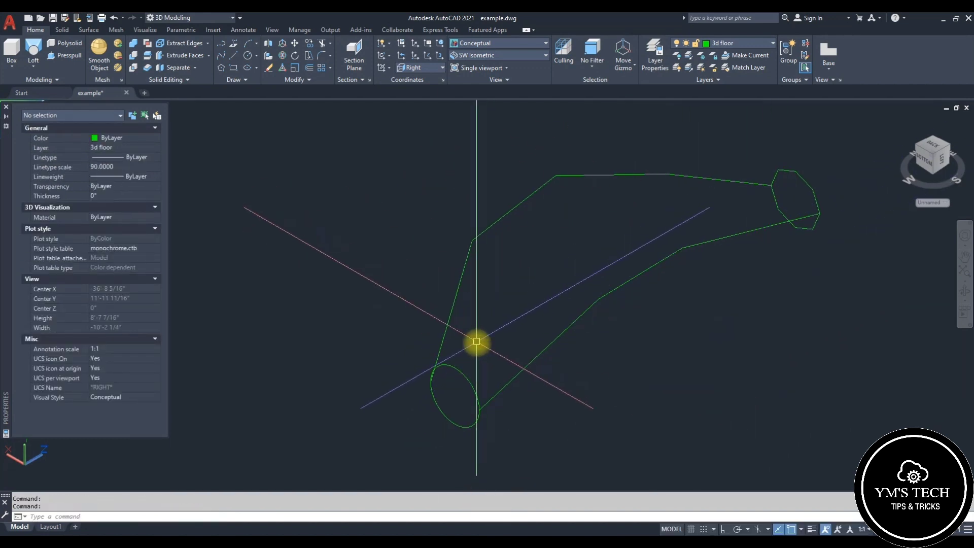
# Convert the outer four-segment polyline to a smooth curve with Spline Fit.
pyautogui.moveTo(475, 341); pyautogui.dragTo(475, 325, button='middle')
pyautogui.press('Escape')
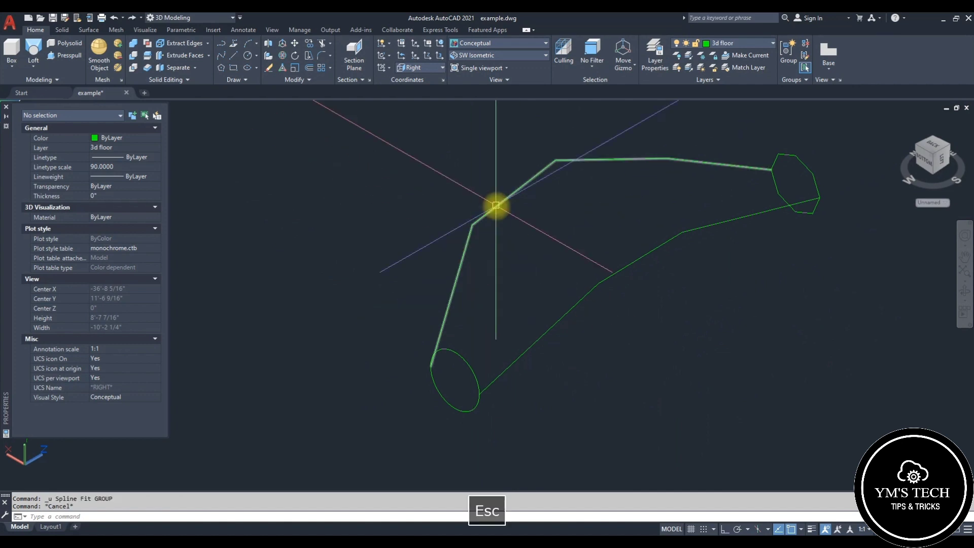
pyautogui.click(496, 205)
pyautogui.rightClick(496, 206)
pyautogui.moveTo(565, 239)
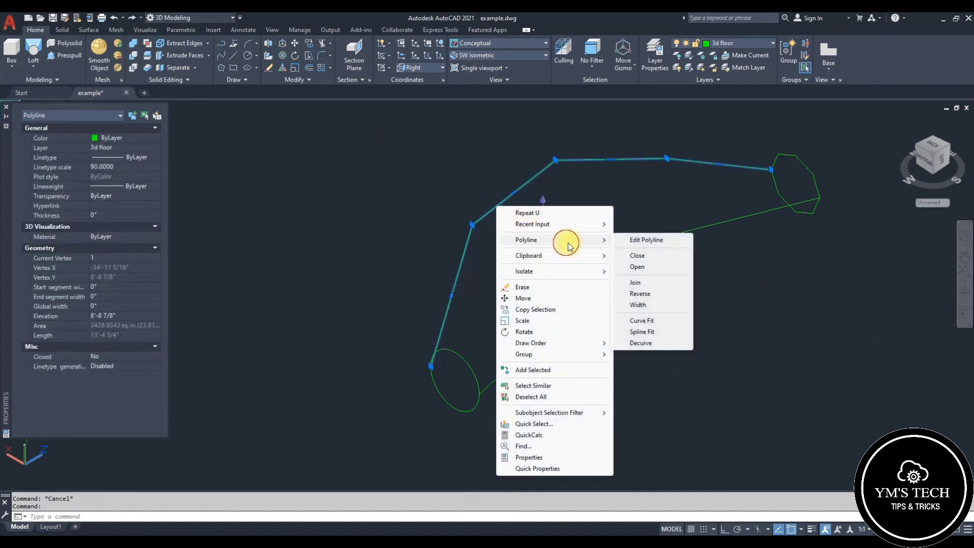
pyautogui.click(642, 333)
pyautogui.press('Escape')
# Apply Spline Fit to the reshaped inner polyline with two middle vertices.
pyautogui.click(617, 274)
pyautogui.rightClick(621, 273)
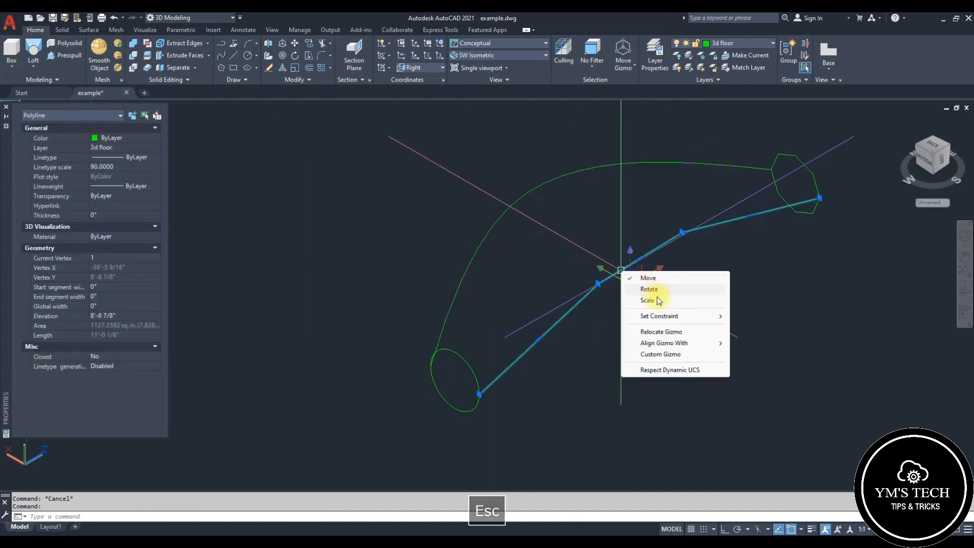
pyautogui.press('Escape')
pyautogui.rightClick(655, 222)
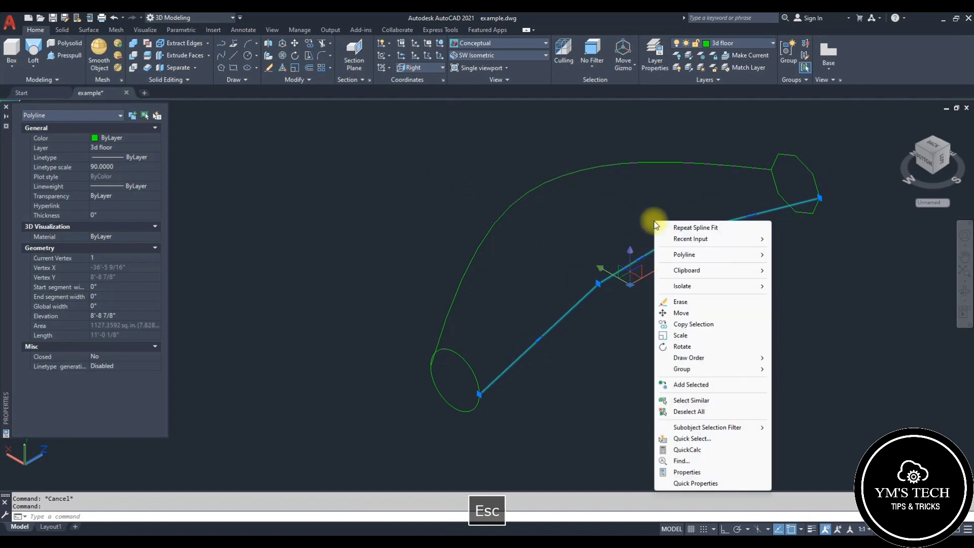
pyautogui.click(703, 254)
pyautogui.click(810, 351)
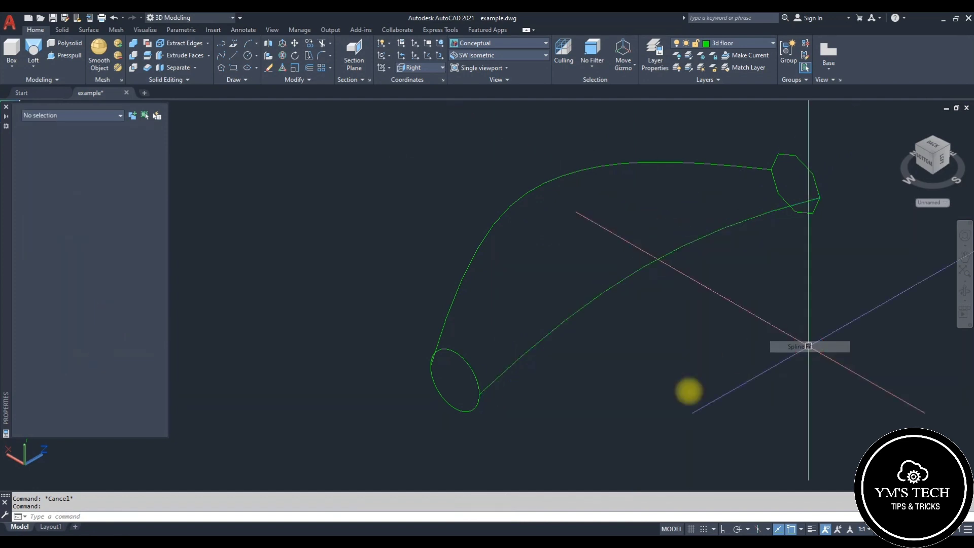
pyautogui.press('Escape')
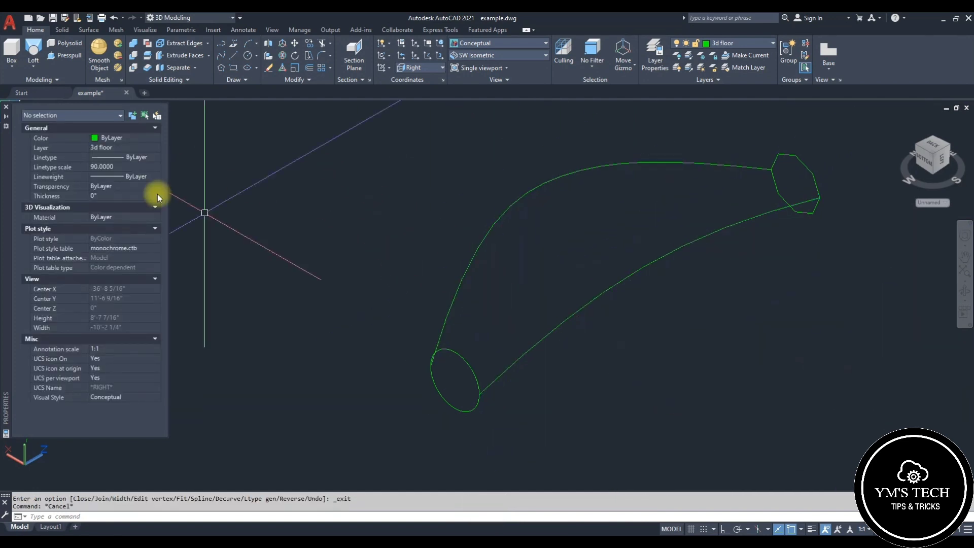
# Copy the circle, octagon and both guide curves from the circle's centre to an empty spot beside the originals.
pyautogui.click(31, 51)
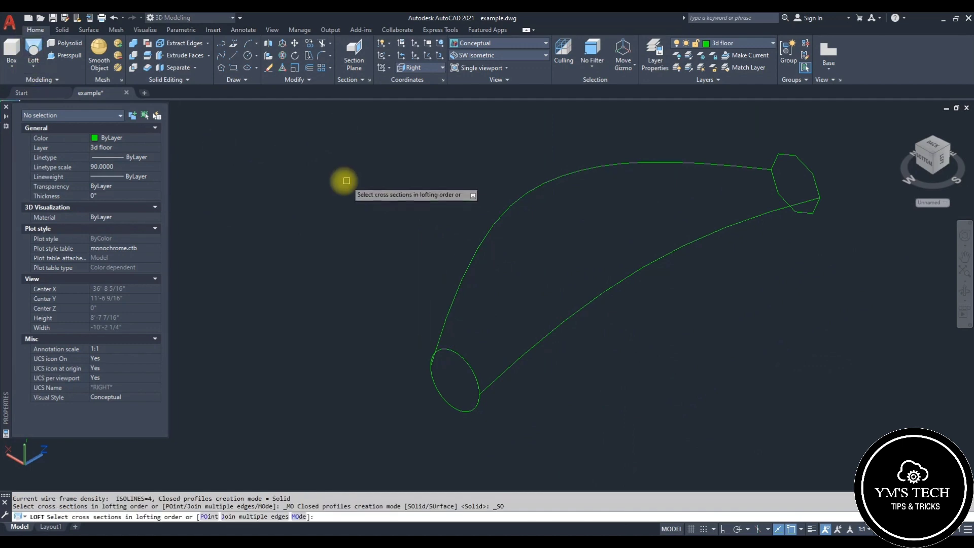
pyautogui.press('Escape')
pyautogui.click(342, 151)
pyautogui.click(717, 384)
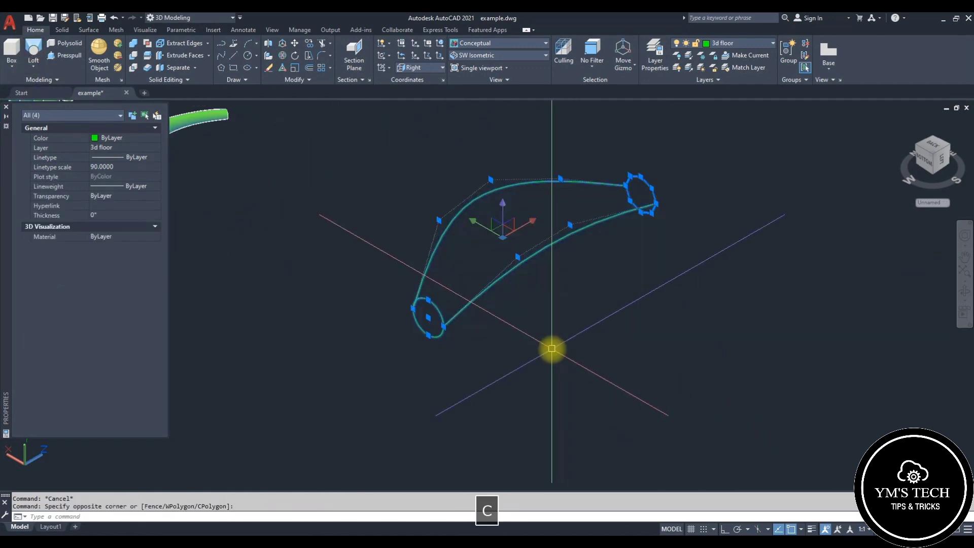
pyautogui.write('co')
pyautogui.press('space')
pyautogui.click(429, 318)
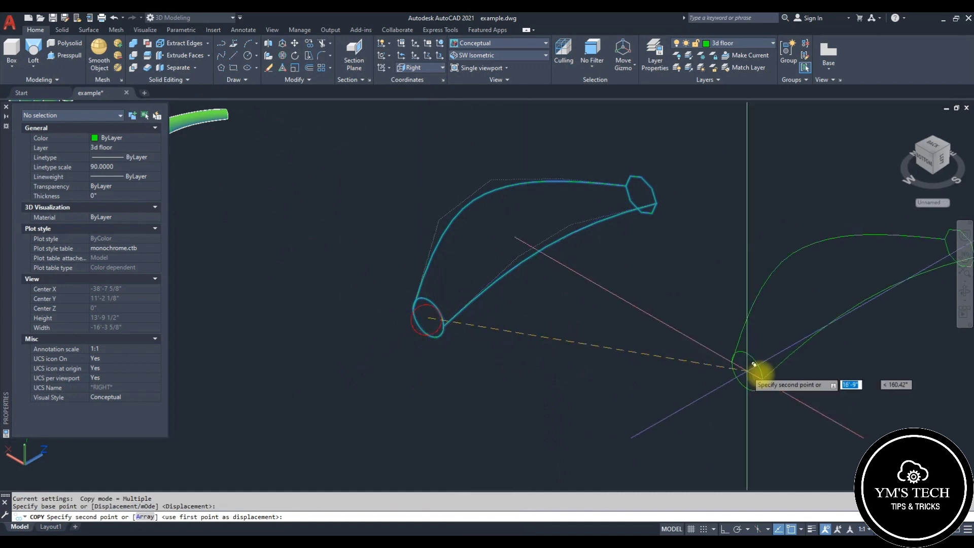
pyautogui.click(921, 413)
pyautogui.press('Escape')
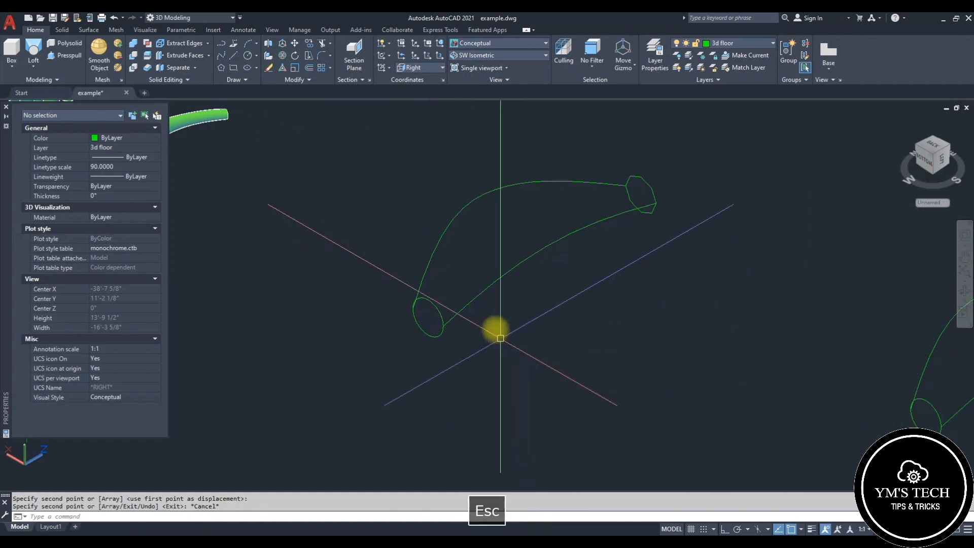
# Loft the original circle to the octagon in Surface mode, using both spline-fit polylines as guides.
pyautogui.scroll(-5, 530, 292)
pyautogui.scroll(4, 555, 312)
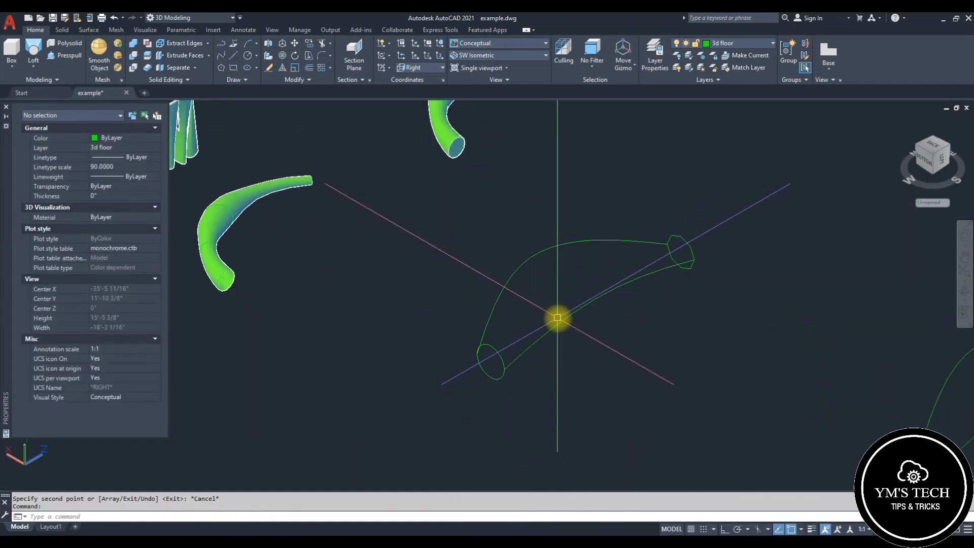
pyautogui.scroll(3, 568, 345)
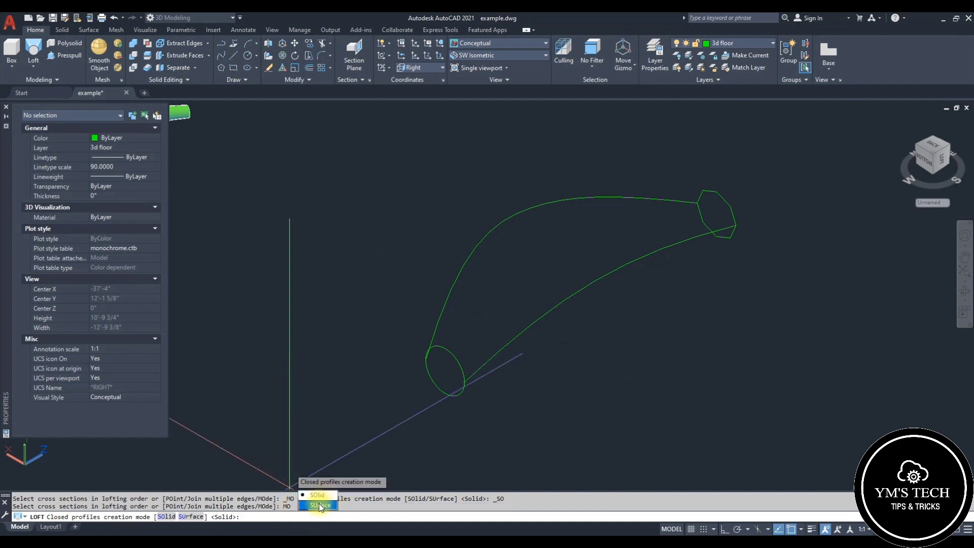
pyautogui.press('Return')
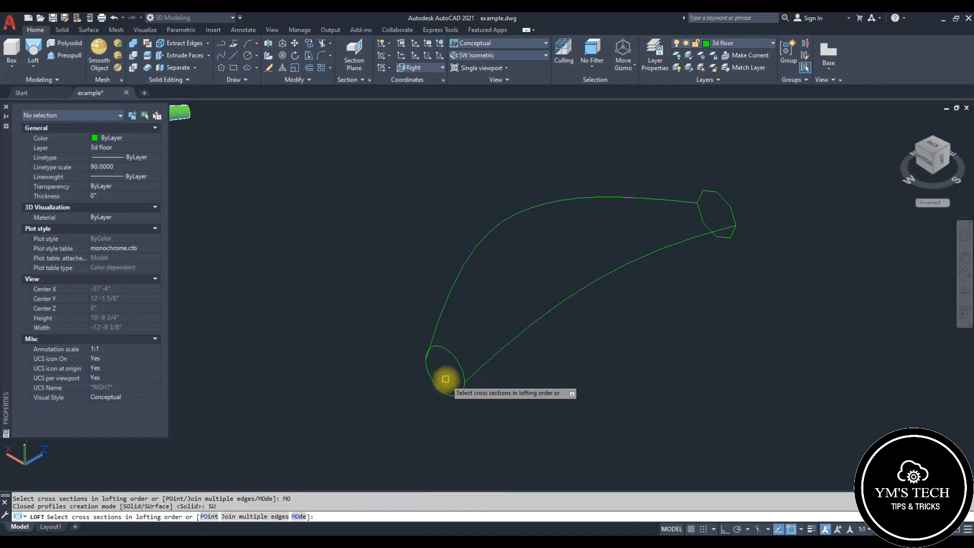
pyautogui.click(458, 359)
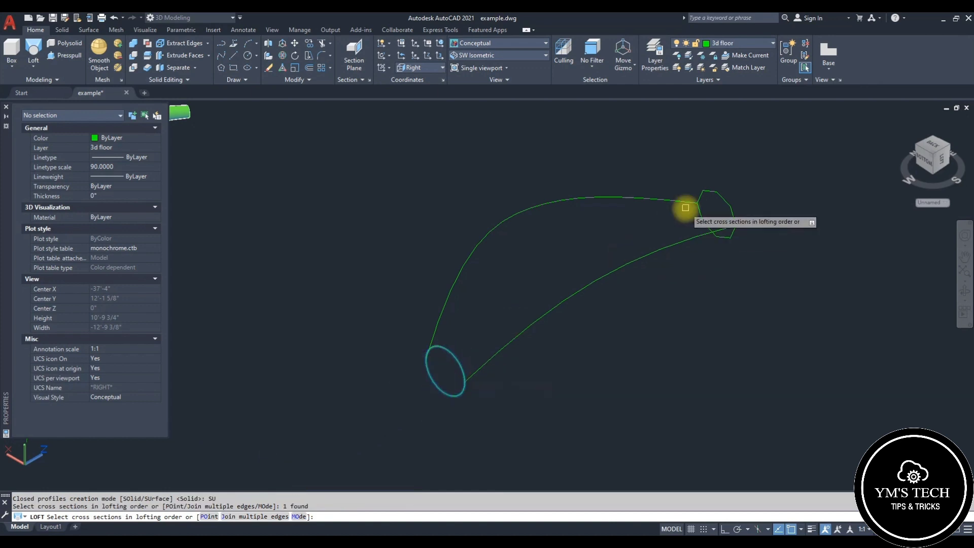
pyautogui.click(724, 198)
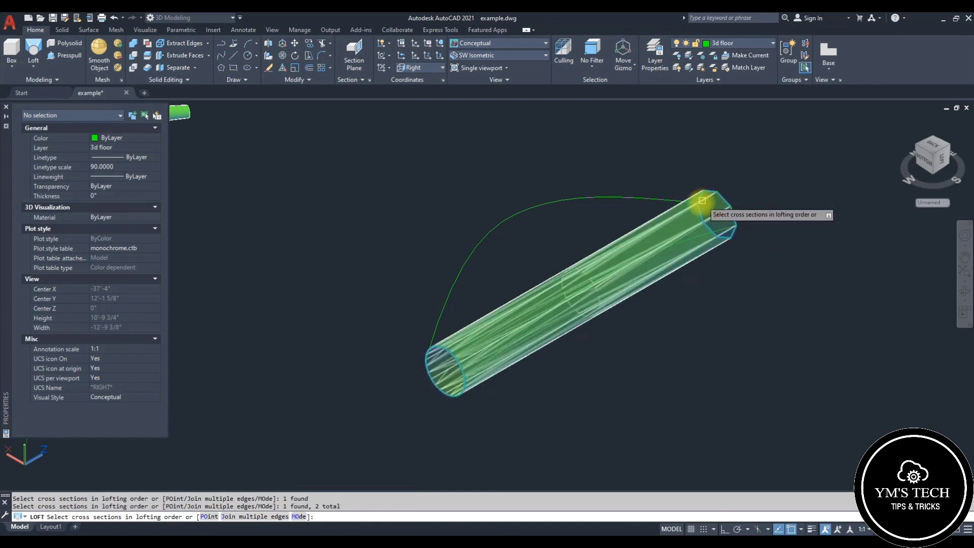
pyautogui.press('space')
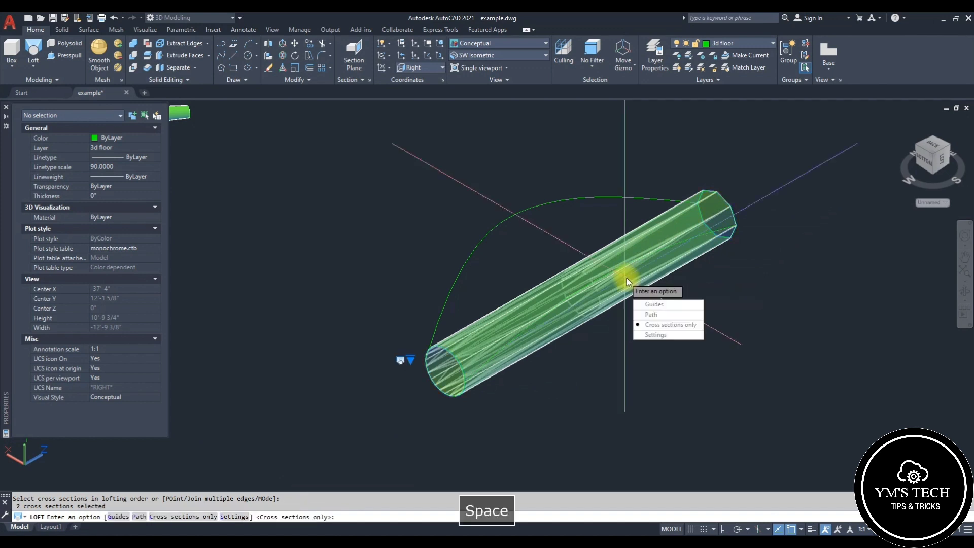
pyautogui.click(661, 307)
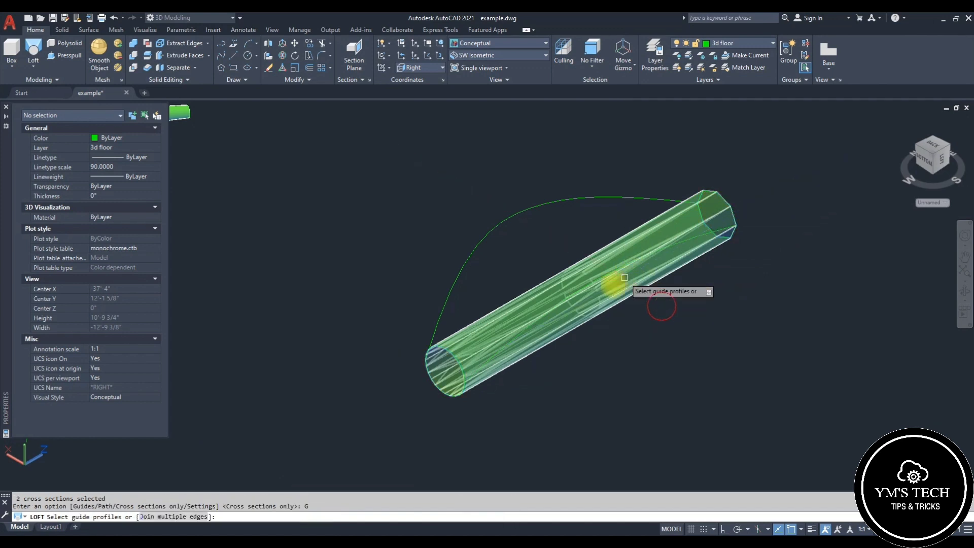
pyautogui.click(477, 242)
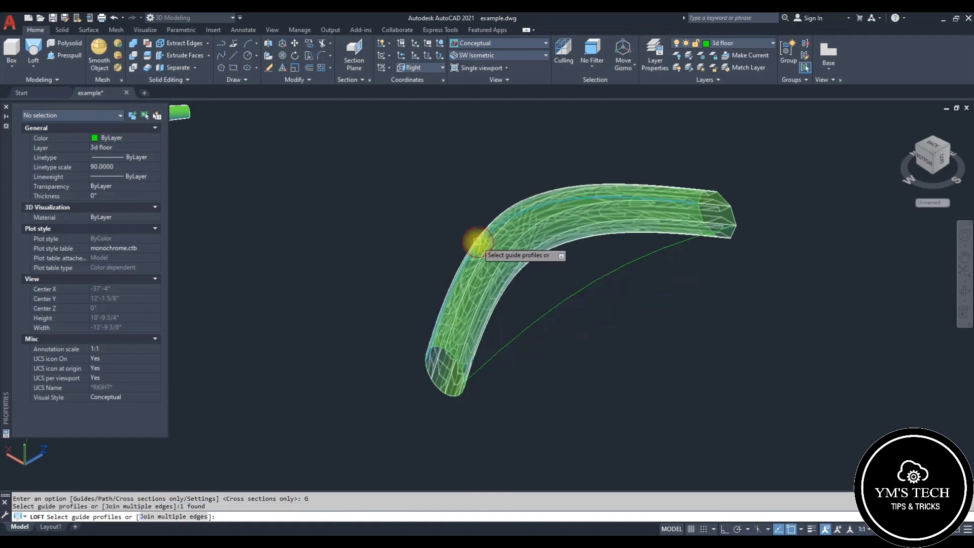
pyautogui.click(577, 292)
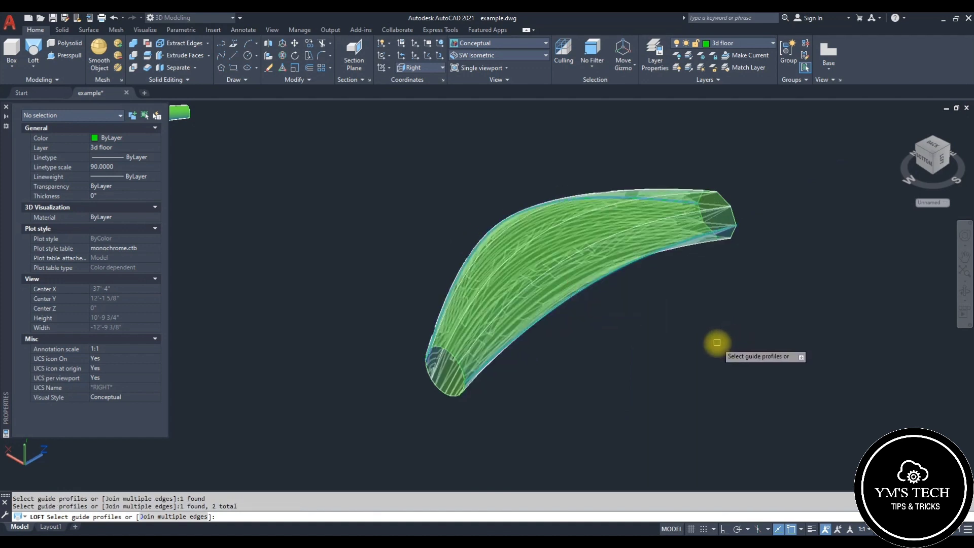
pyautogui.press('space')
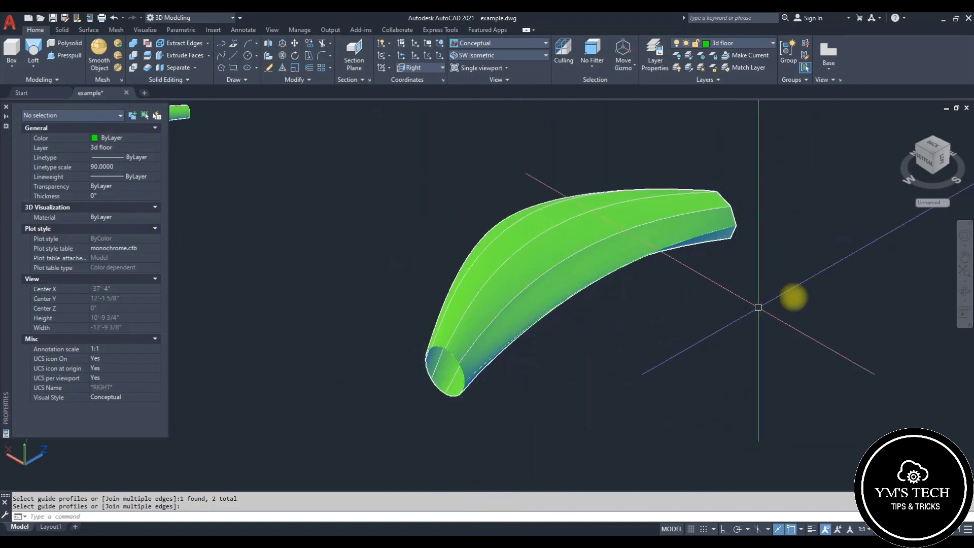
# Orbit around the guided loft surface to examine its shape from different sides.
pyautogui.click(657, 233)
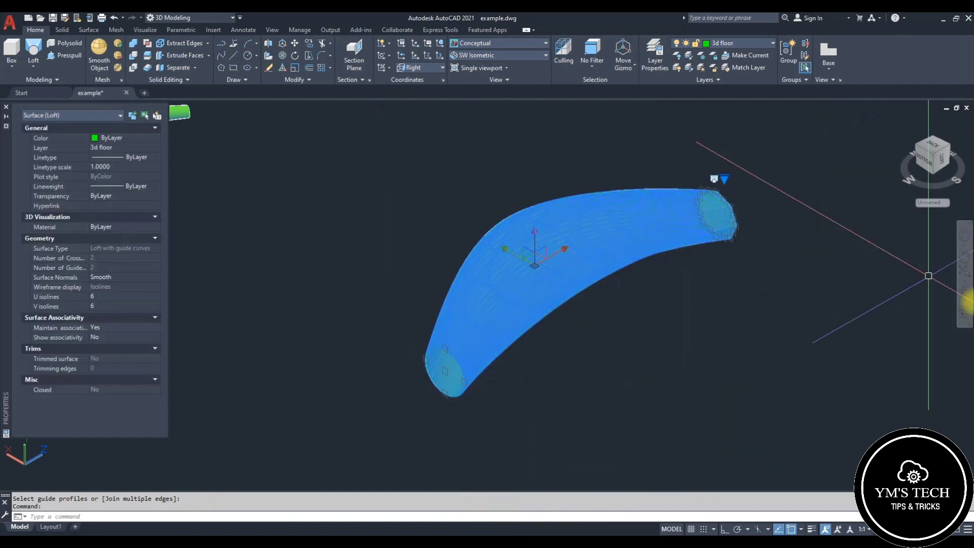
pyautogui.click(966, 295)
pyautogui.moveTo(536, 340); pyautogui.dragTo(561, 331)
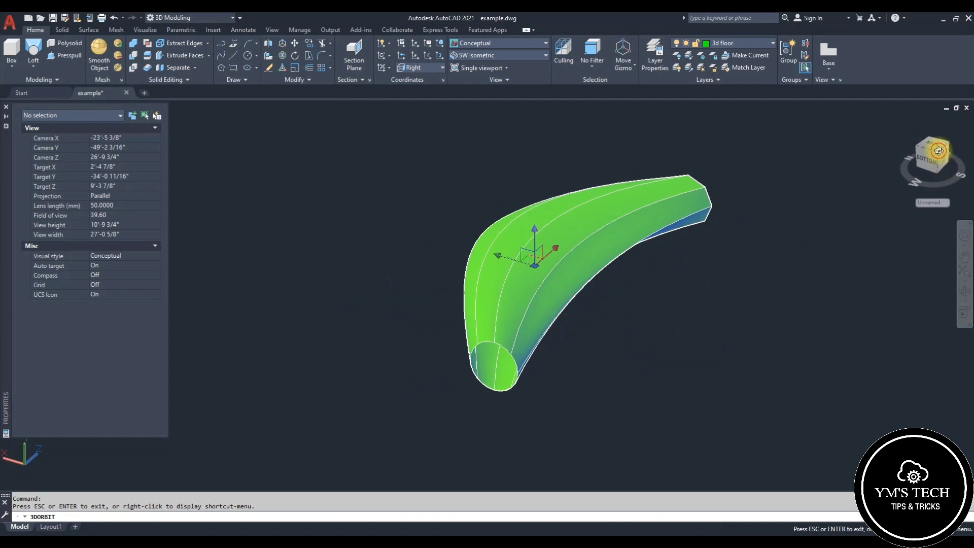
pyautogui.press('Escape')
pyautogui.keyDown('shift'); pyautogui.moveTo(558, 274); pyautogui.dragTo(622, 287, button='middle'); pyautogui.keyUp('shift')
pyautogui.press('Escape')
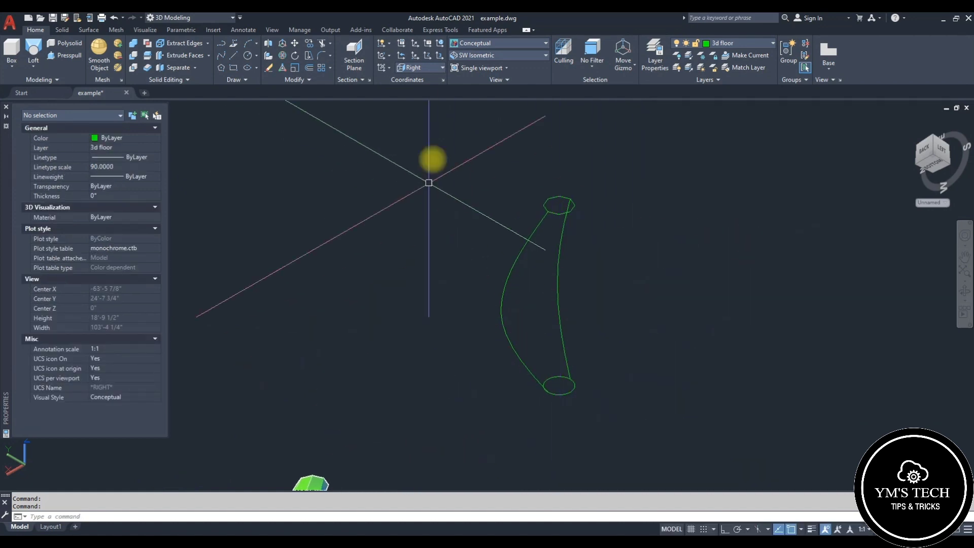
# Set the coordinate system to the preset Top UCS for working on the copied circle, octagon and guide curves.
pyautogui.click(416, 68)
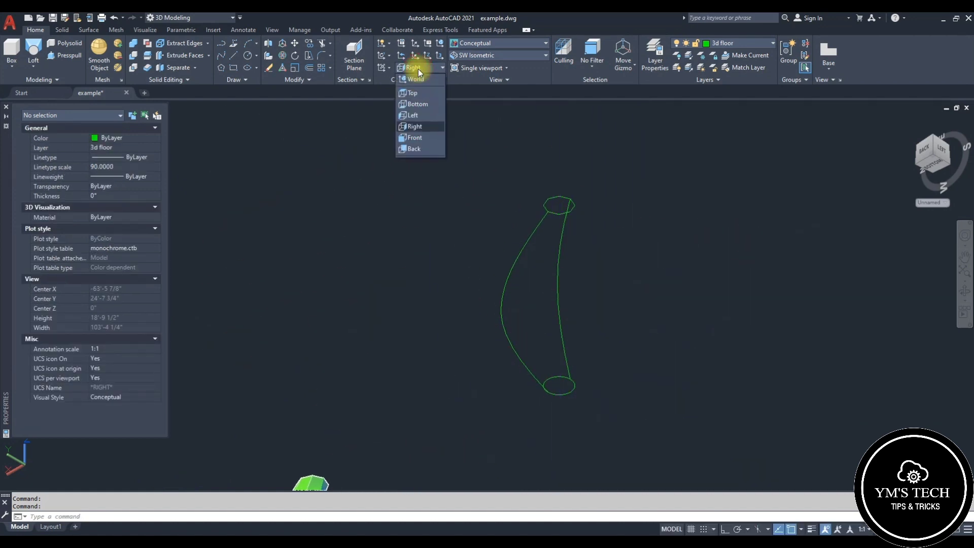
pyautogui.click(414, 94)
pyautogui.press('Escape')
pyautogui.moveTo(656, 326); pyautogui.dragTo(649, 330, button='middle')
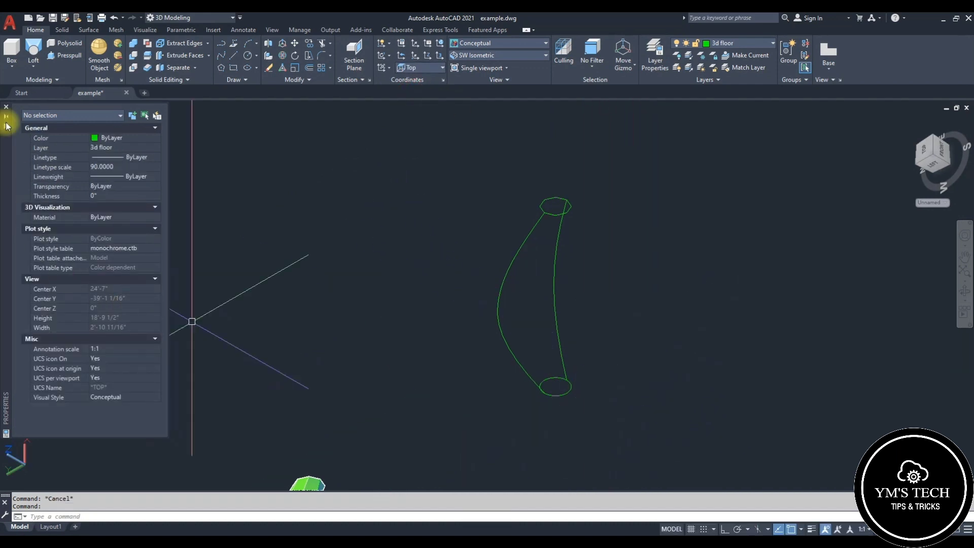
# Loft the copied circle to the copied octagon in Solid mode, using both spline-fit polylines as guides.
pyautogui.click(37, 68)
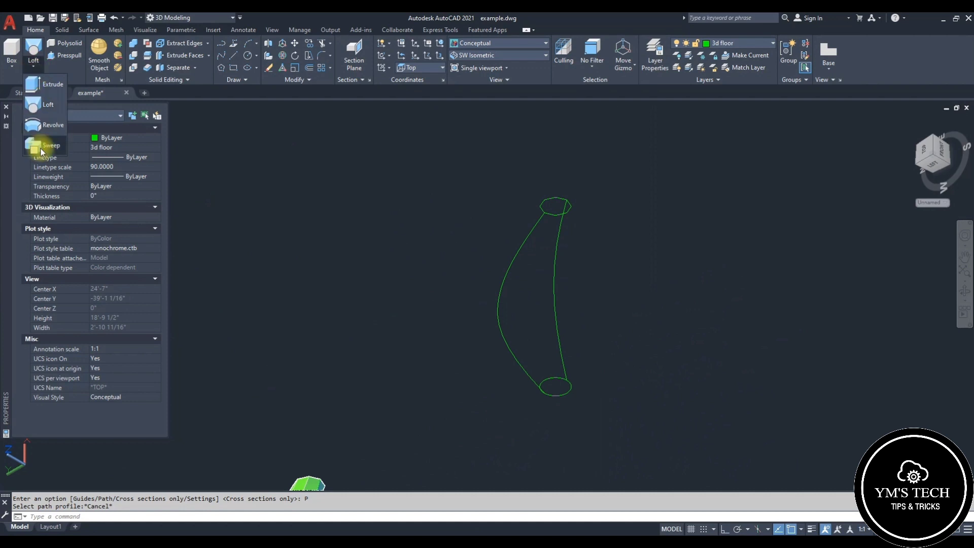
pyautogui.click(47, 106)
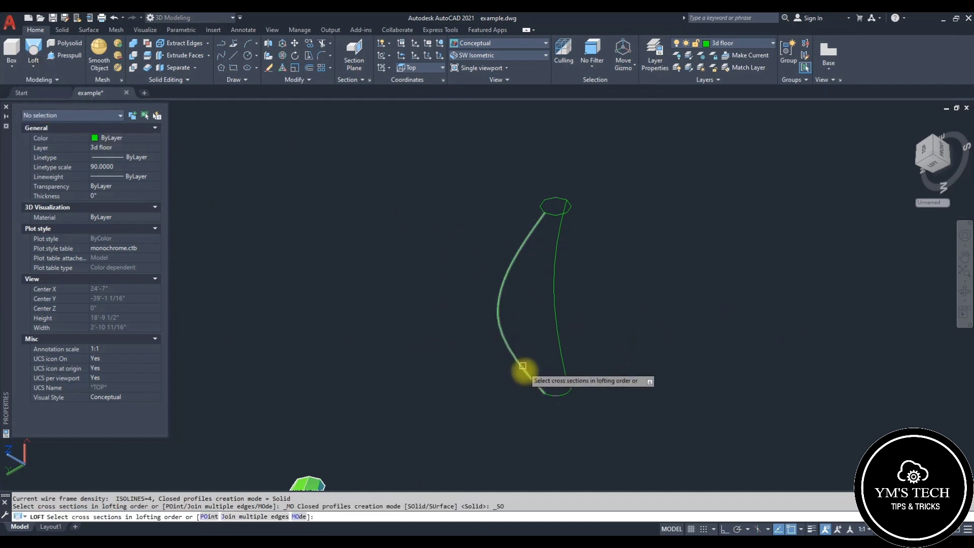
pyautogui.click(298, 517)
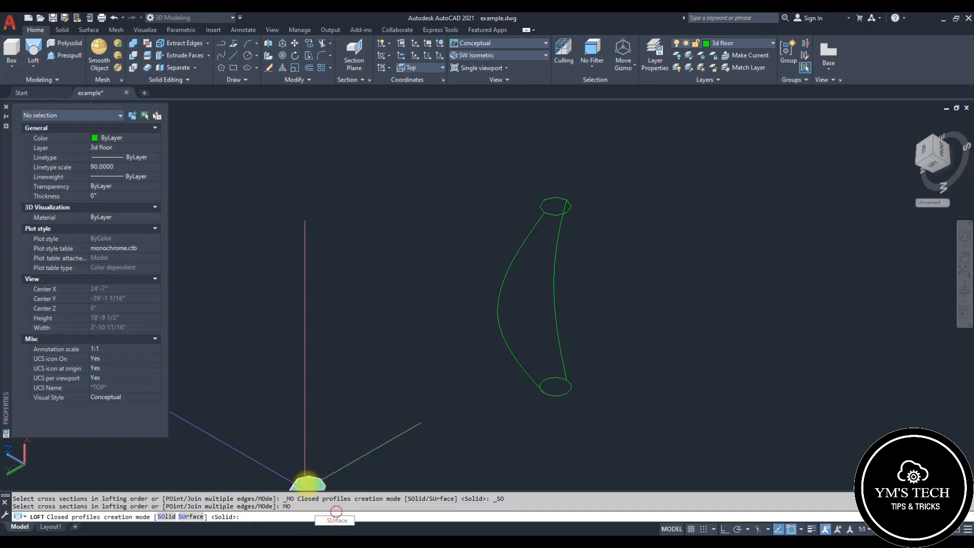
pyautogui.click(336, 512)
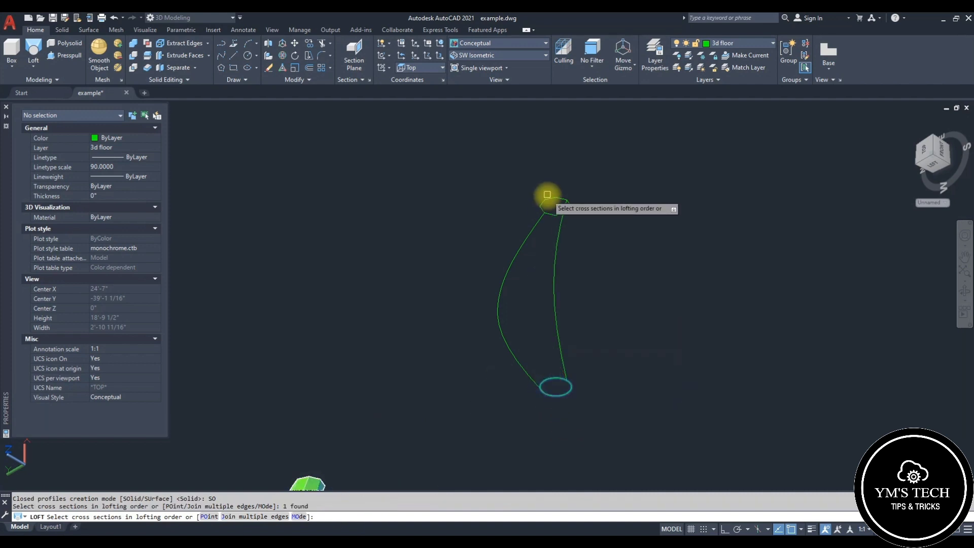
pyautogui.click(554, 212)
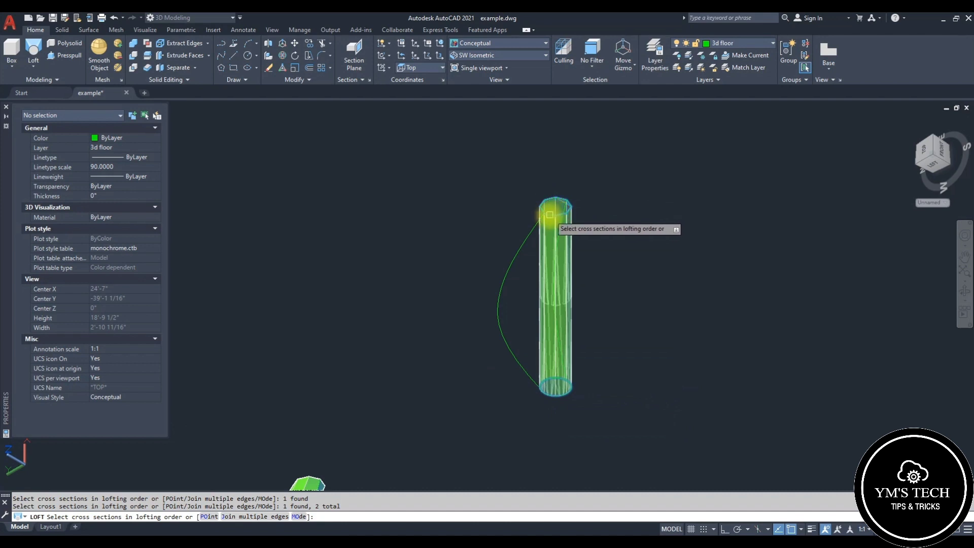
pyautogui.press('space')
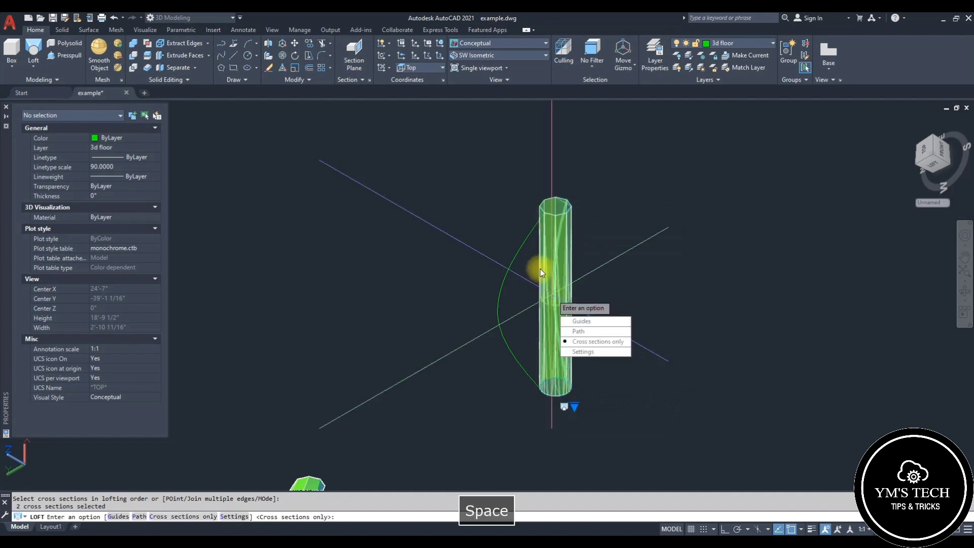
pyautogui.click(581, 322)
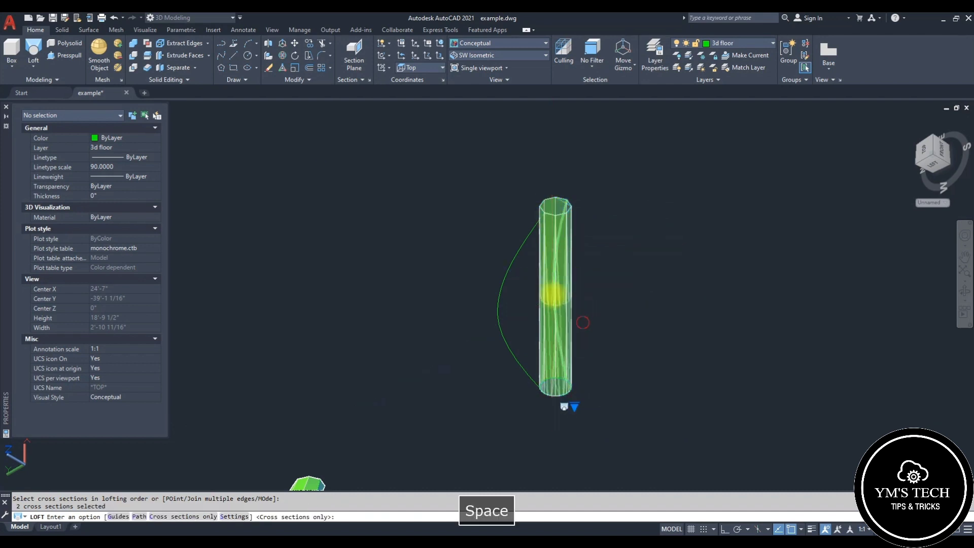
pyautogui.click(554, 323)
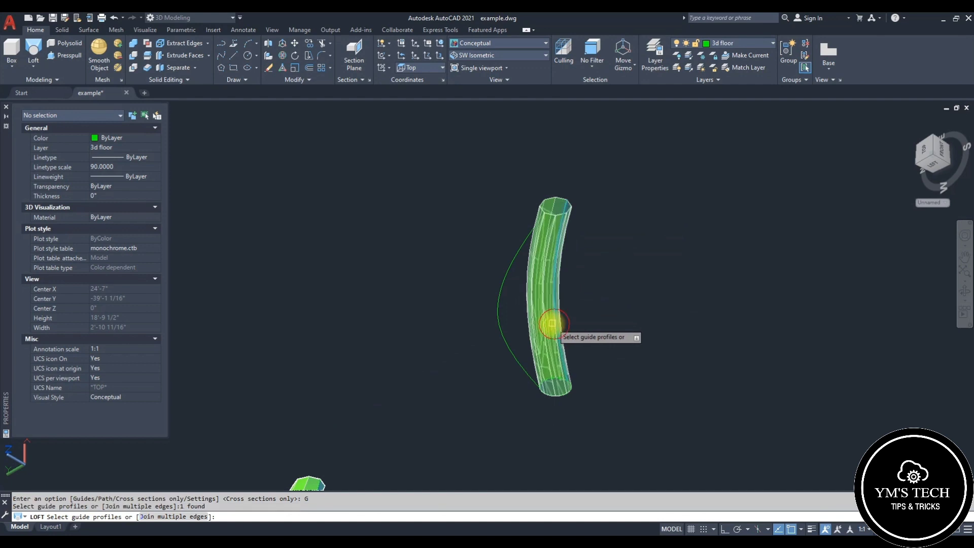
pyautogui.click(496, 321)
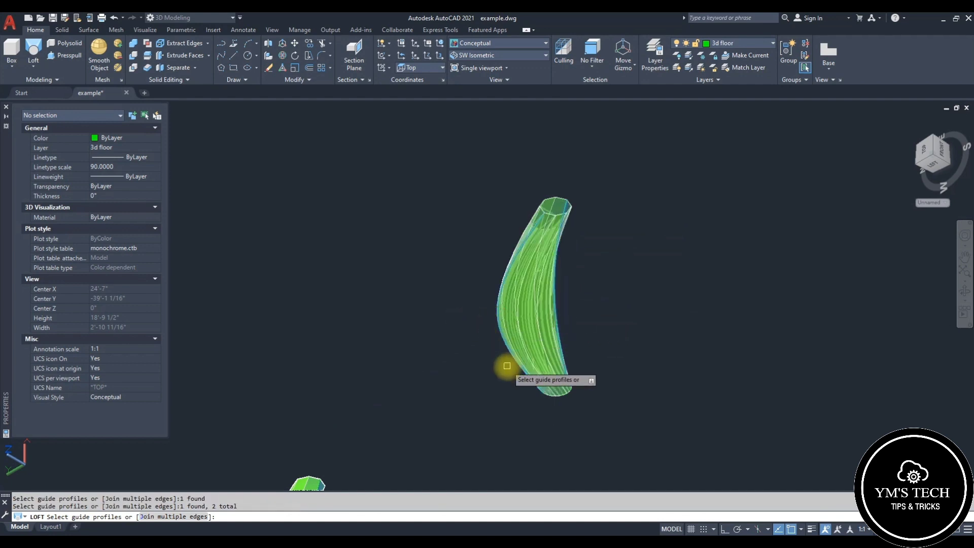
pyautogui.press('space')
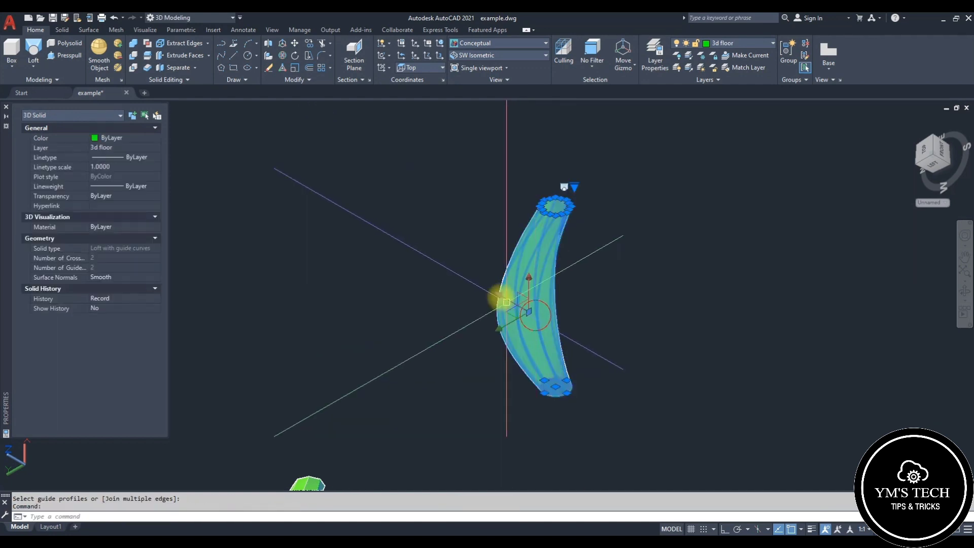
pyautogui.click(966, 292)
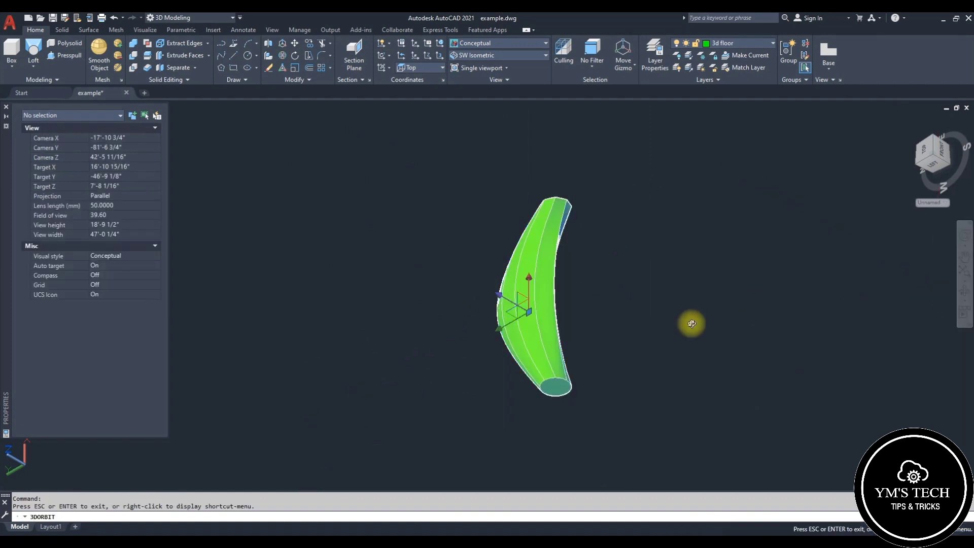
pyautogui.moveTo(692, 323)
pyautogui.mouseDown()
pyautogui.moveTo(619, 385)
pyautogui.moveTo(568, 294)
pyautogui.moveTo(507, 251)
pyautogui.moveTo(498, 271)
pyautogui.moveTo(599, 313)
pyautogui.moveTo(580, 267)
pyautogui.moveTo(626, 289)
pyautogui.moveTo(691, 292)
pyautogui.moveTo(713, 264)
pyautogui.moveTo(646, 342)
pyautogui.moveTo(495, 330)
pyautogui.moveTo(532, 310)
pyautogui.moveTo(695, 333)
pyautogui.mouseUp()
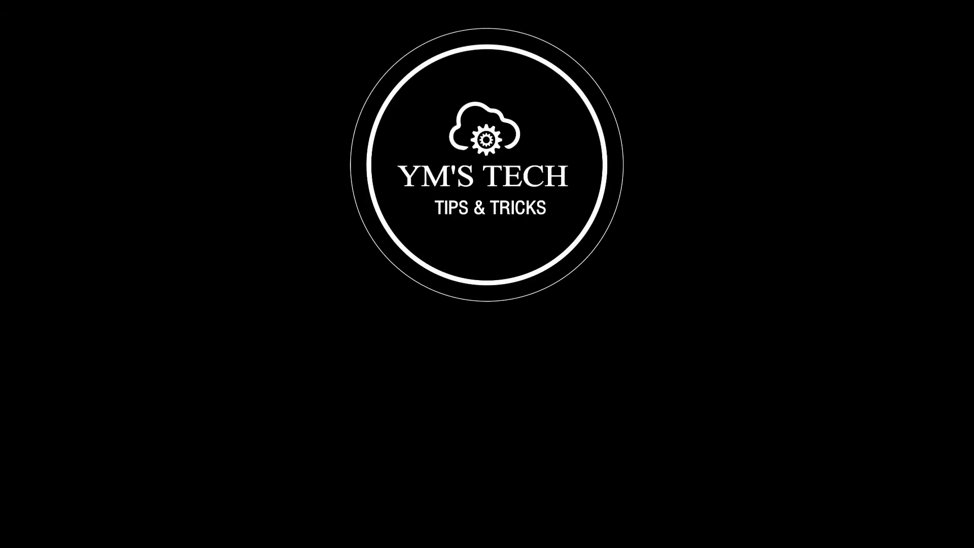